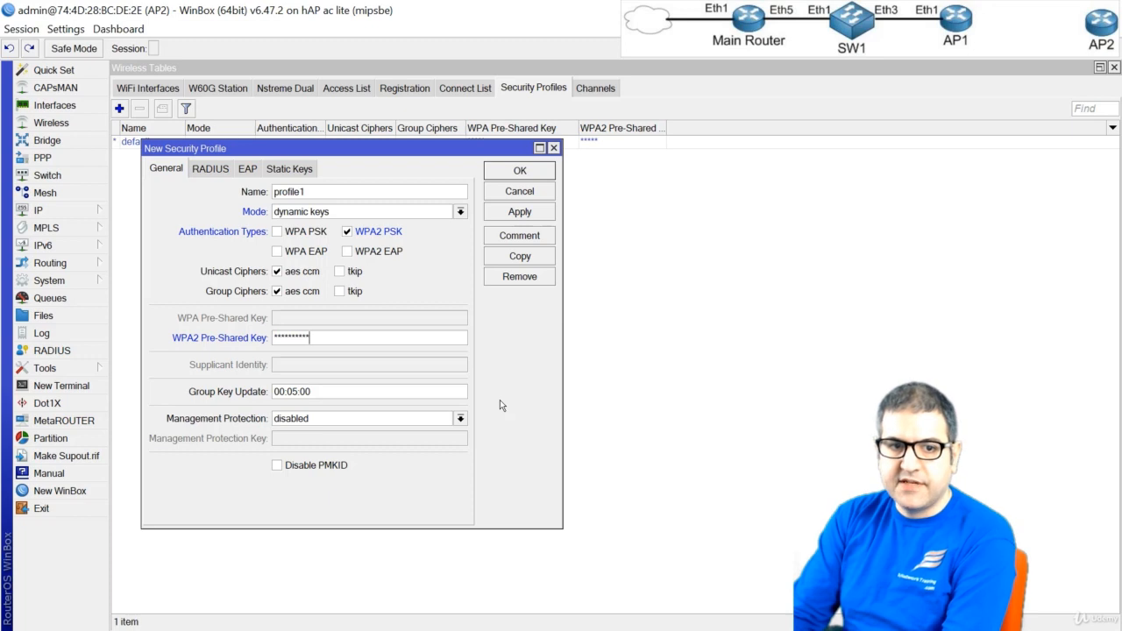
Save the new WPA2 PSK security profile and enable the wlan1 wireless interface
key(Return)
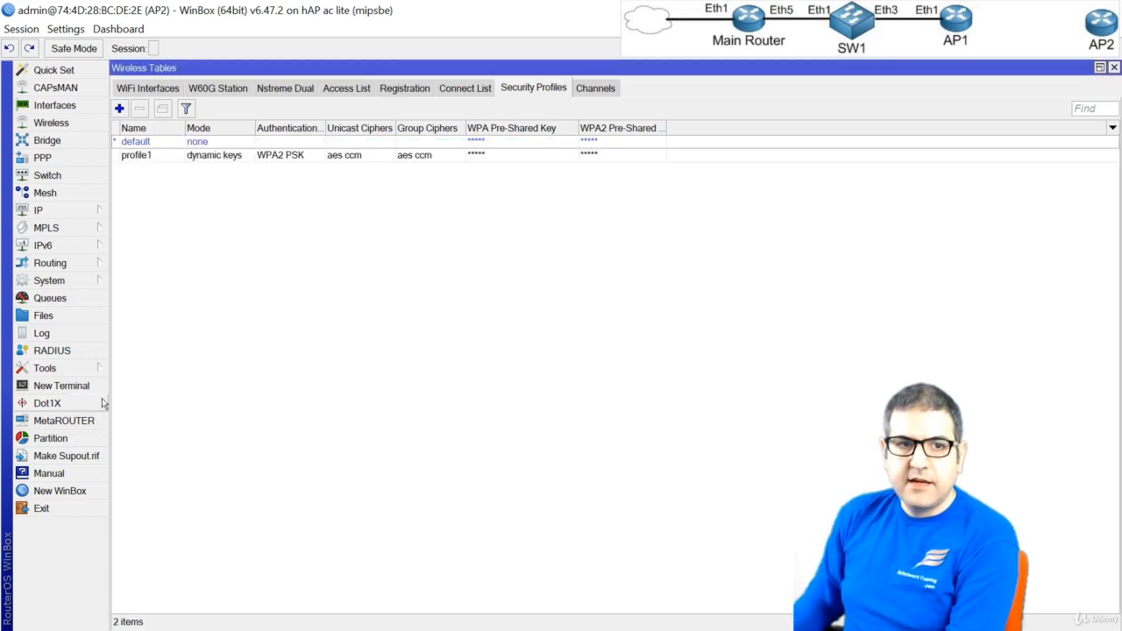
click(128, 90)
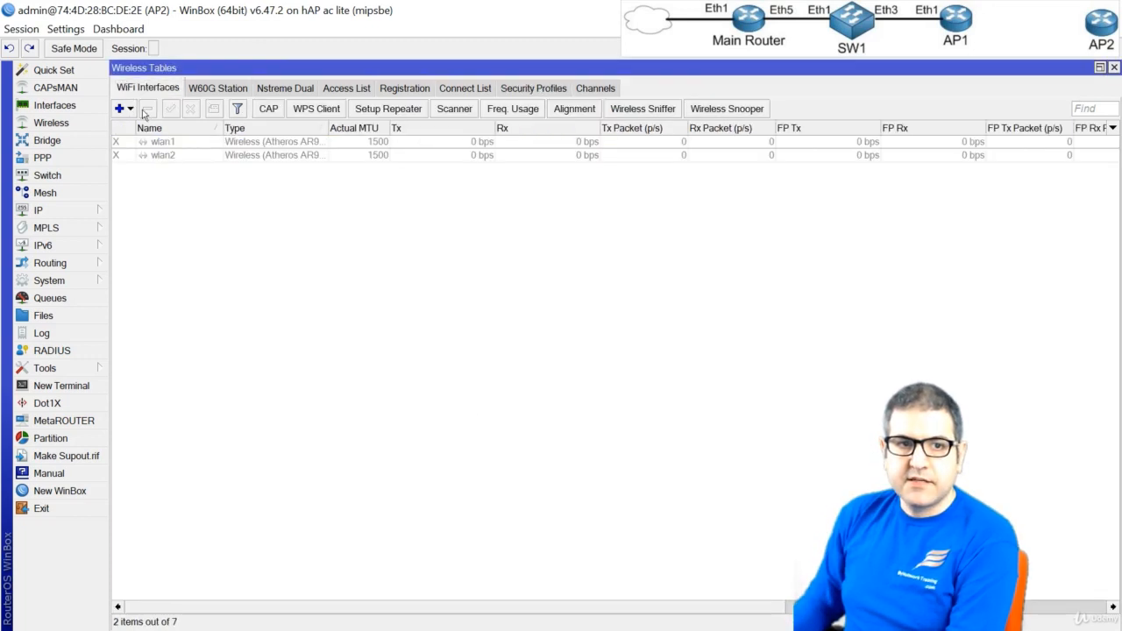
click(178, 154)
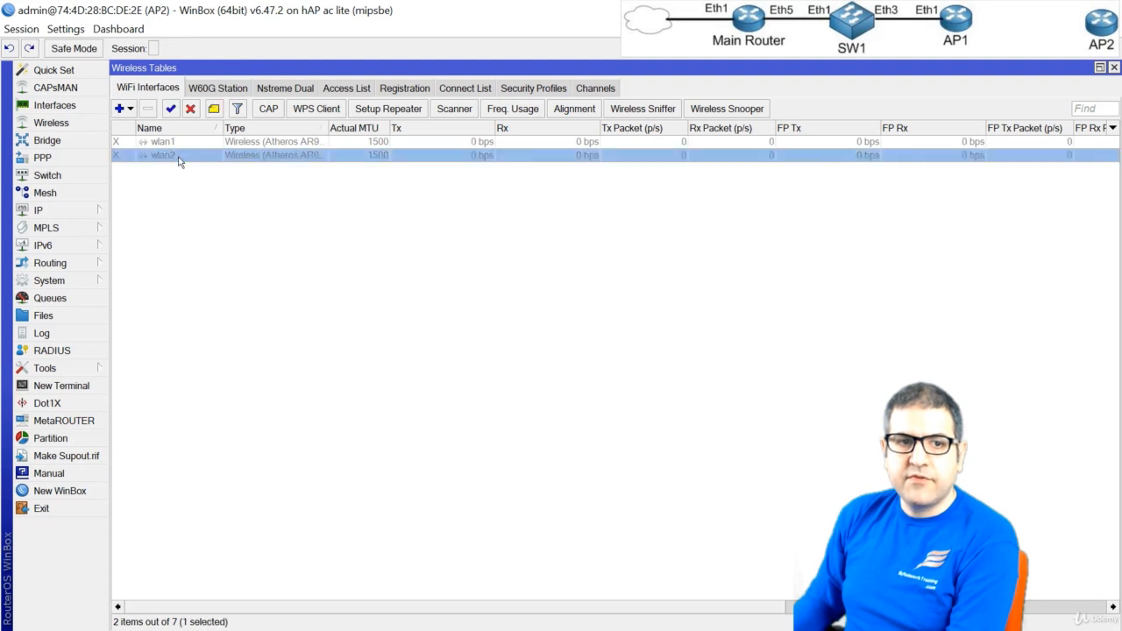
click(171, 145)
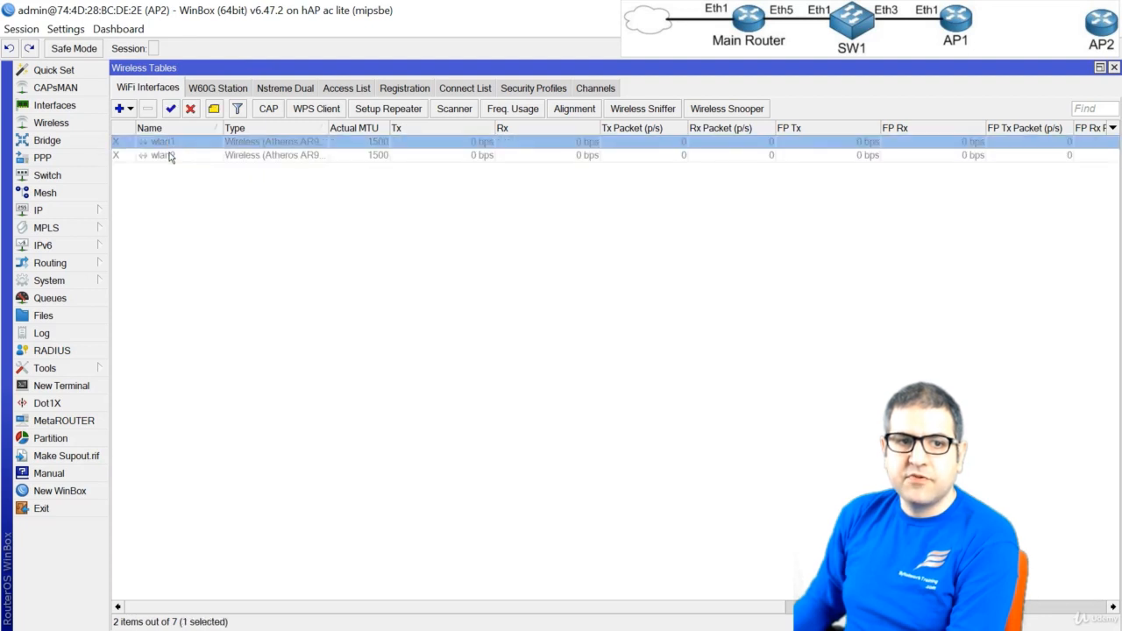
click(178, 156)
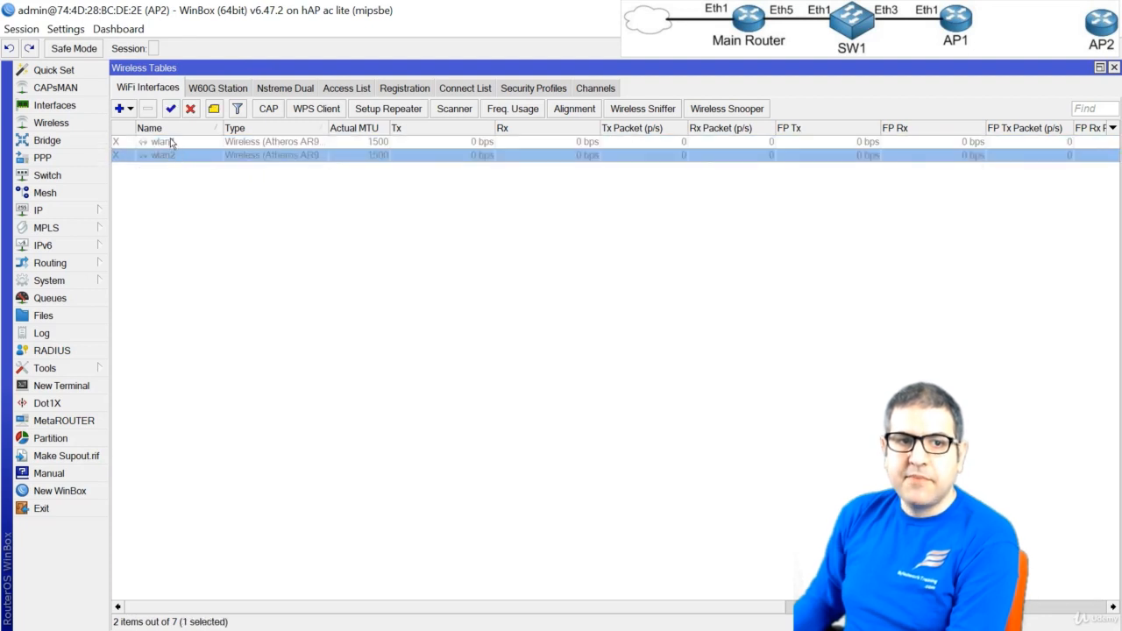
click(171, 142)
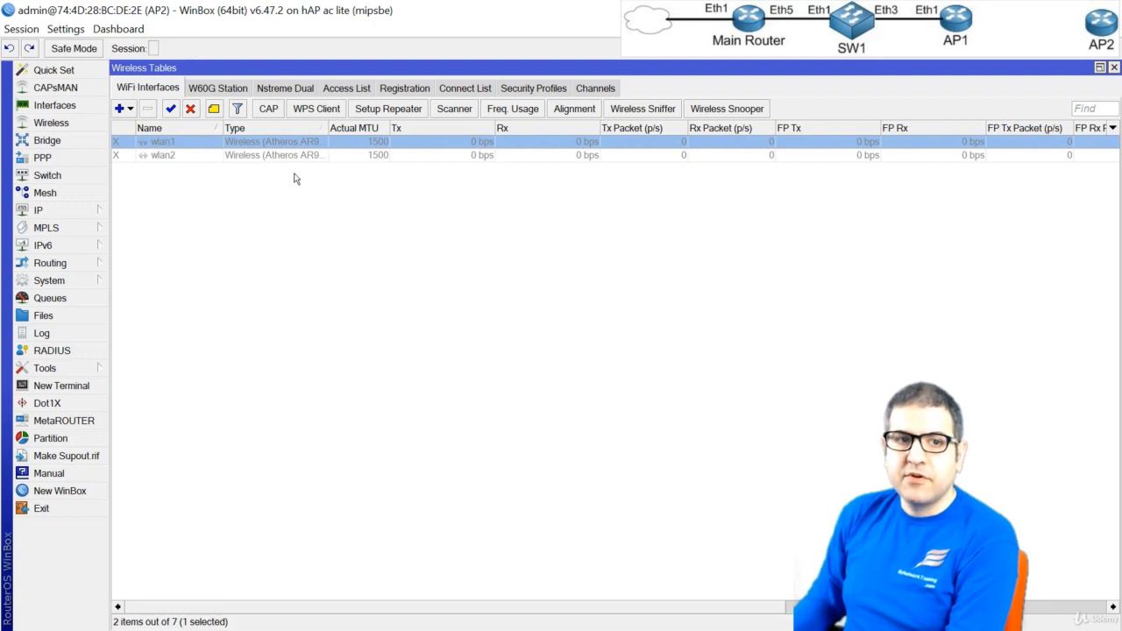
click(171, 109)
Assign the security profile profile1 to the wlan1 interface, leaving its mode as station
double_click(171, 144)
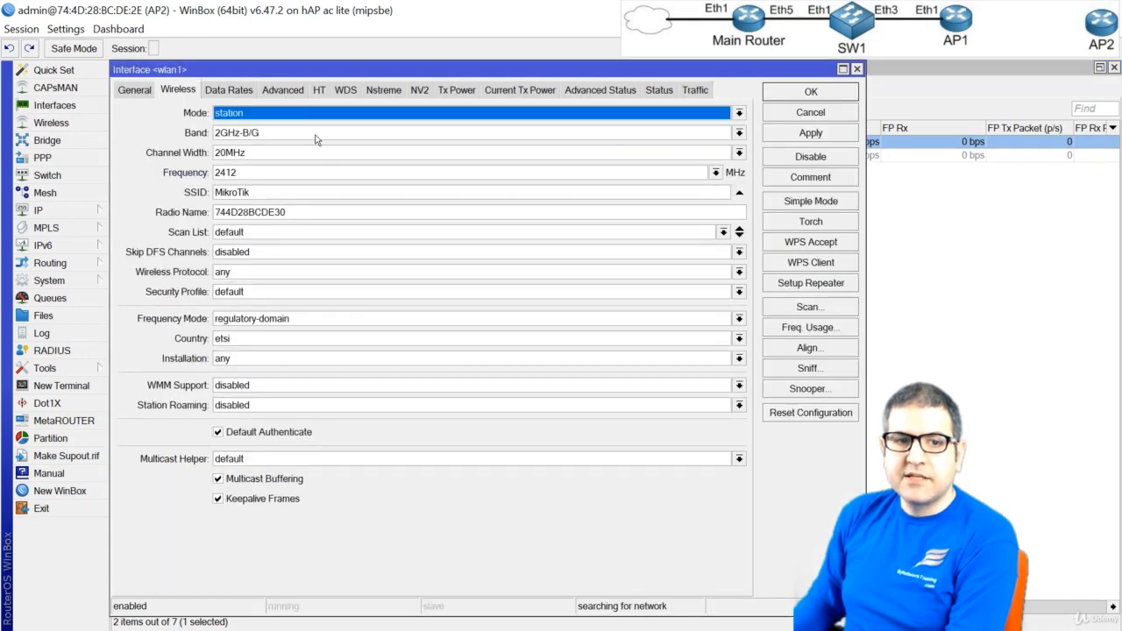
click(259, 295)
click(267, 319)
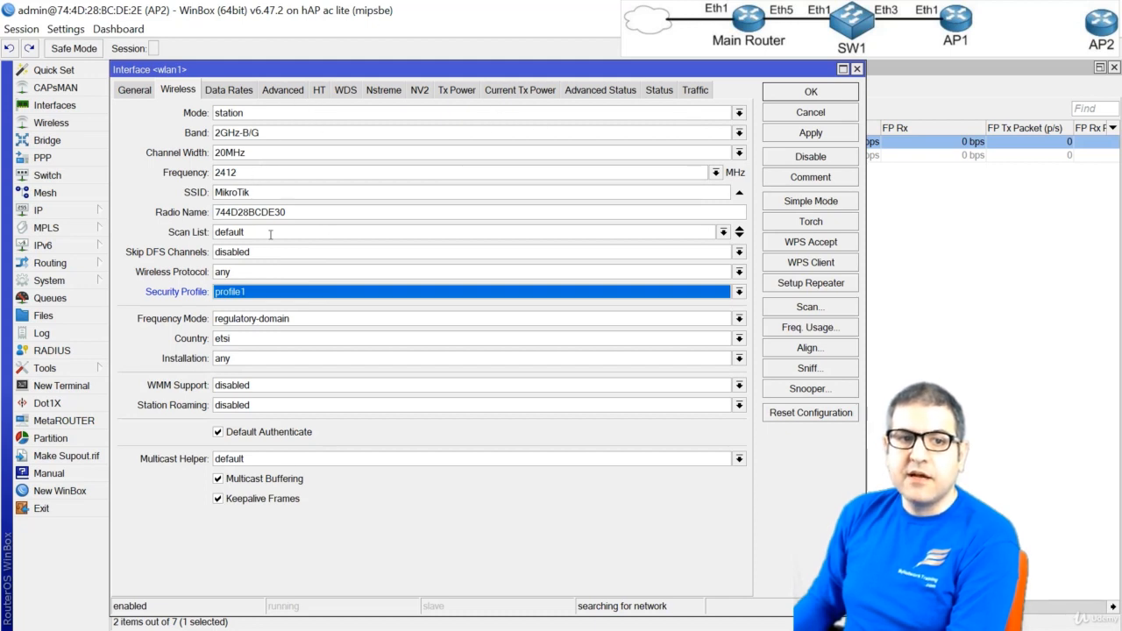
click(262, 113)
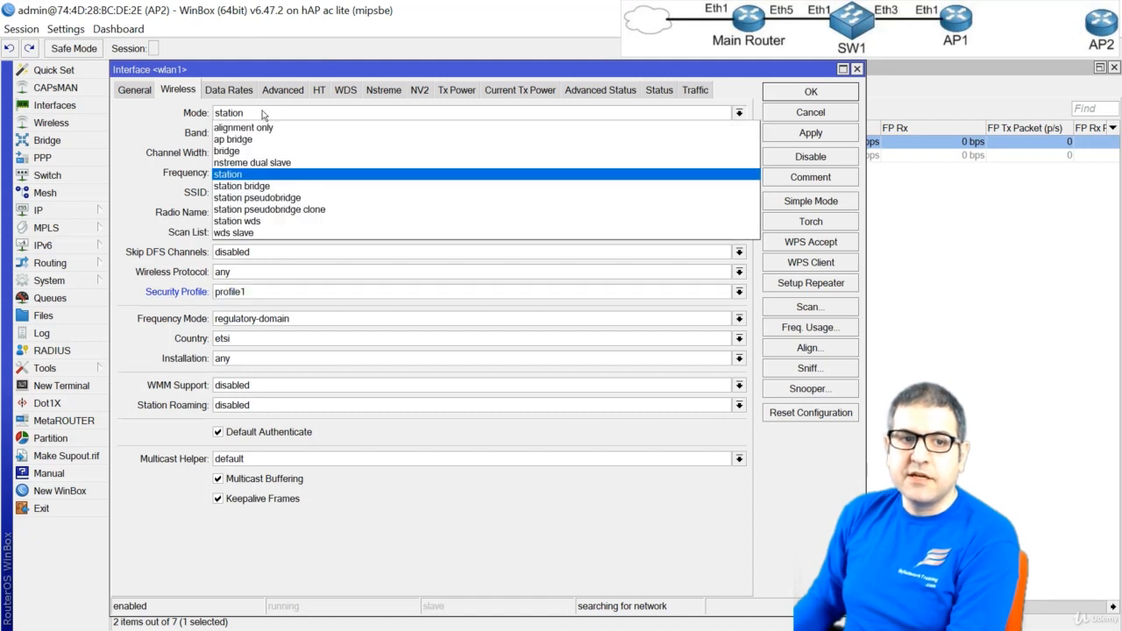
click(262, 113)
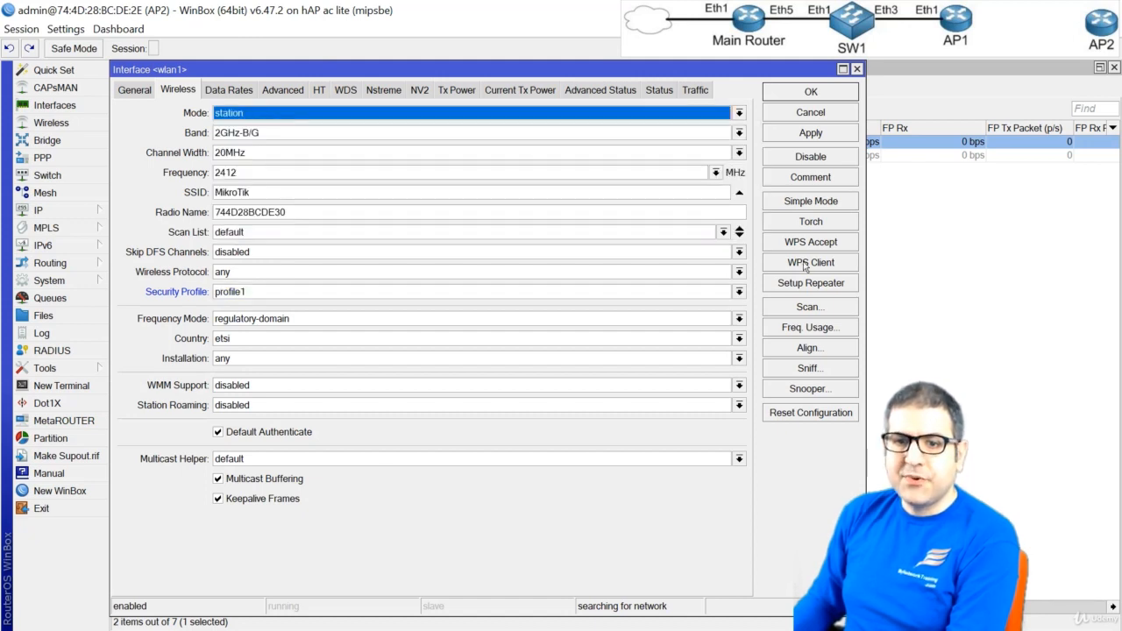
Scan for networks on wlan1, connect to the access point with SSID Test, and apply the resulting interface settings
click(789, 309)
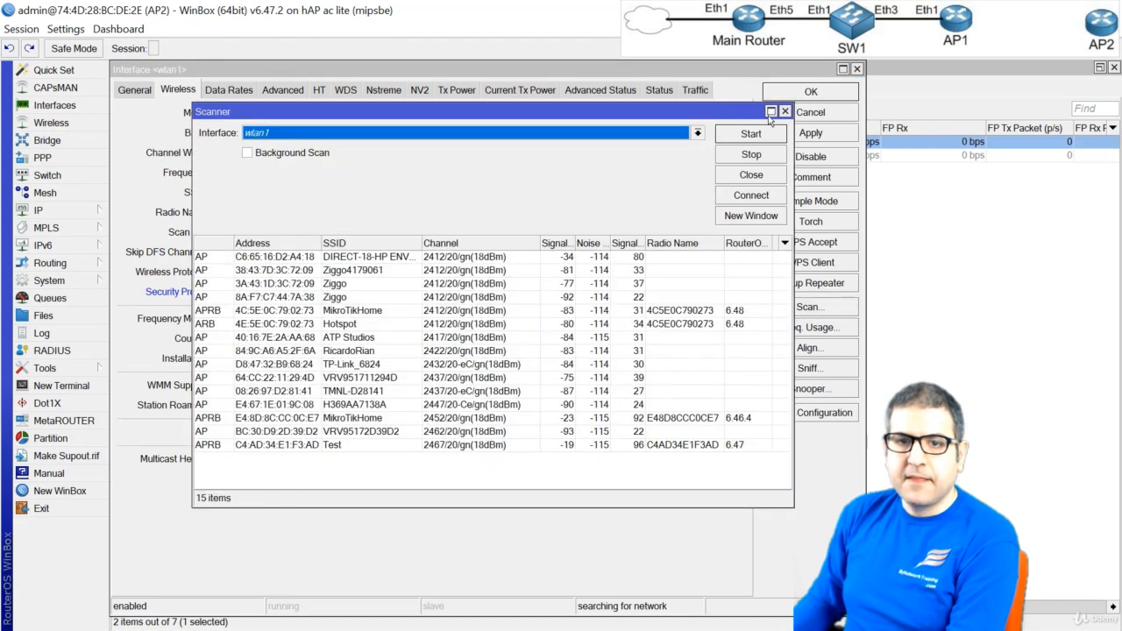
click(735, 140)
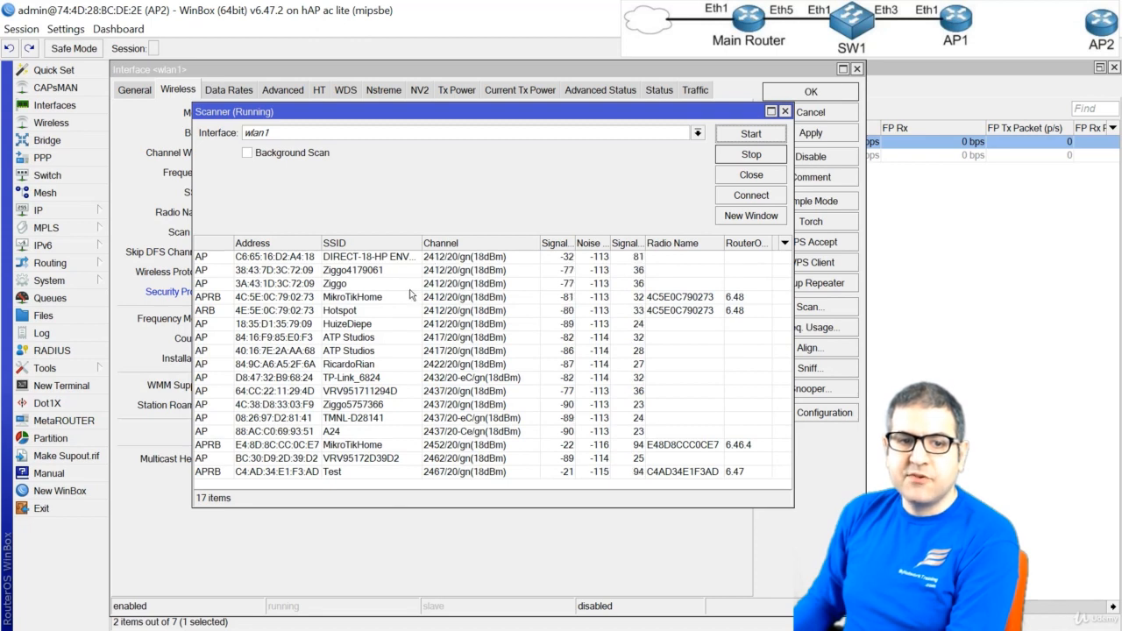
click(296, 473)
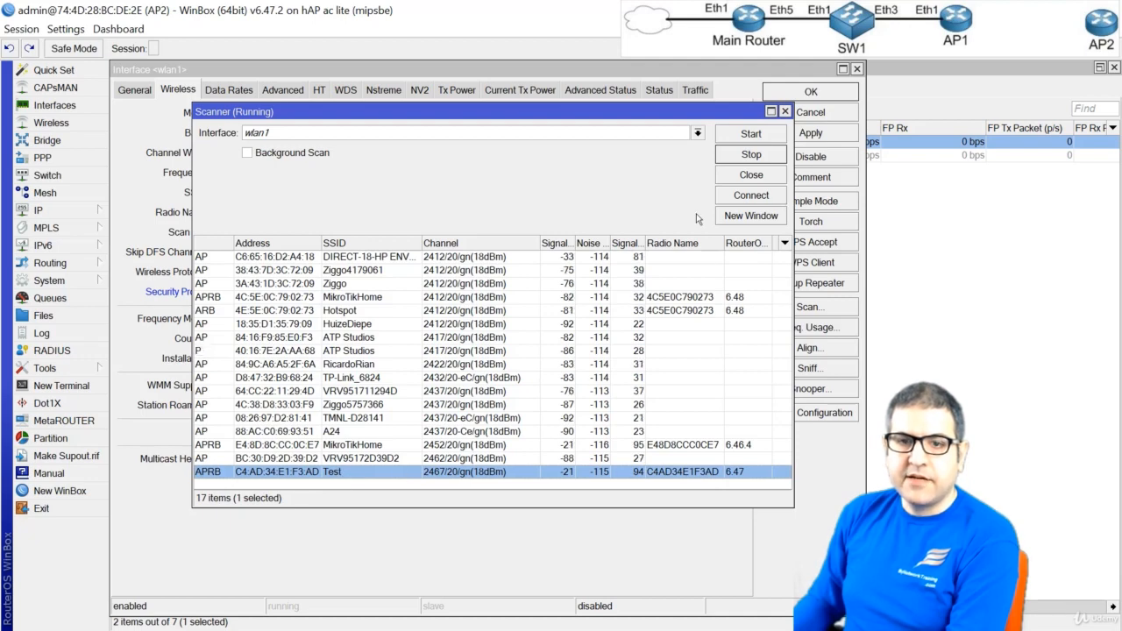
click(740, 197)
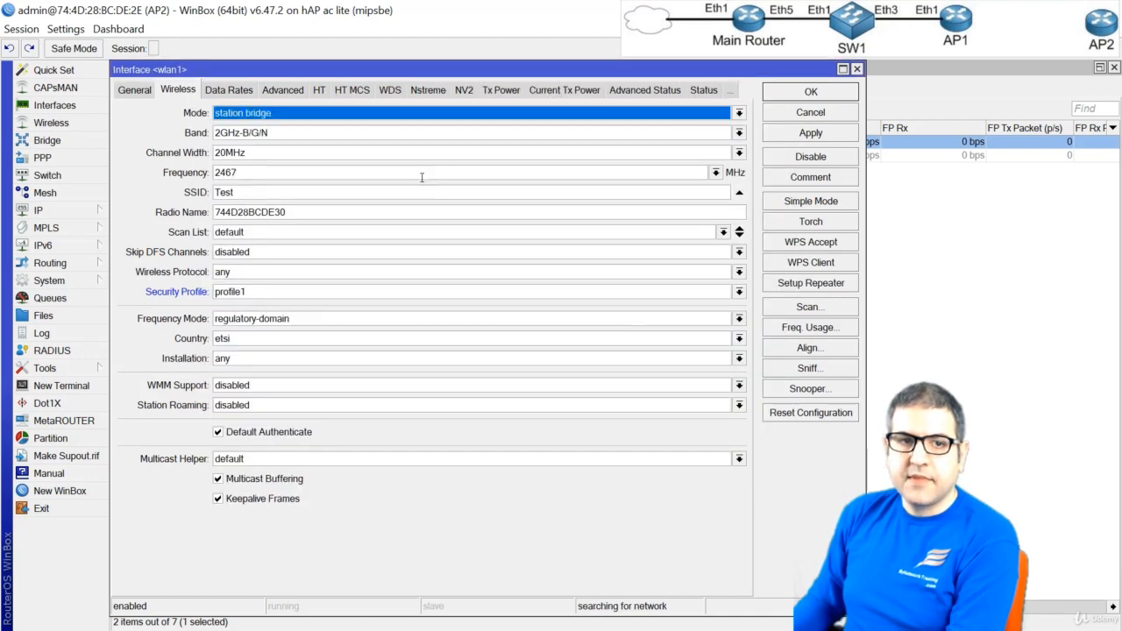
click(817, 133)
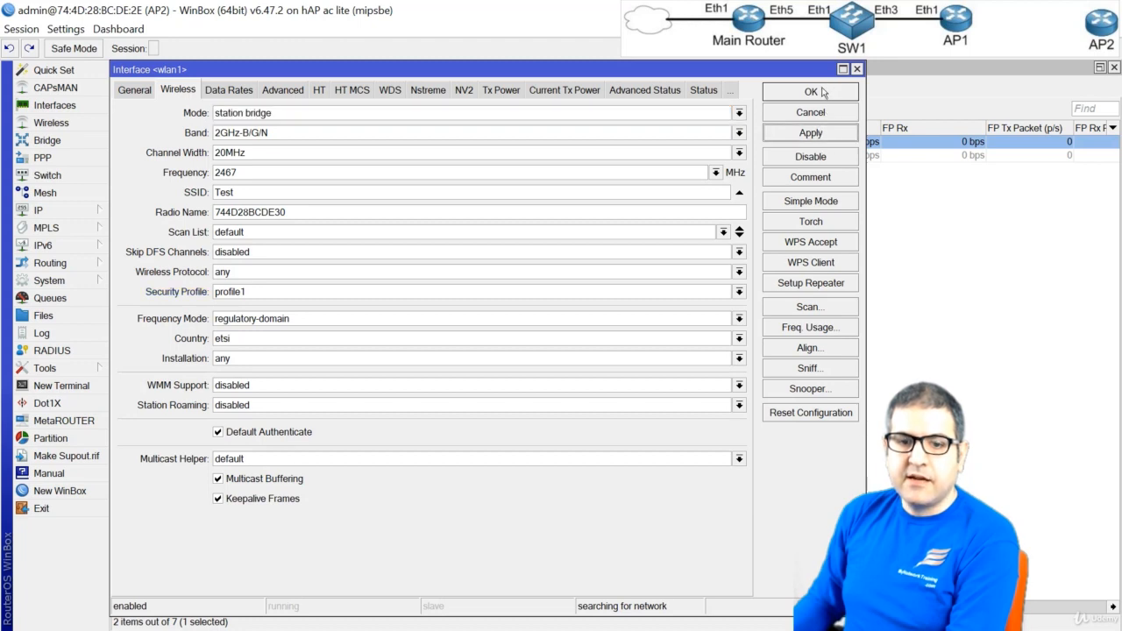
click(822, 92)
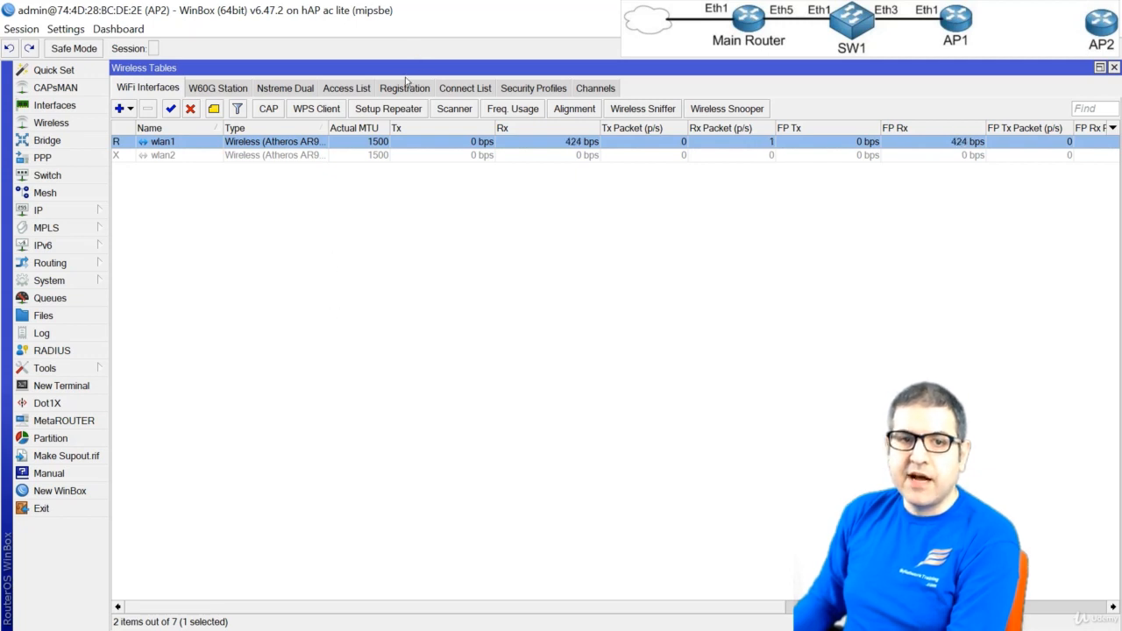
Examine wlan1's connection status, including signal strength, noise floor, signal to noise, CCQ, distance and Tx/Rx rates
double_click(382, 142)
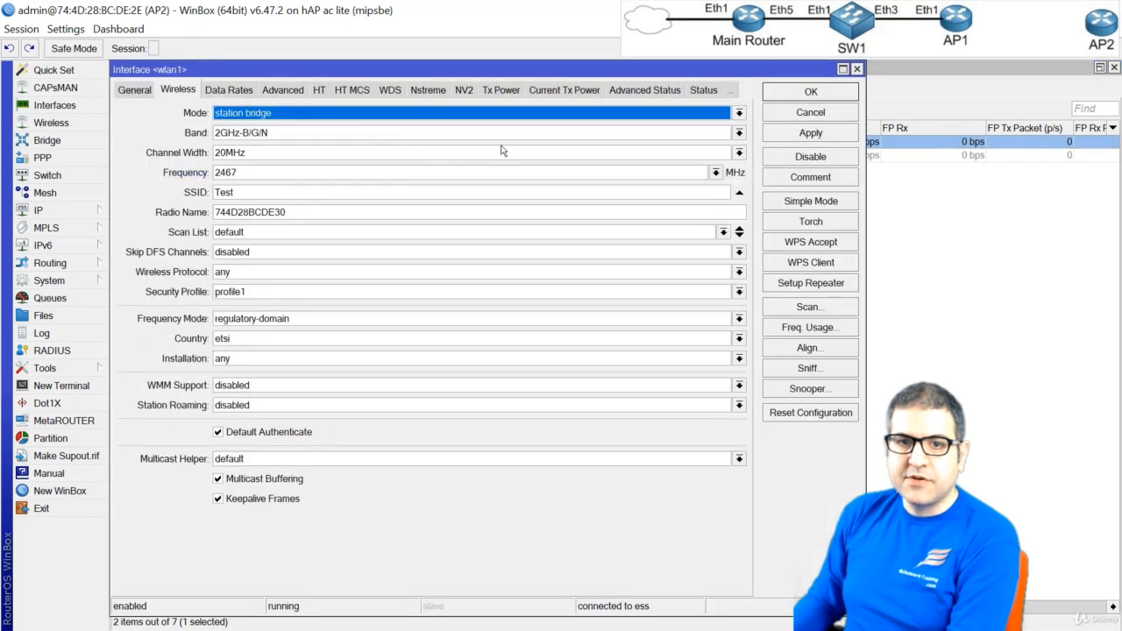
click(706, 89)
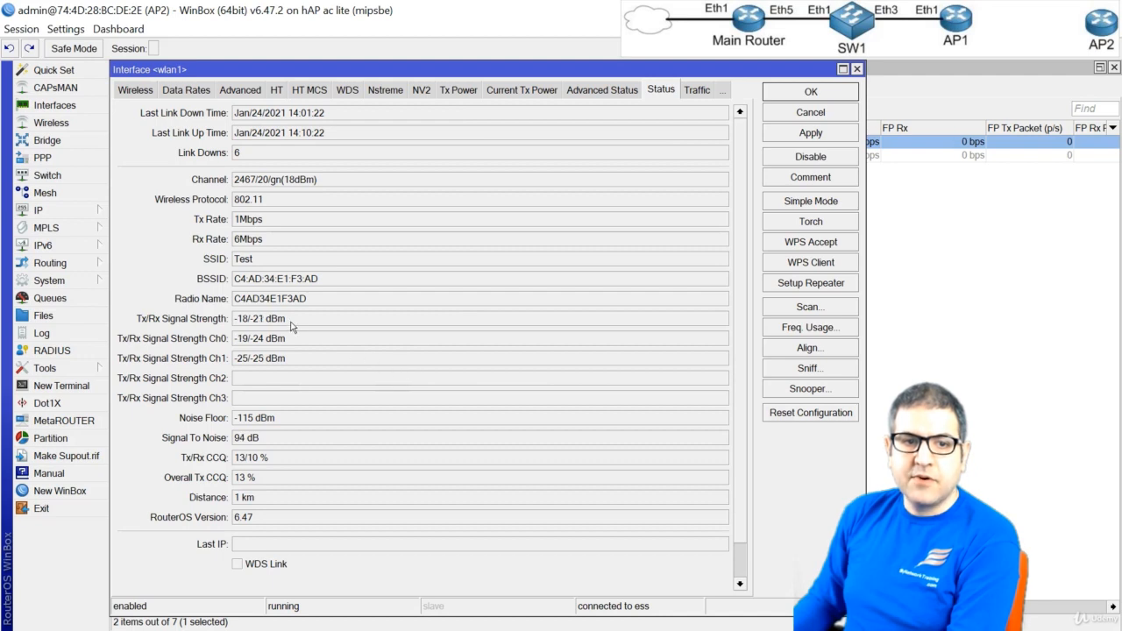
drag(288, 320, 226, 318)
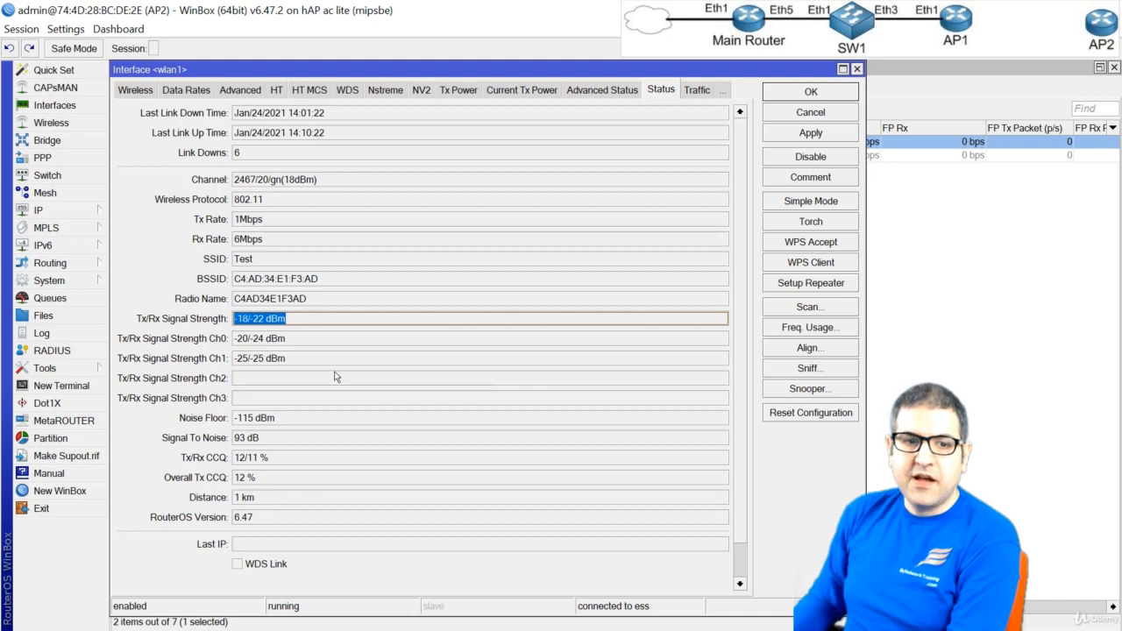
click(279, 421)
drag(280, 427, 260, 459)
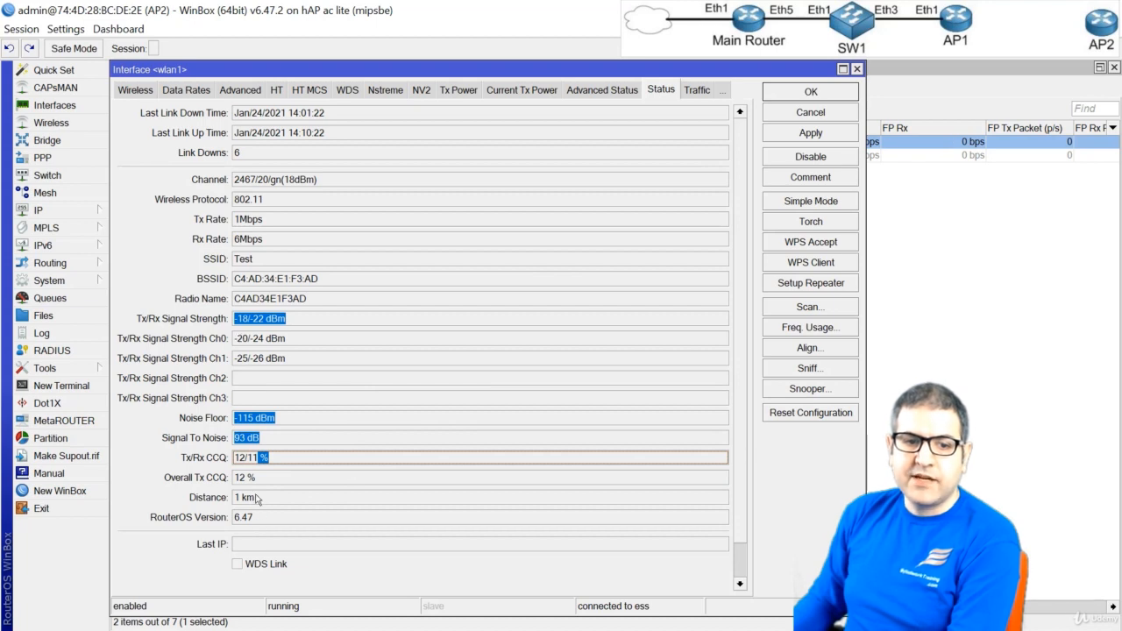
click(257, 499)
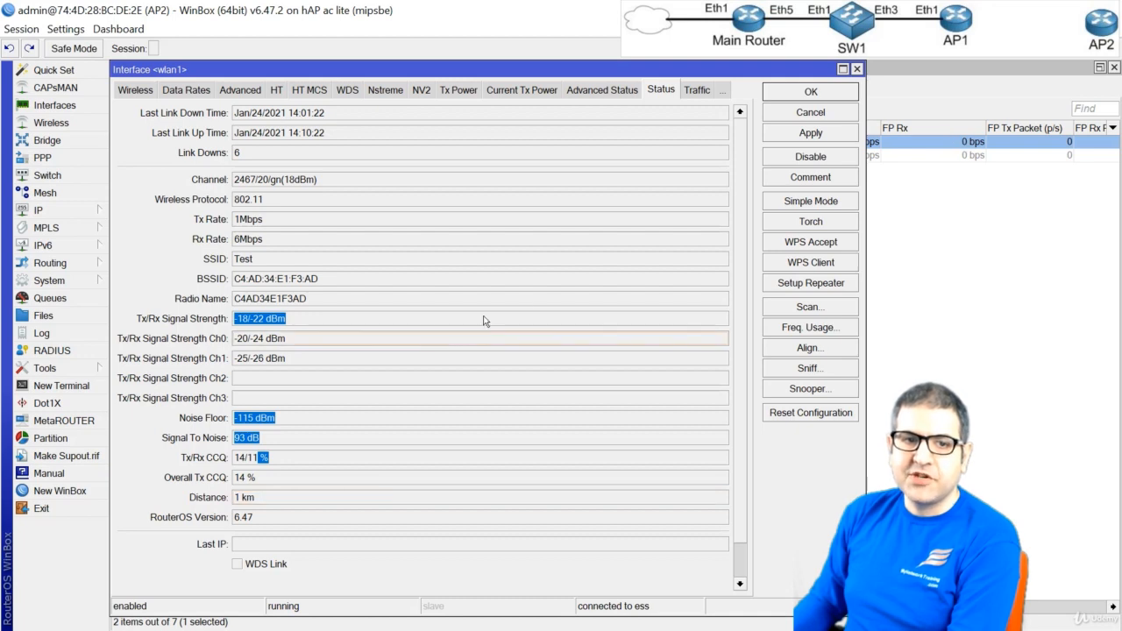
drag(268, 239, 234, 220)
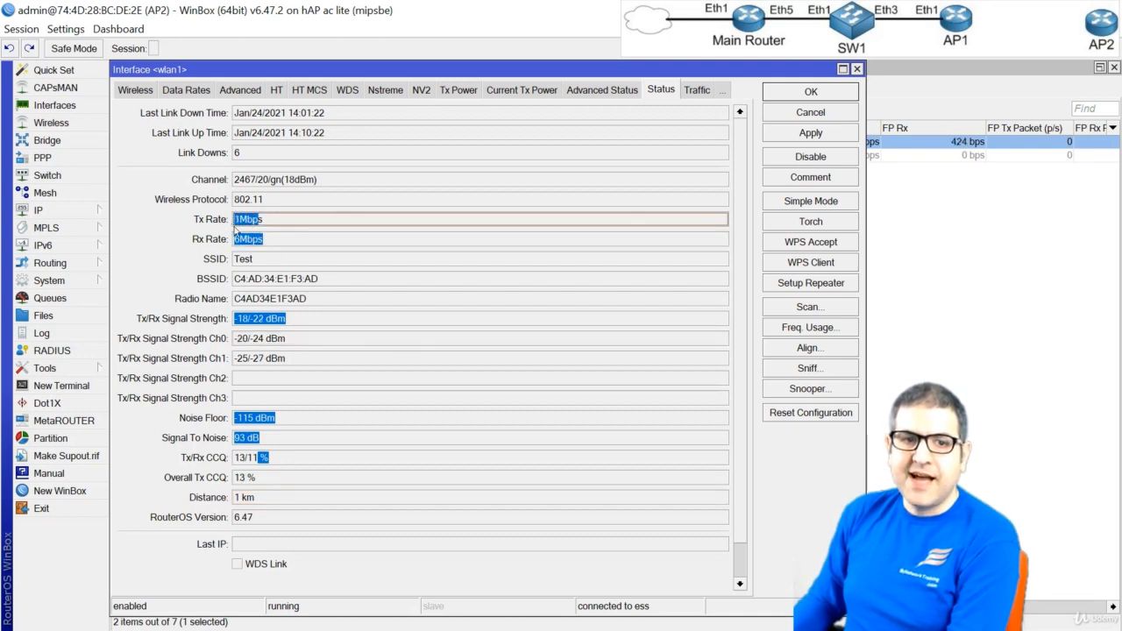
click(285, 254)
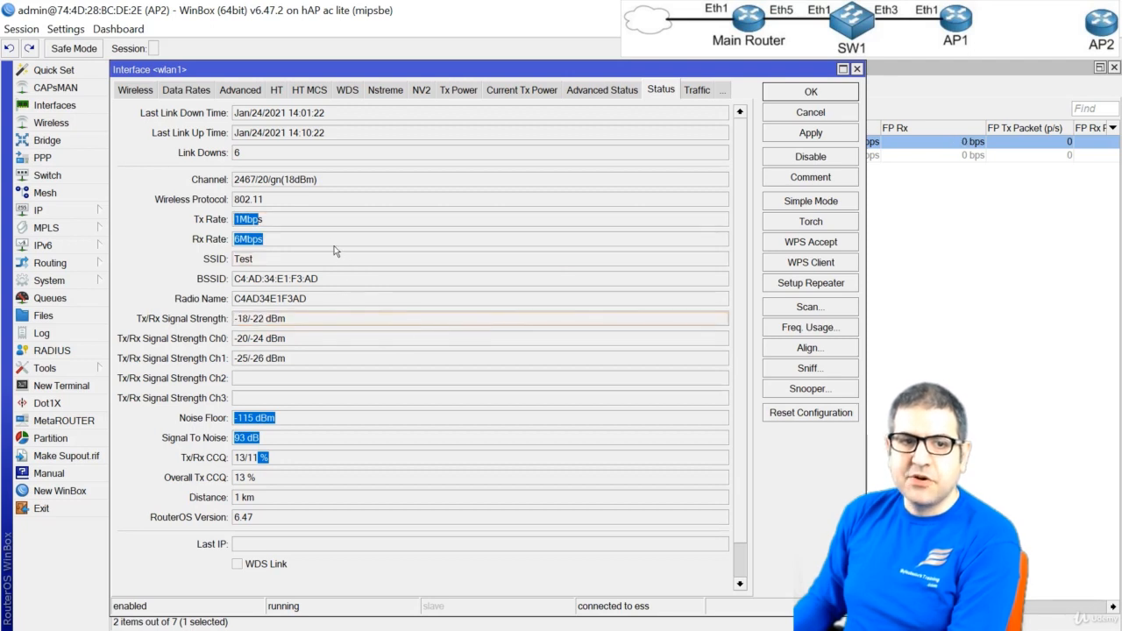
click(292, 224)
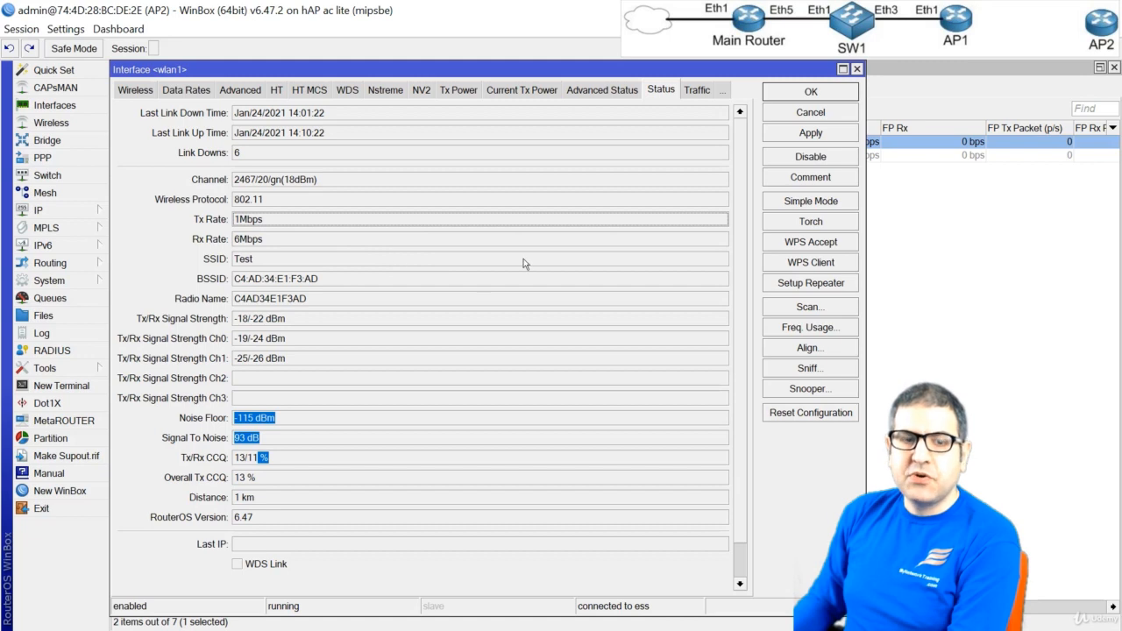
click(812, 93)
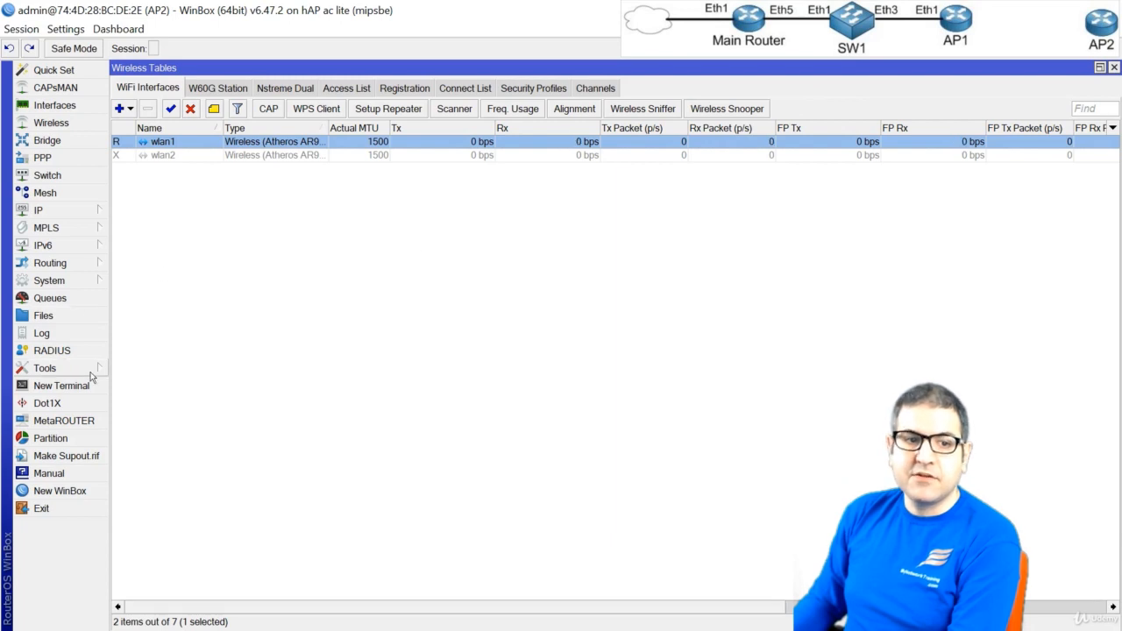
Test AP2's internet access by pinging 8.8.8.8 from a new terminal, and stop the ping
click(70, 386)
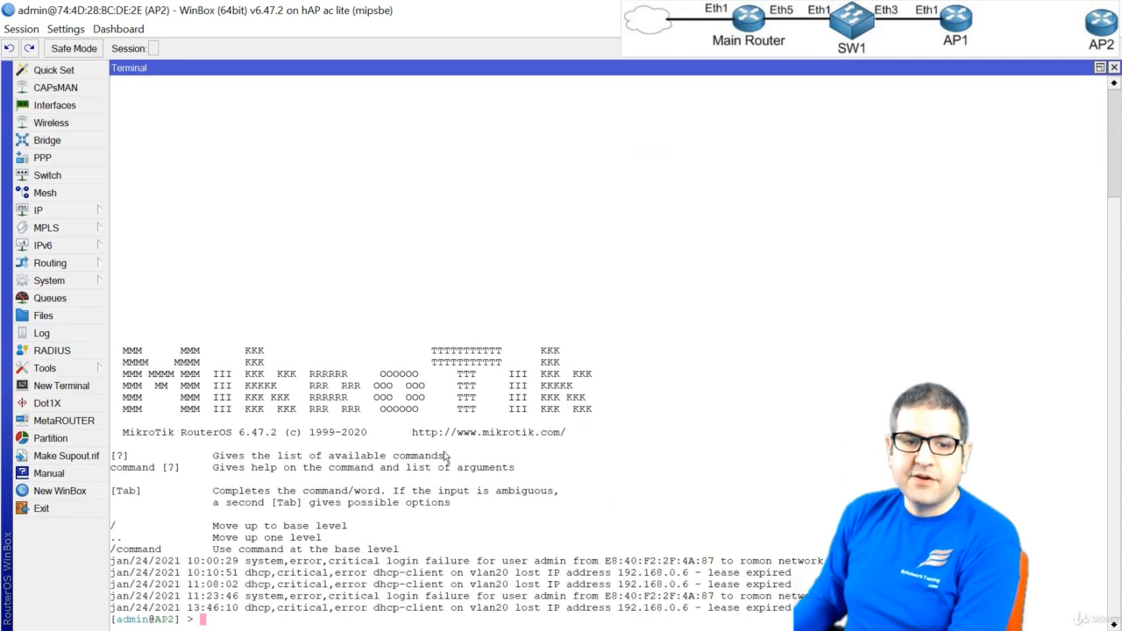
text(pi)
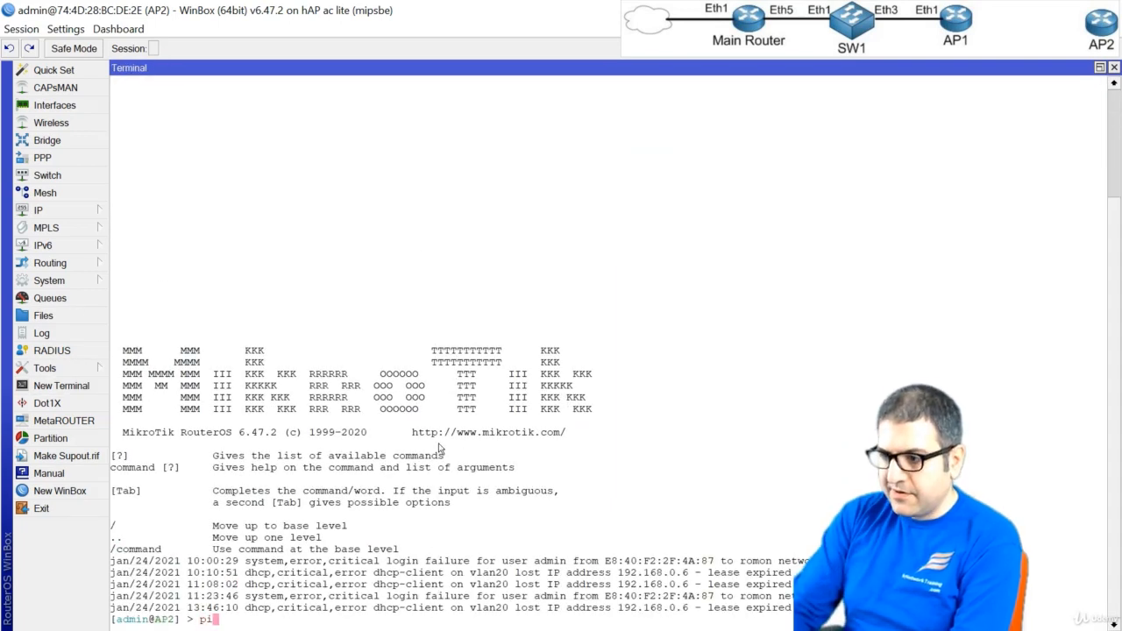
text(ng )
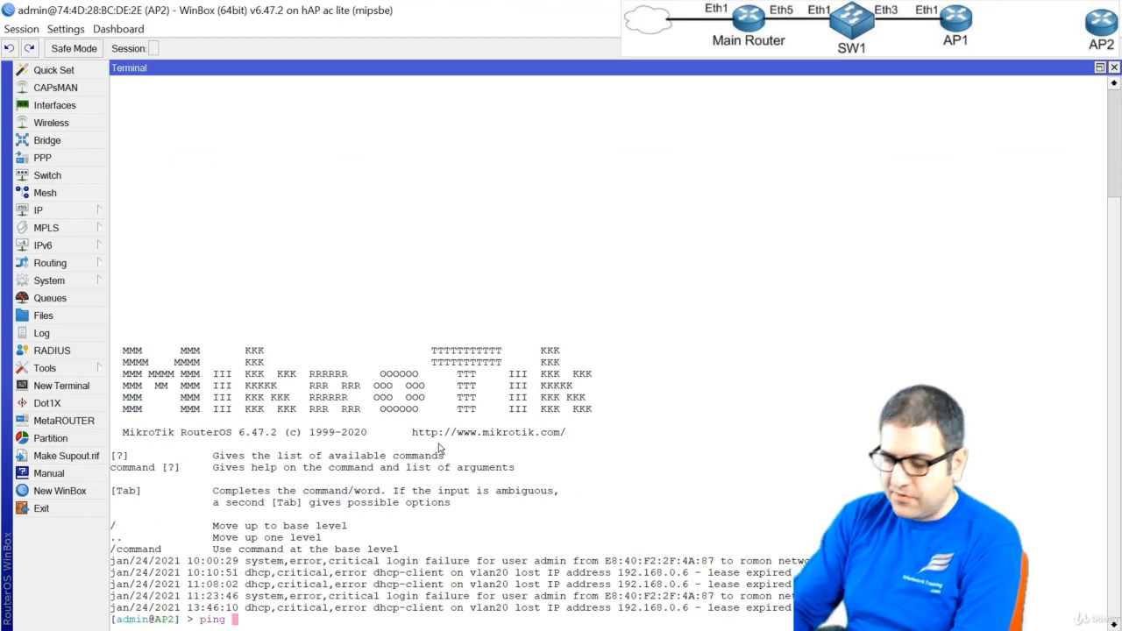
text(8.8.8.8)
key(Return)
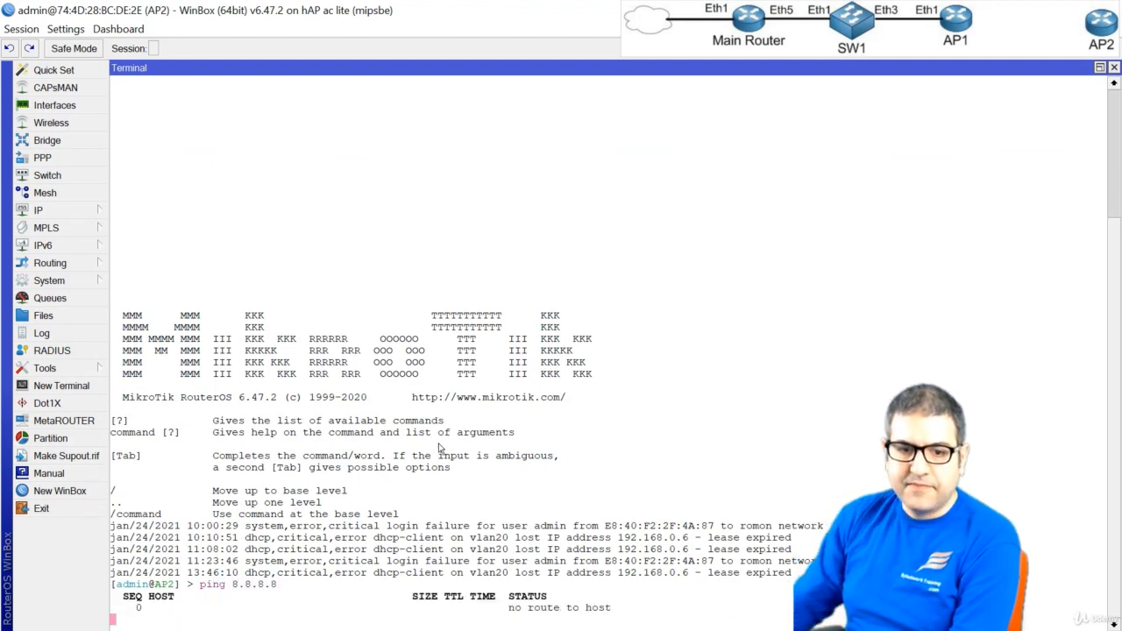
key(ctrl+c)
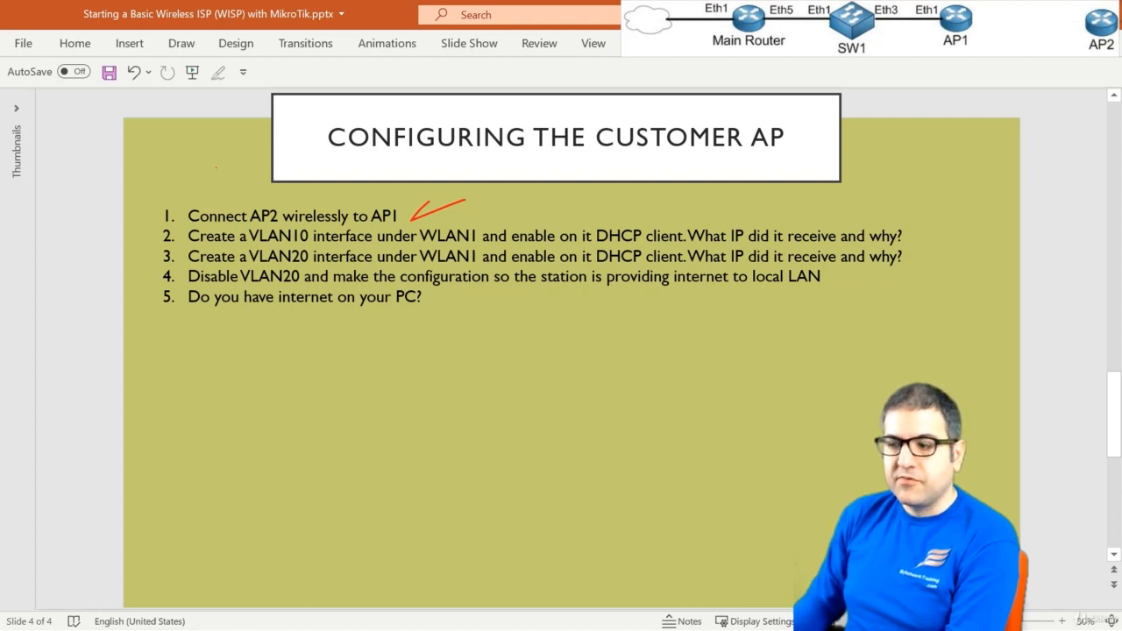
Switch to OneNote, handwrite WLAN1 and VLAN10 in red above AP2, and draw small arrows over the red signal marks near AP1 and AP2
key(alt+Tab)
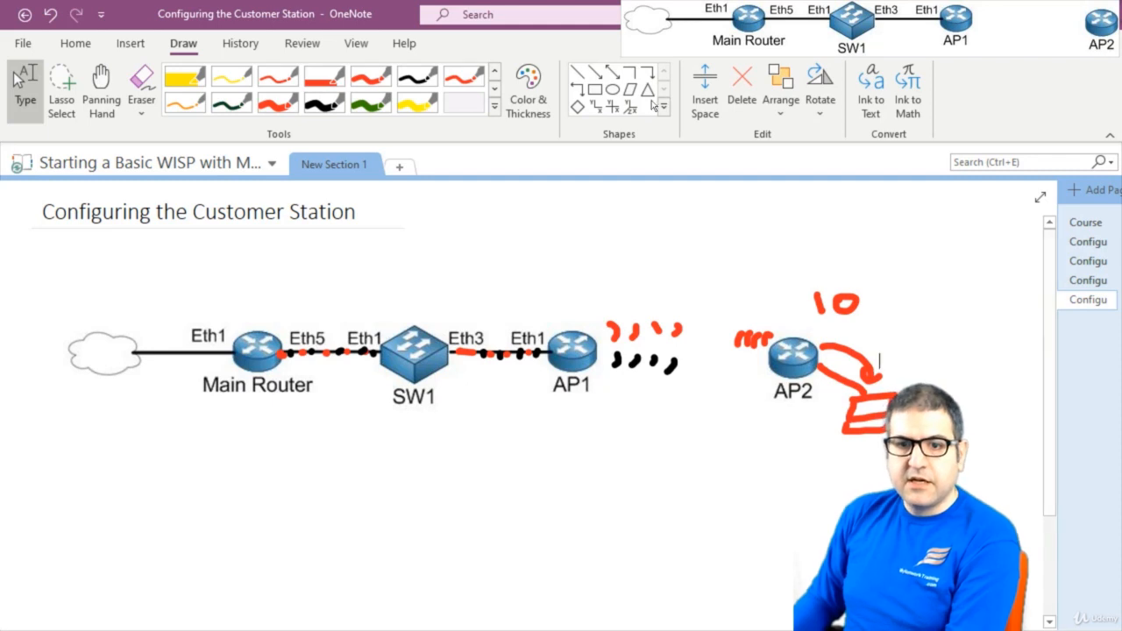
click(284, 108)
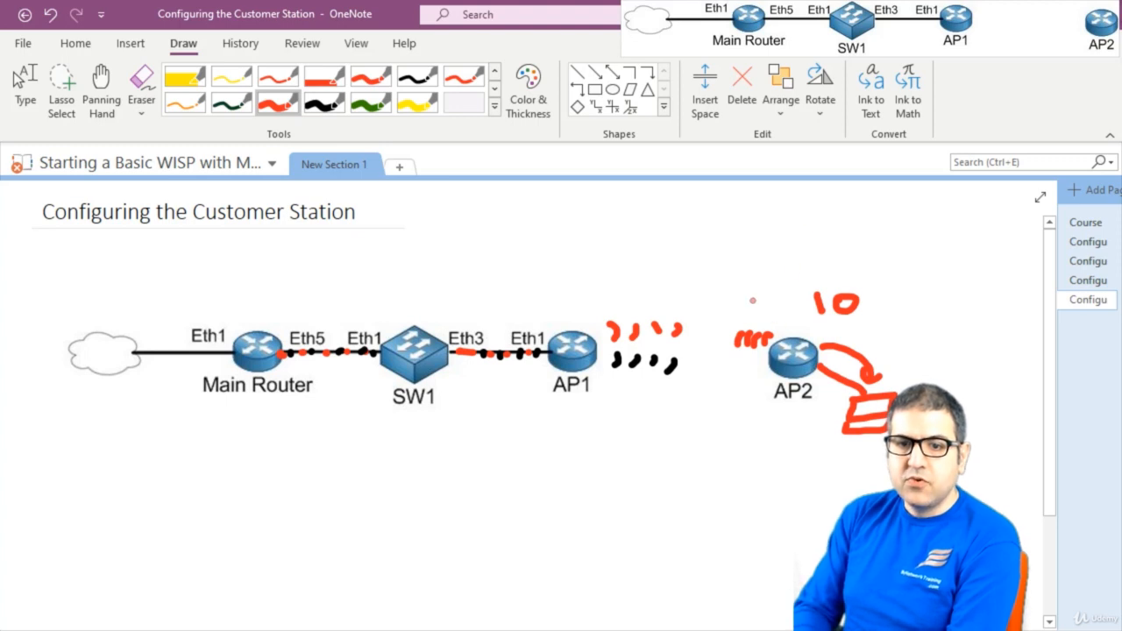
mouse_move(735, 212)
mouse_down()
mouse_move(735, 231)
mouse_move(830, 211)
mouse_move(856, 225)
mouse_move(893, 214)
mouse_move(895, 233)
mouse_up()
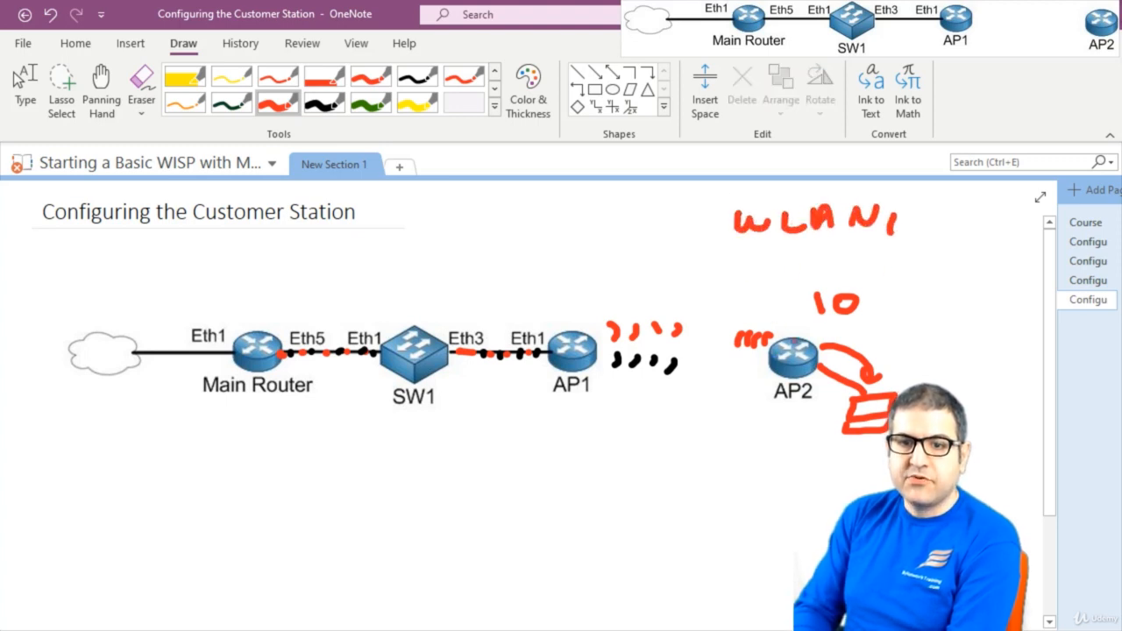
mouse_move(759, 248)
mouse_down()
mouse_move(796, 263)
mouse_move(861, 249)
mouse_move(847, 244)
mouse_move(917, 257)
mouse_up()
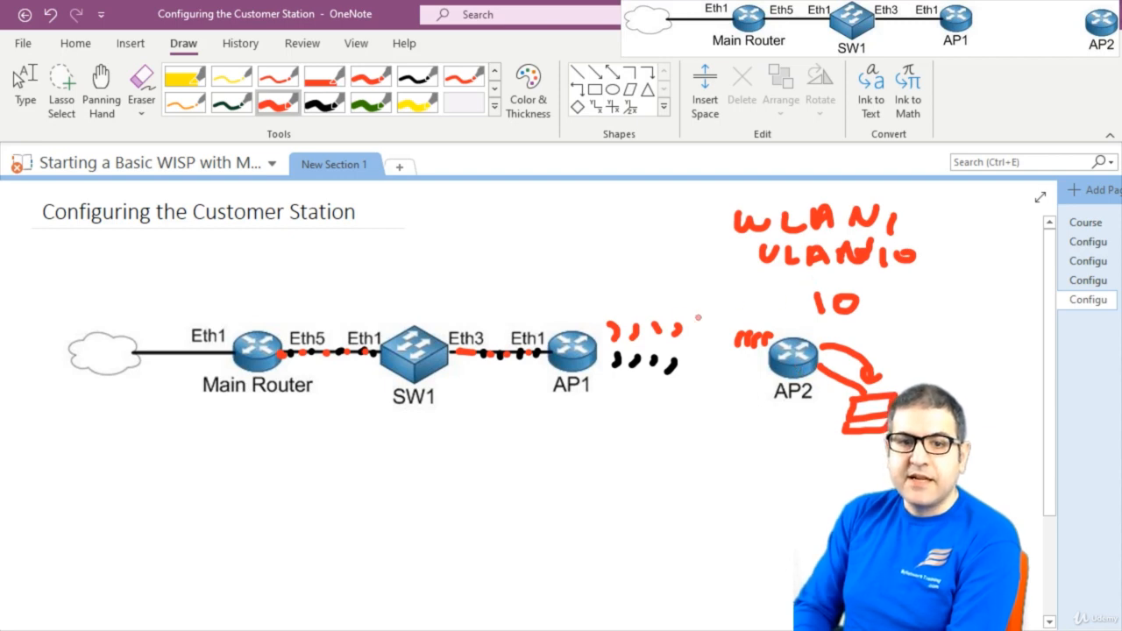
mouse_move(758, 300)
mouse_down()
mouse_move(757, 316)
mouse_move(766, 307)
mouse_up()
drag(650, 293, 656, 307)
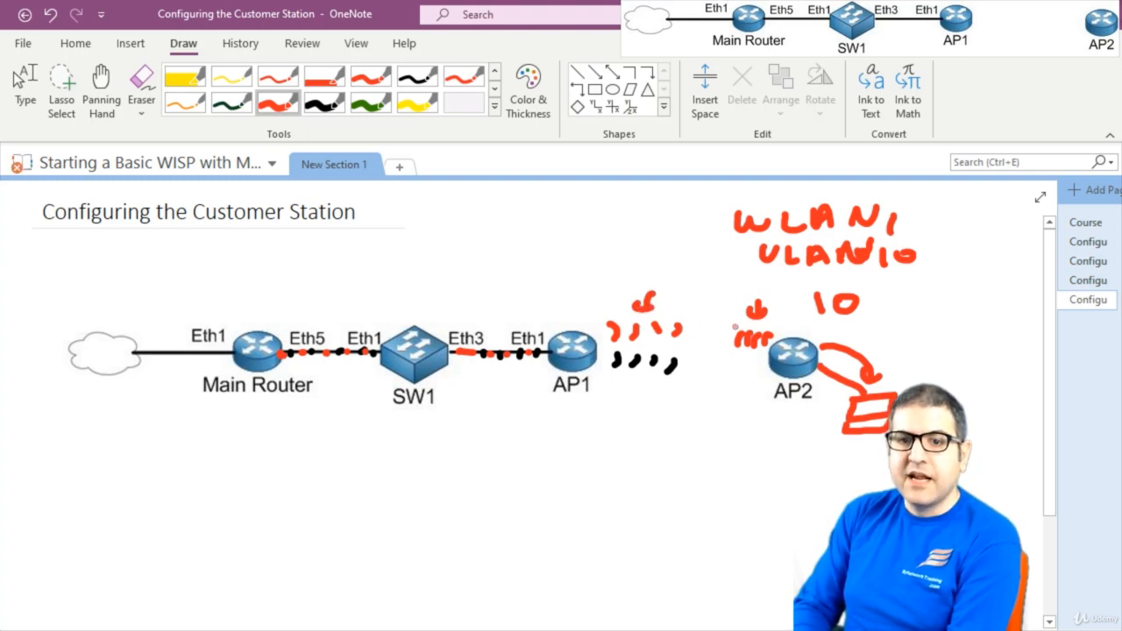
Draw red arrows beside VLAN10 and above the Main Router, and handwrite .1 near the router and .2 after VLAN10
mouse_move(712, 260)
mouse_down()
mouse_move(740, 258)
mouse_move(735, 267)
mouse_up()
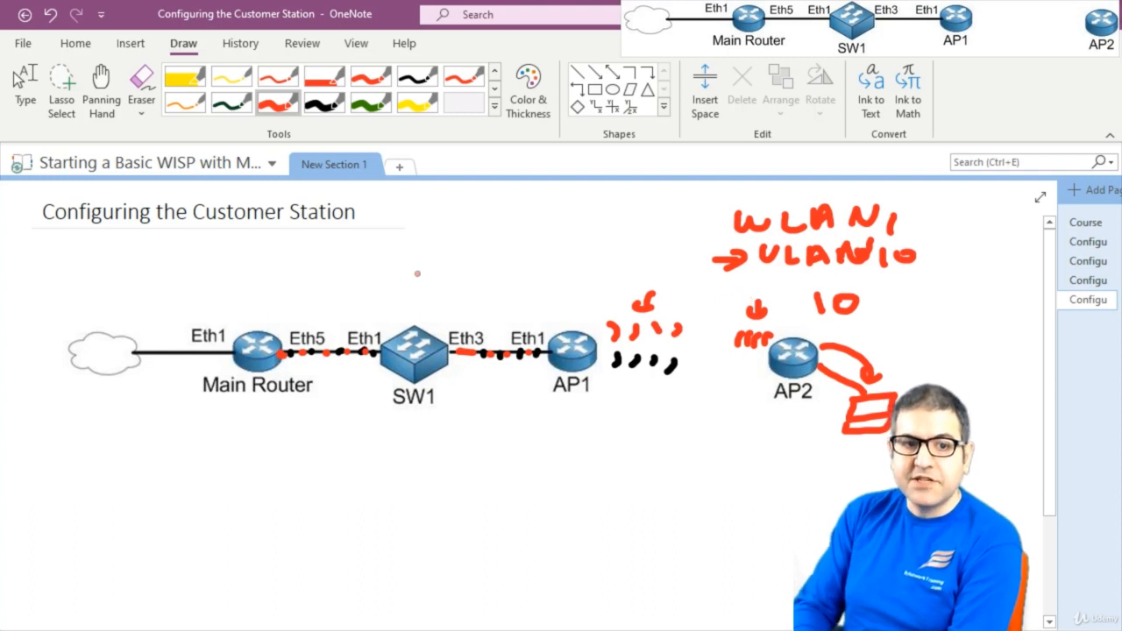
mouse_move(243, 283)
mouse_down()
mouse_move(243, 305)
mouse_move(258, 297)
mouse_up()
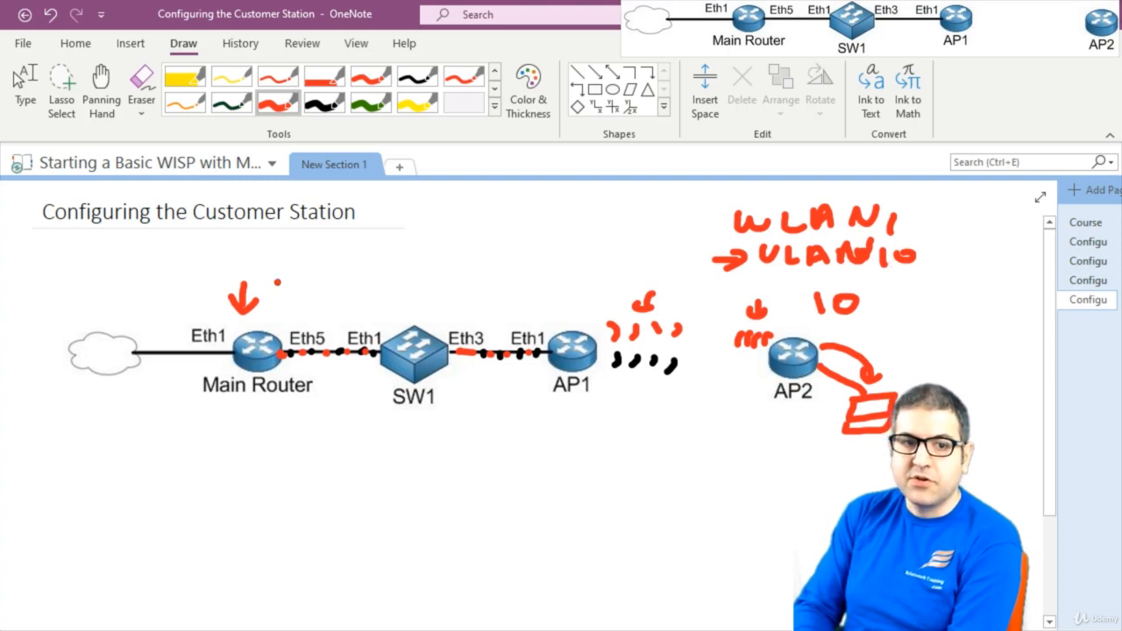
drag(297, 268, 298, 288)
click(917, 270)
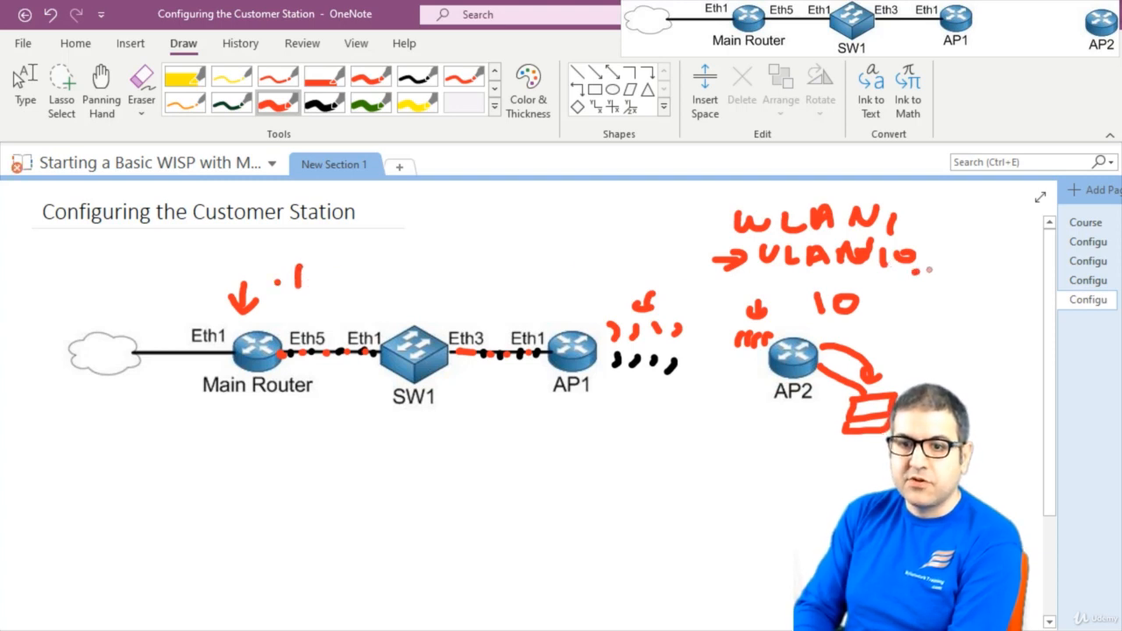
drag(929, 261, 956, 277)
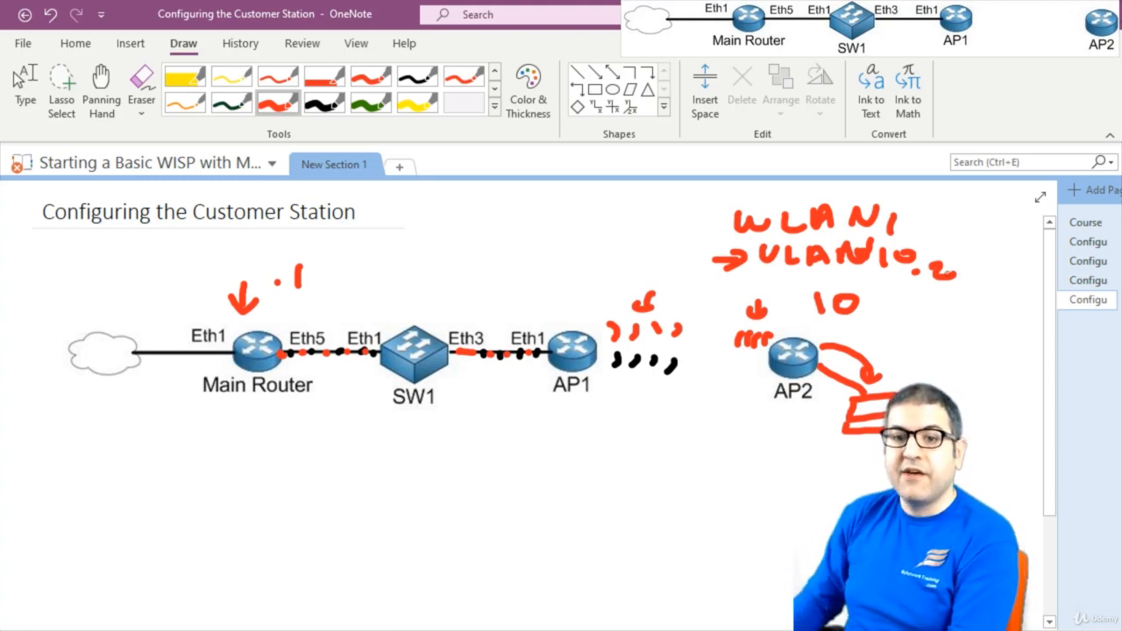
Switch to WinBox, close the wireless tables, and create a VLAN interface named vlan10 with VLAN ID 10 on wlan1
key(Escape)
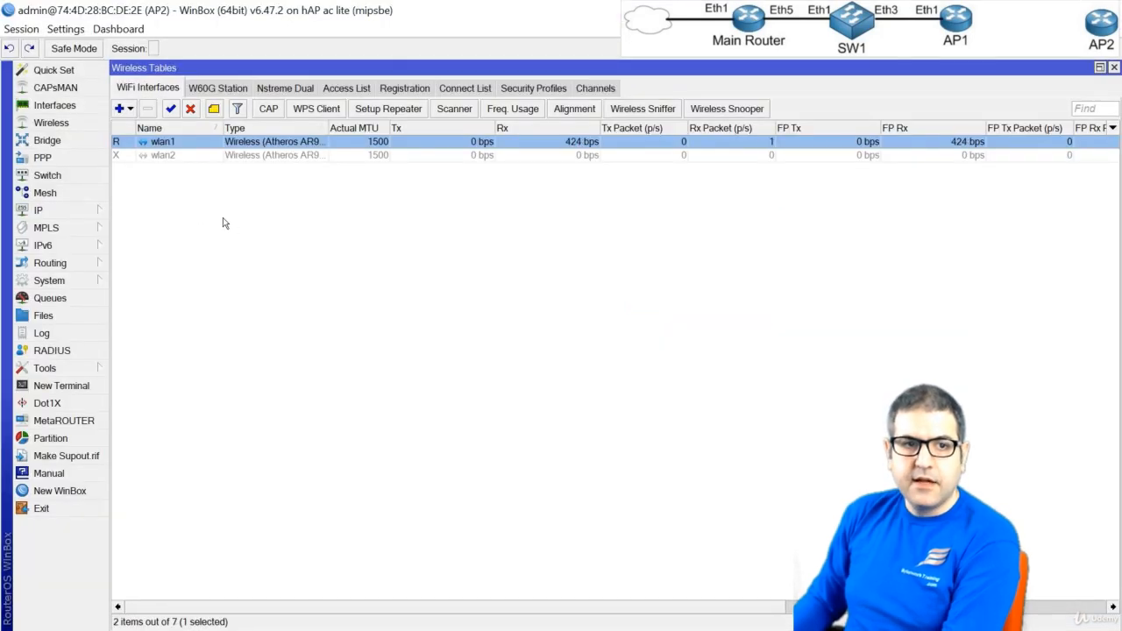
key(Escape)
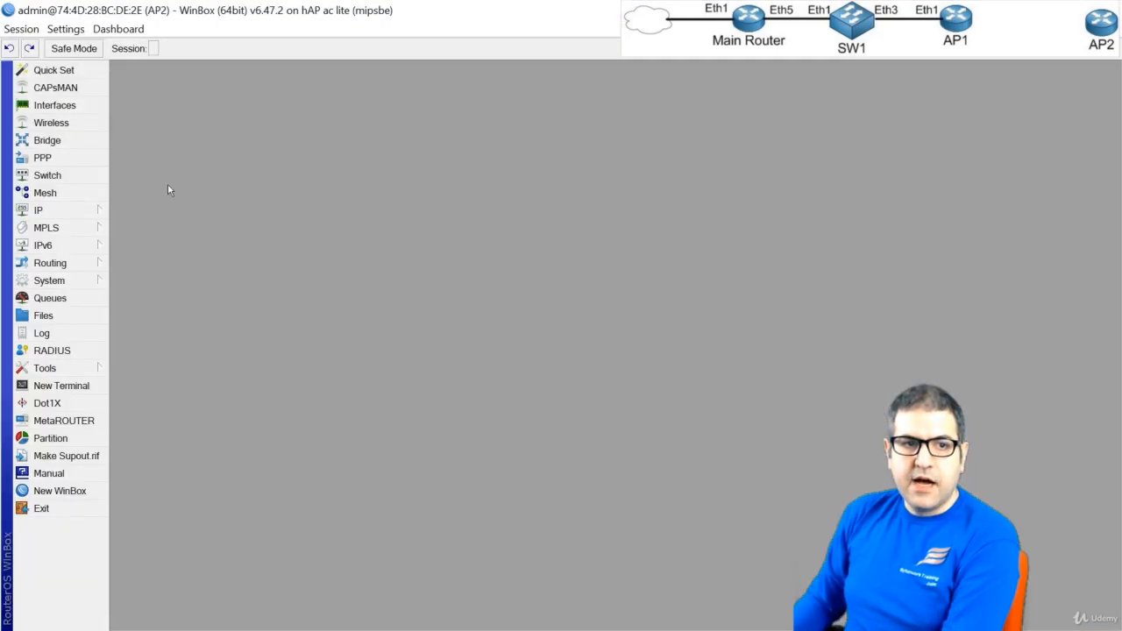
click(57, 109)
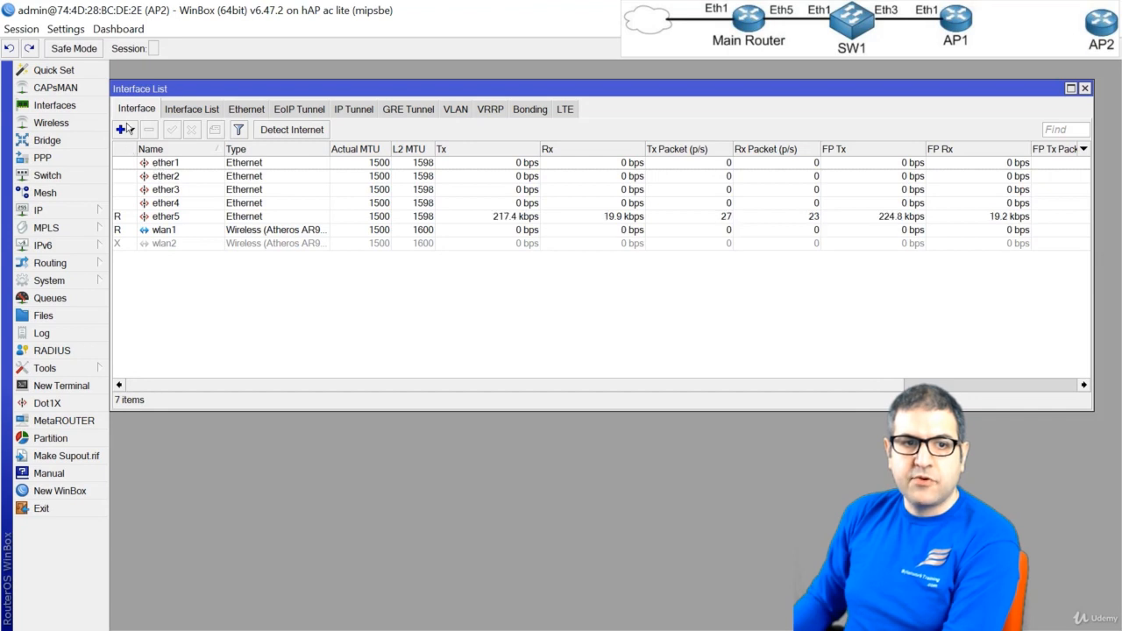
click(124, 129)
click(152, 112)
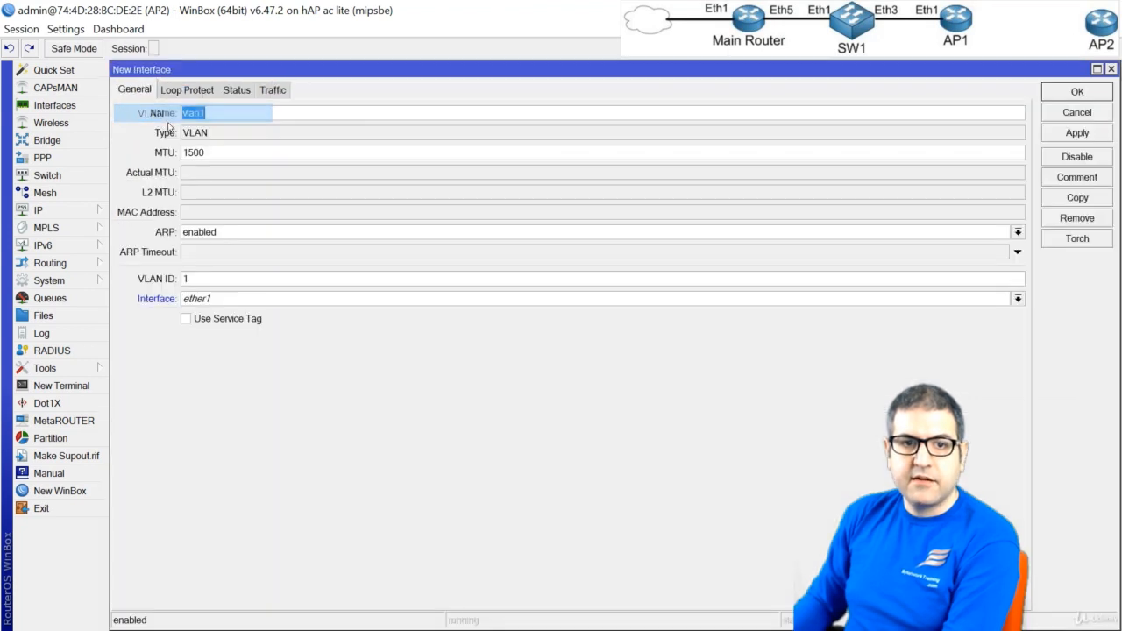
click(220, 113)
text(0)
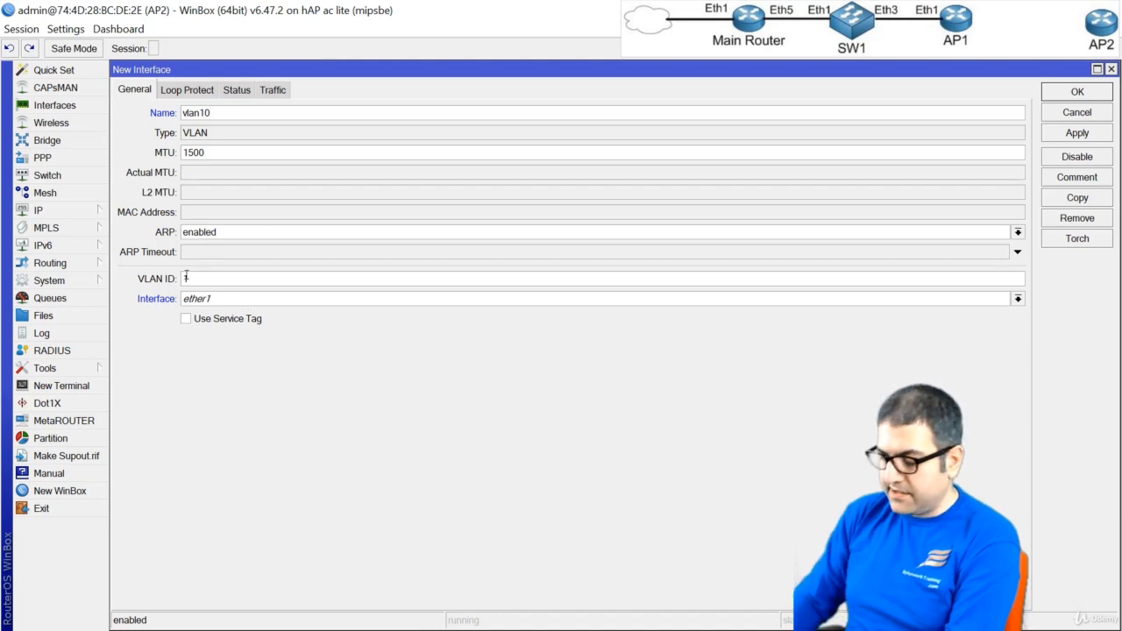
text(0)
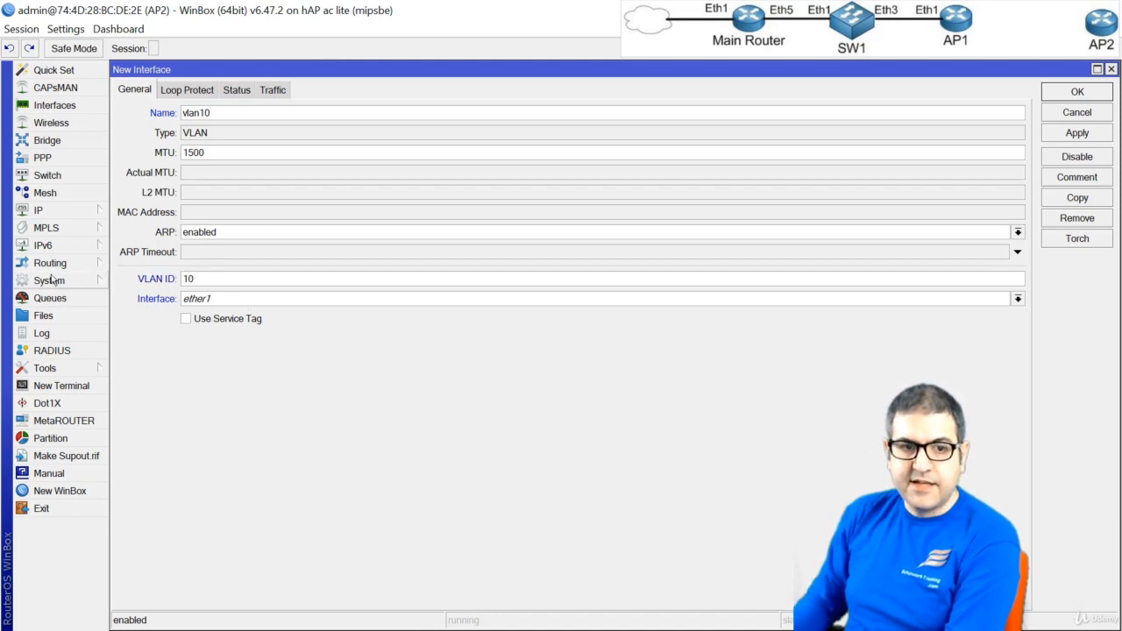
click(250, 301)
click(217, 376)
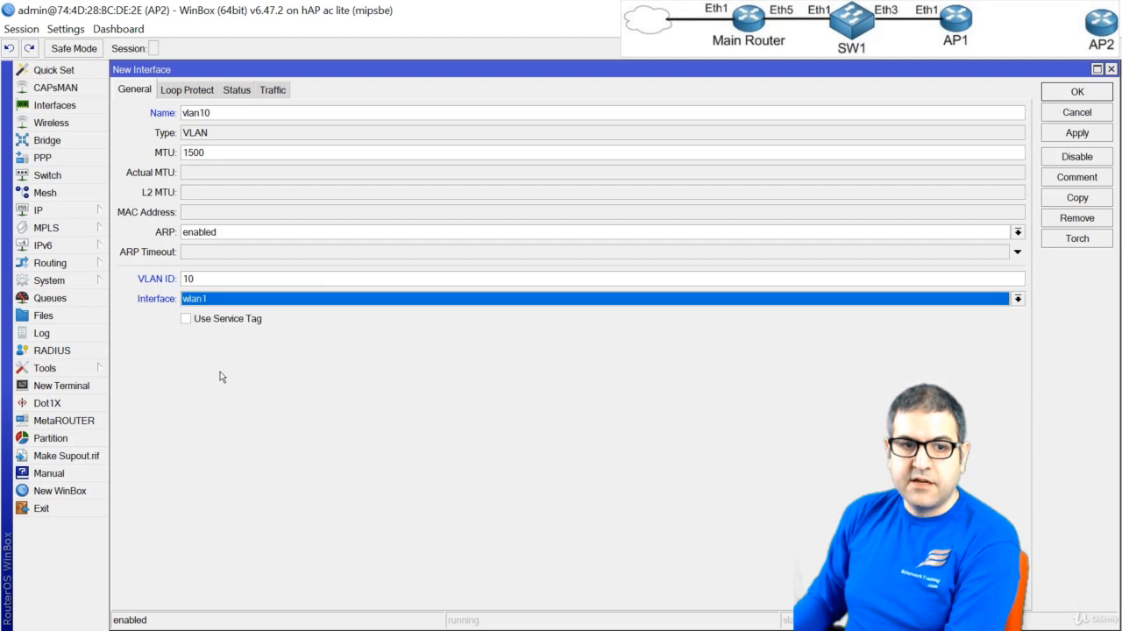
click(1078, 91)
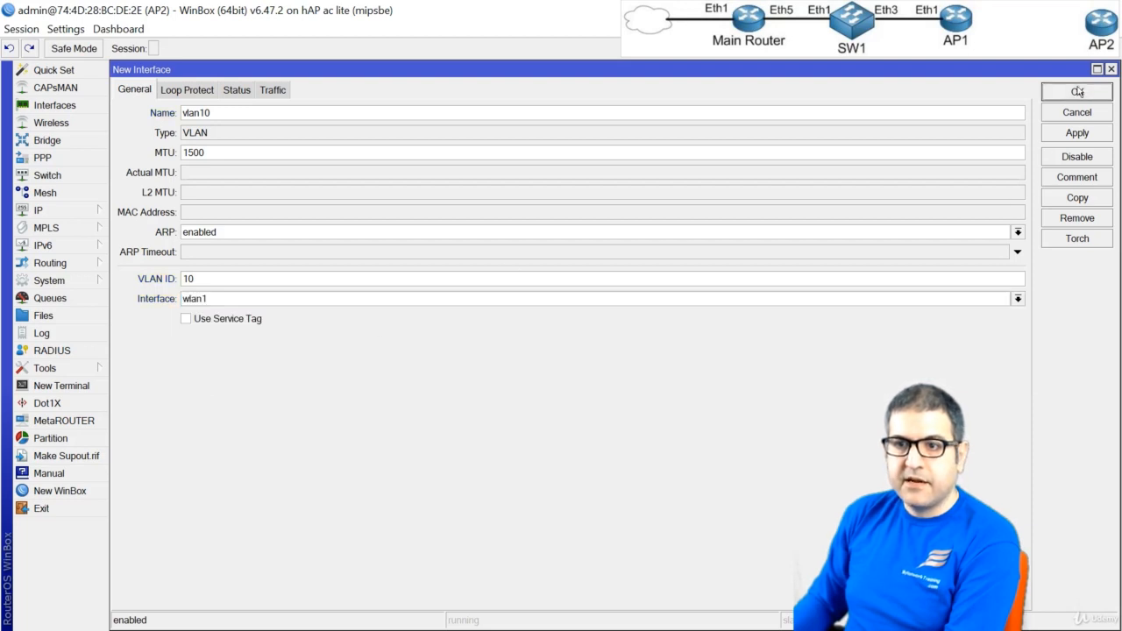
Review the general settings of the vlan10 interface
click(178, 245)
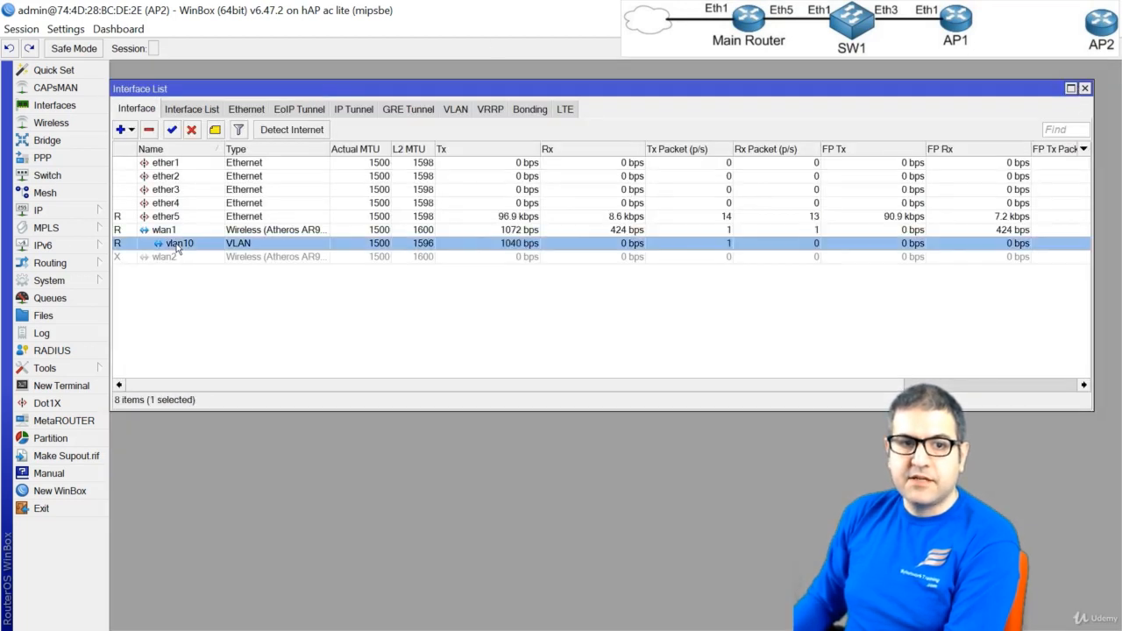
double_click(187, 249)
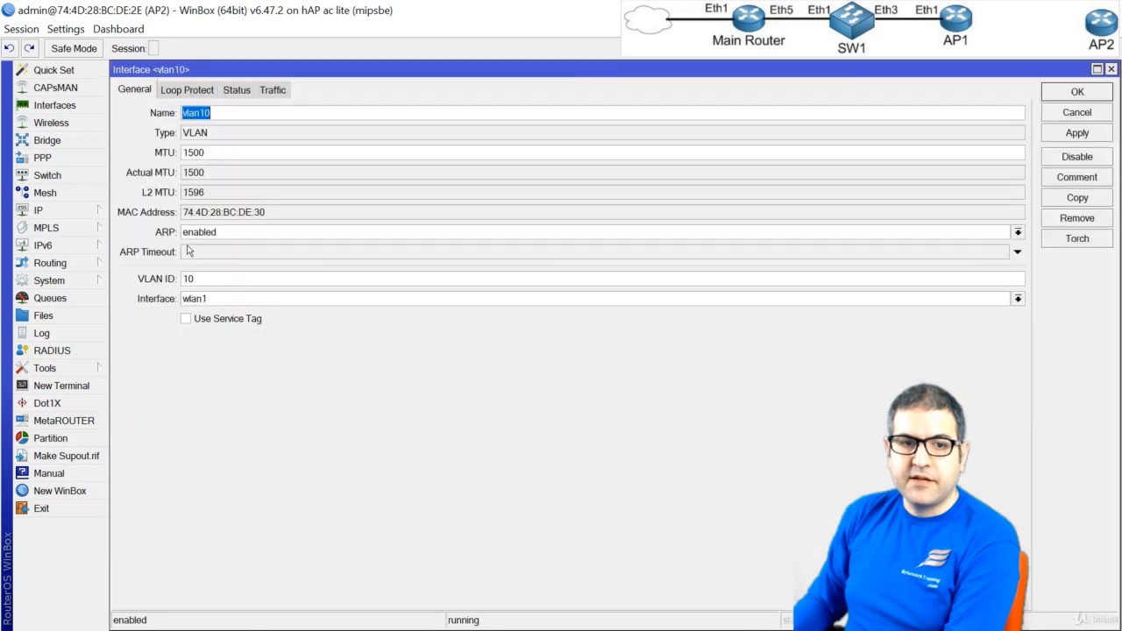
click(1077, 92)
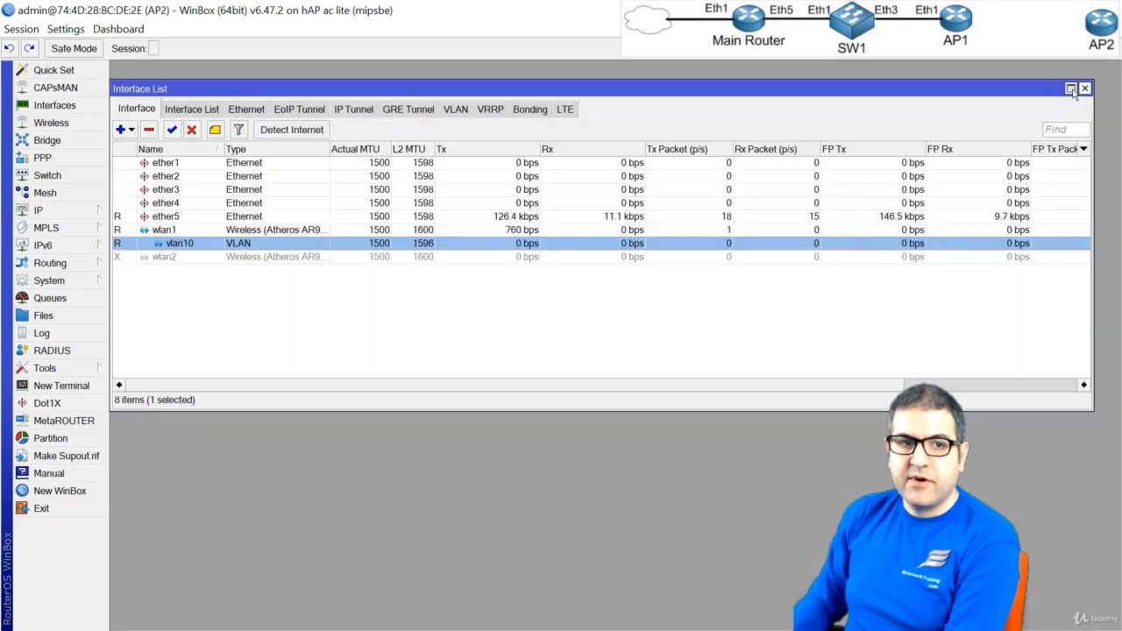
Remove the DHCP client entry bound to the unknown interface
click(64, 214)
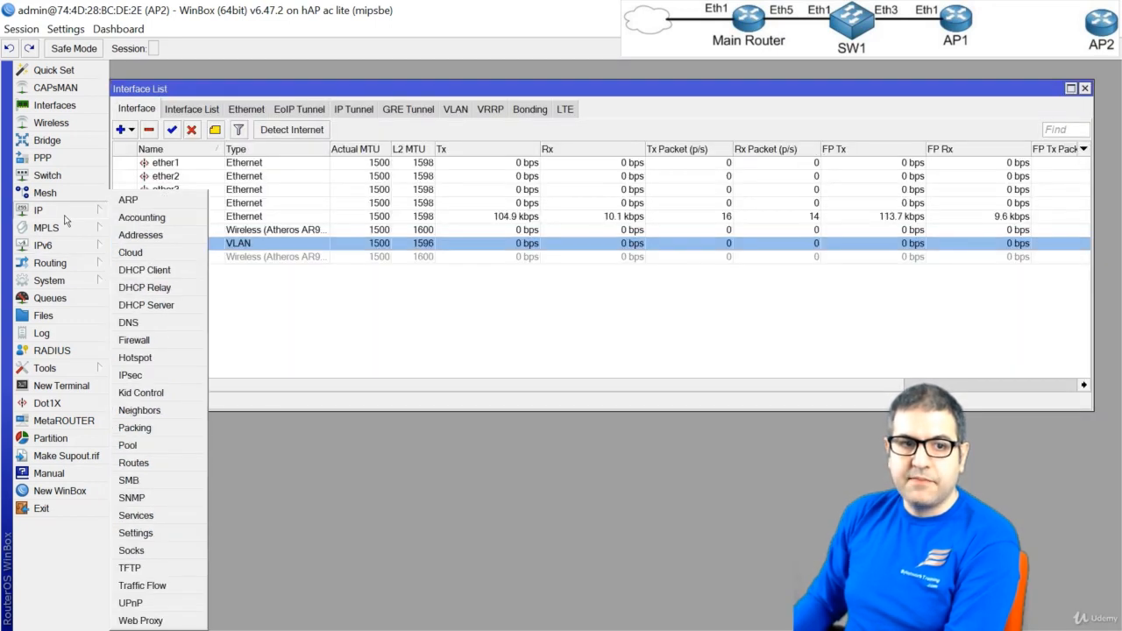
click(189, 271)
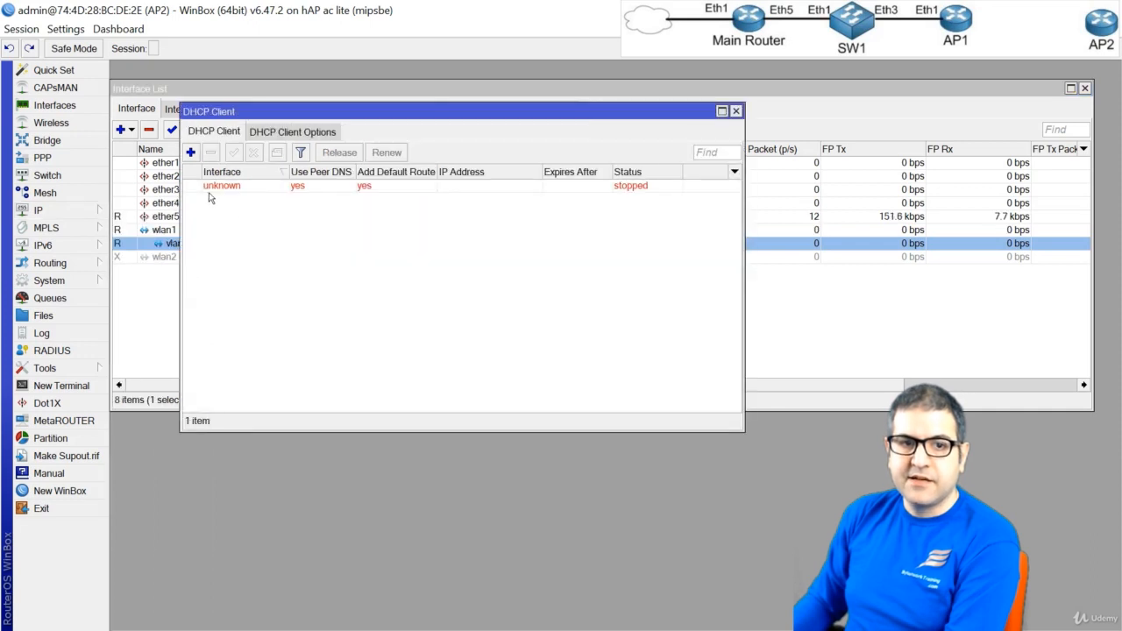
click(210, 186)
click(211, 152)
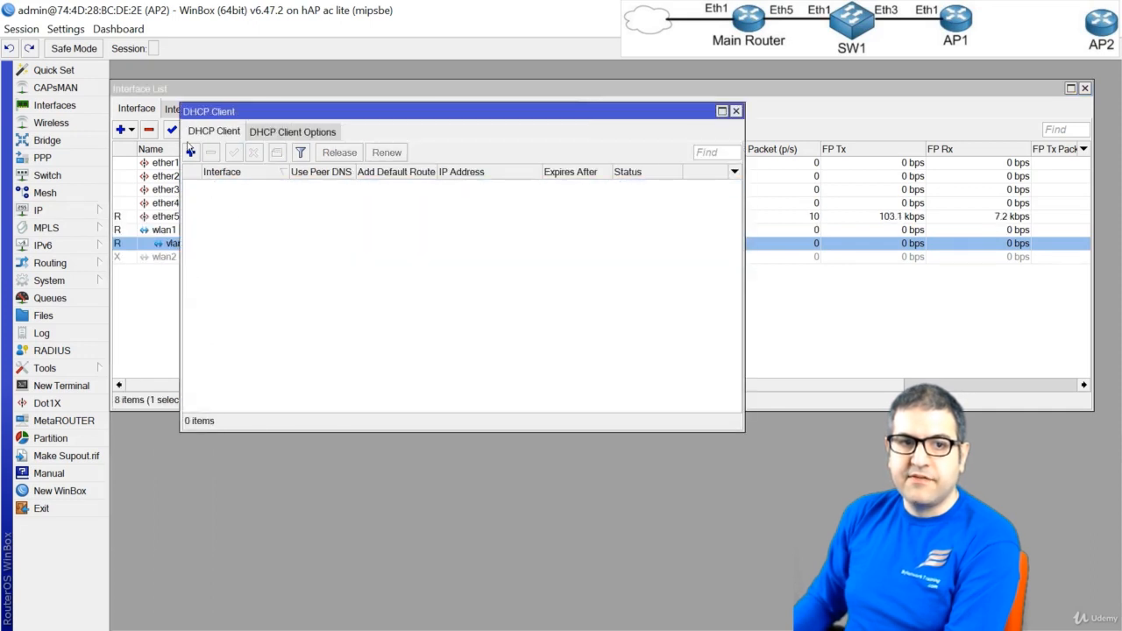
Add a DHCP client on vlan10 with peer DNS, peer NTP and a default route, and enable it
click(190, 152)
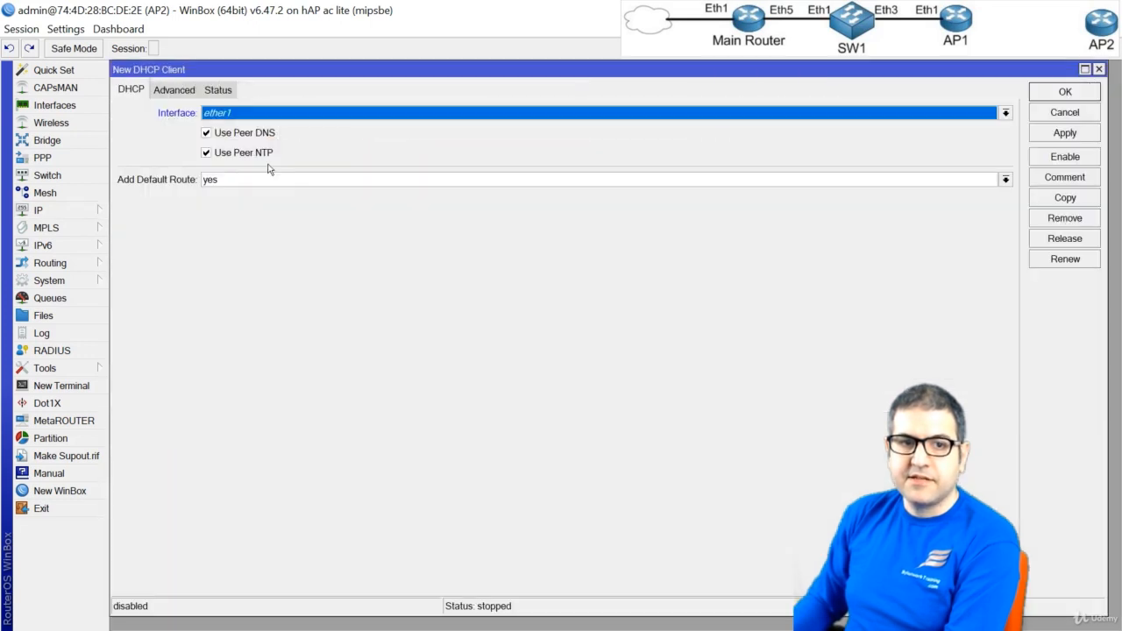
click(238, 115)
click(247, 184)
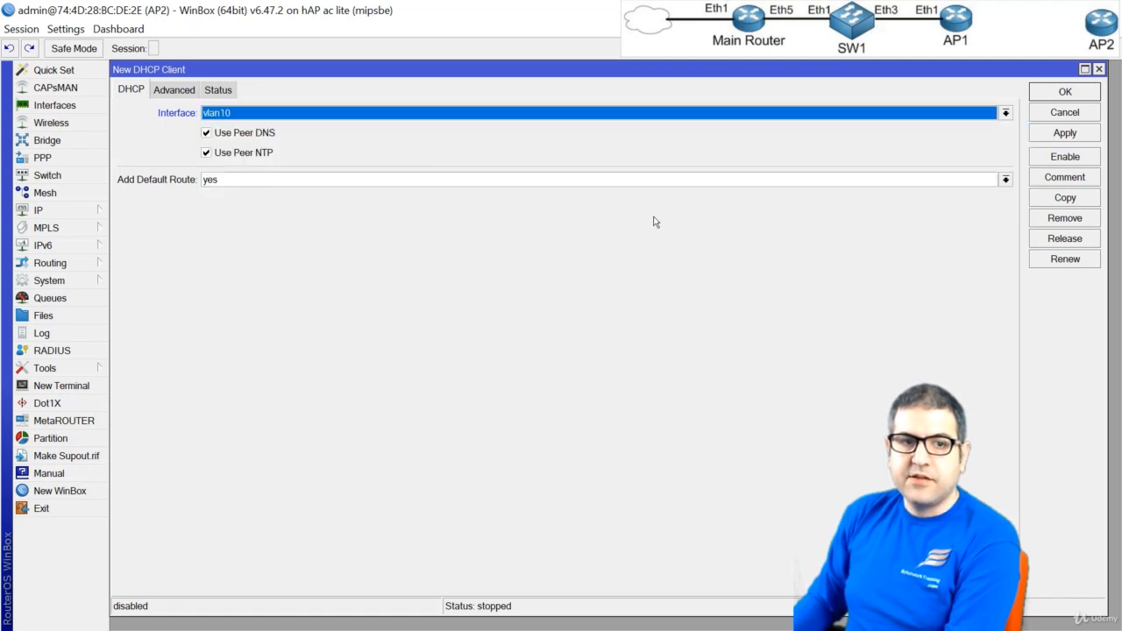
click(1065, 93)
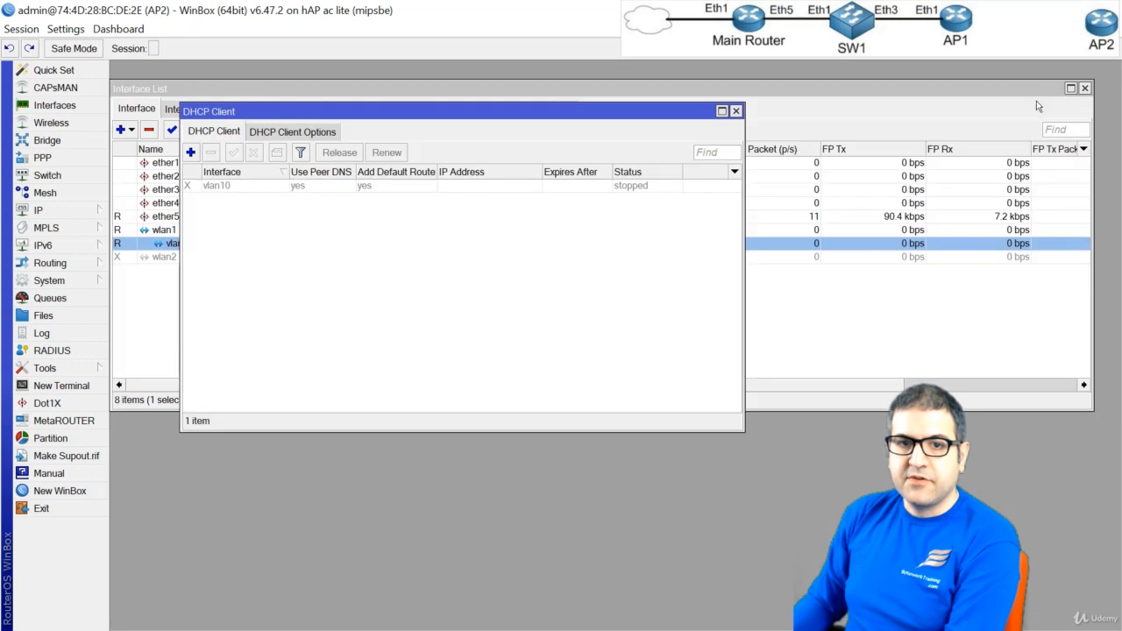
click(221, 187)
click(233, 152)
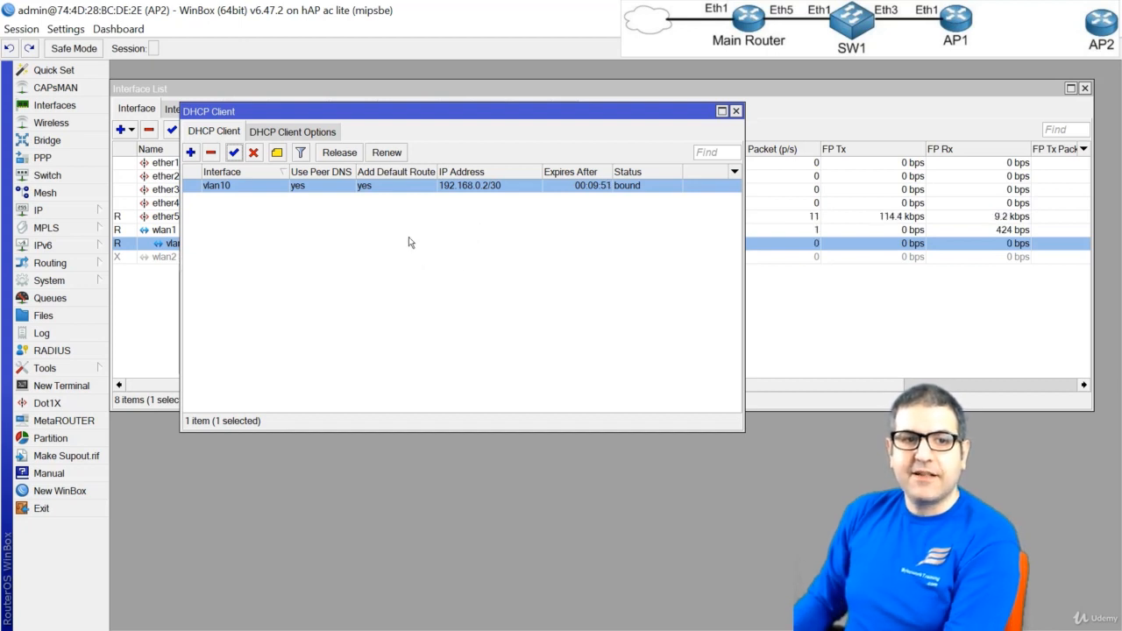
click(737, 112)
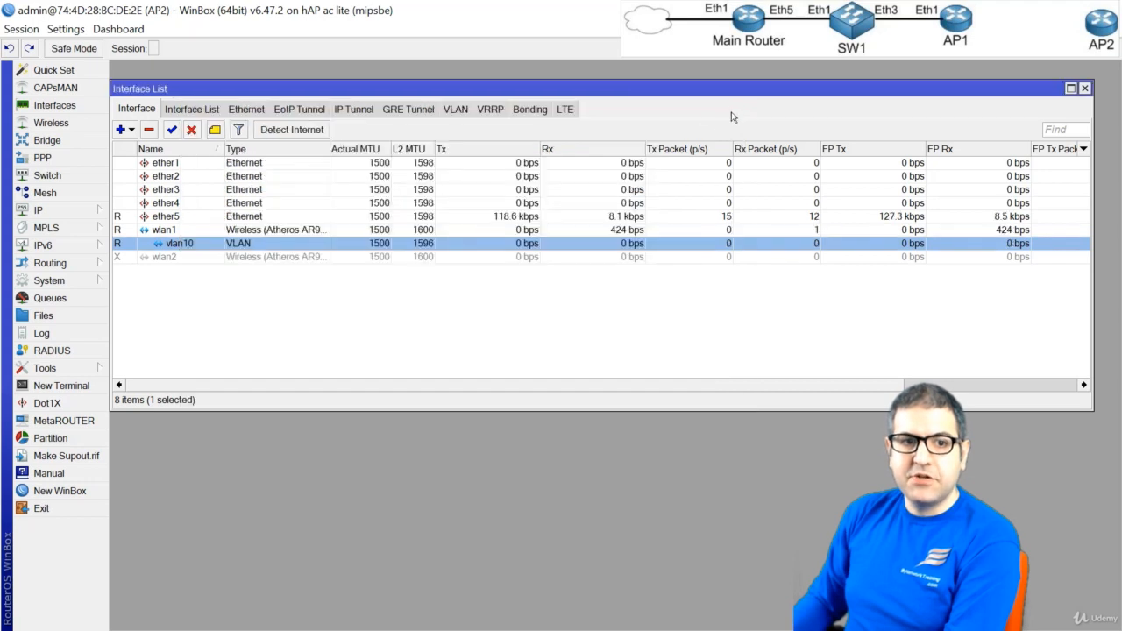
Test AP2's internet connectivity by pinging 8.8.8.8 from a new terminal, and stop the ping
click(49, 391)
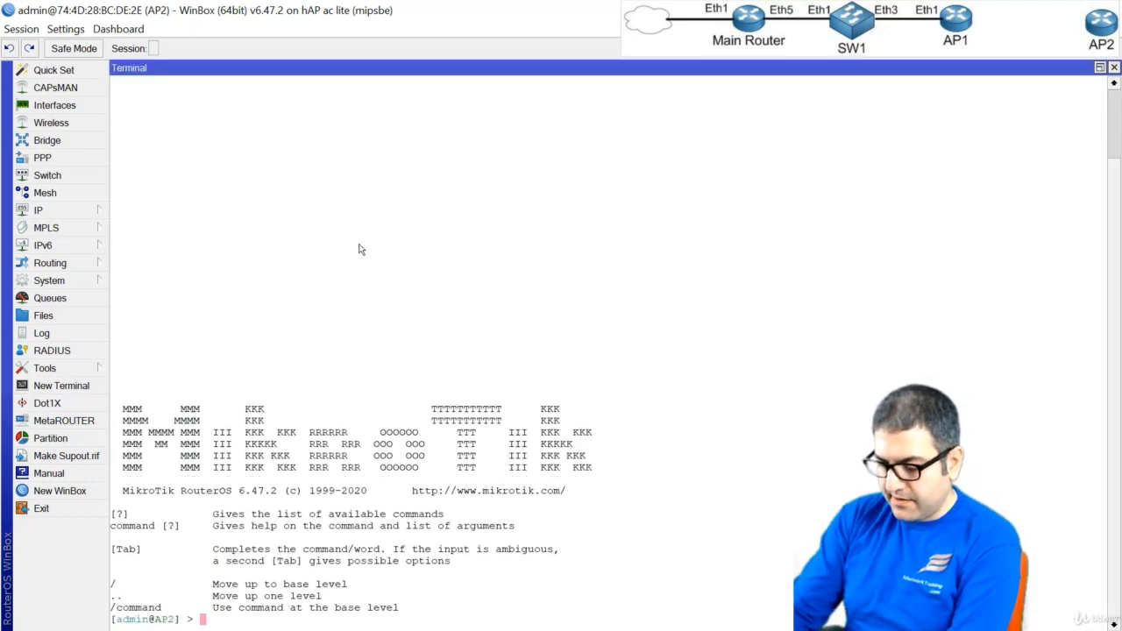
text(ping 8.8)
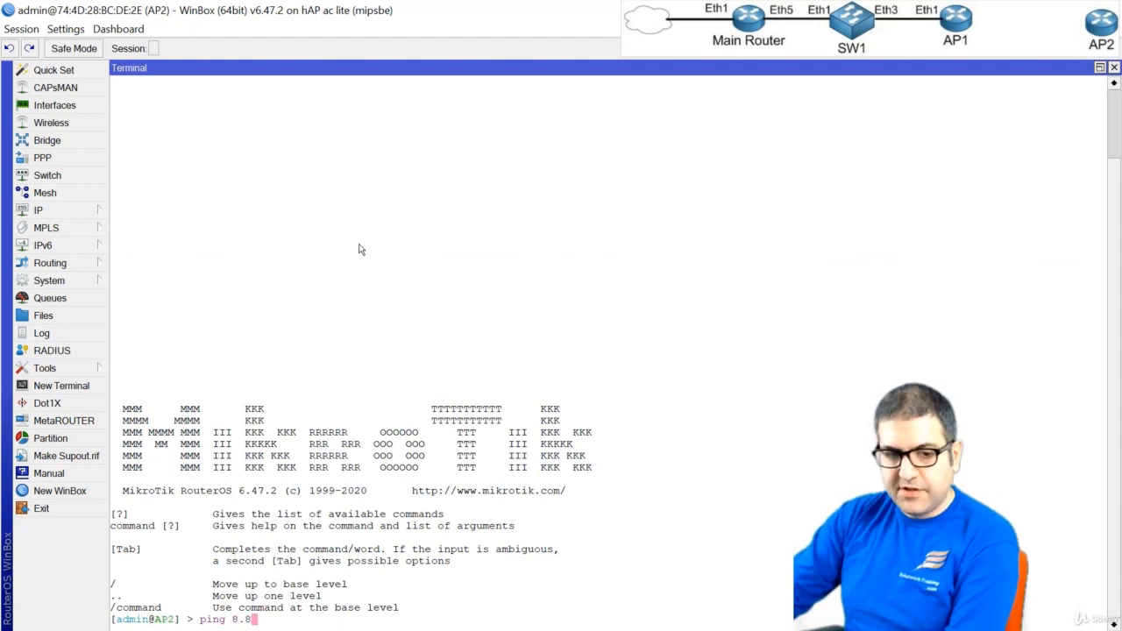
text(.8.8)
key(Return)
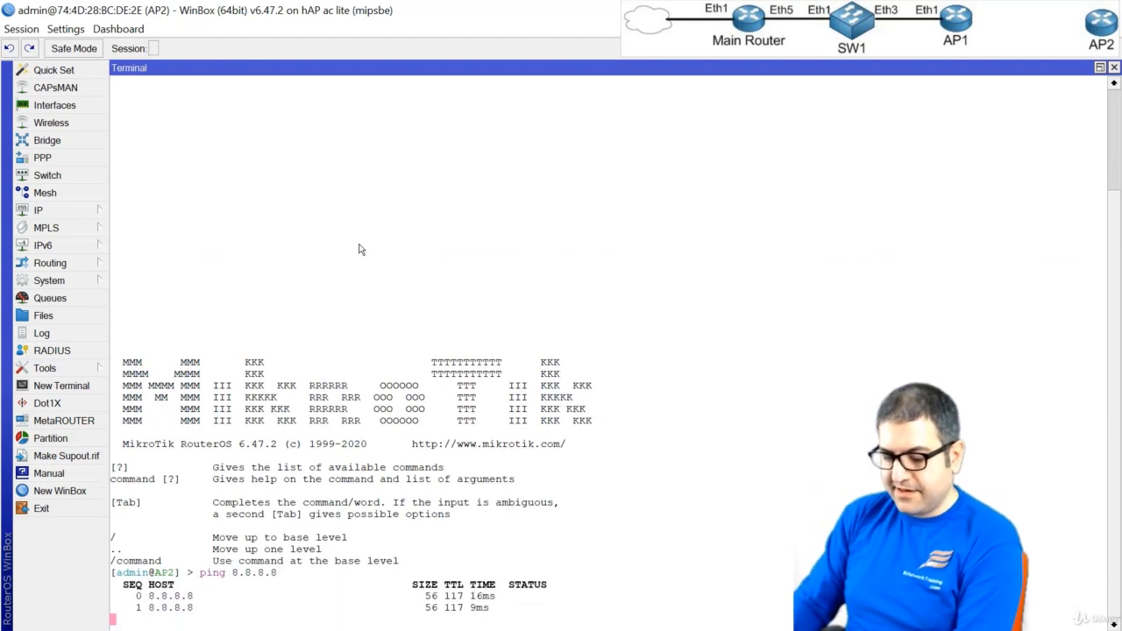
key(ctrl+c)
Test name resolution by pinging google.com, stop the ping, and close the terminal
text(pint)
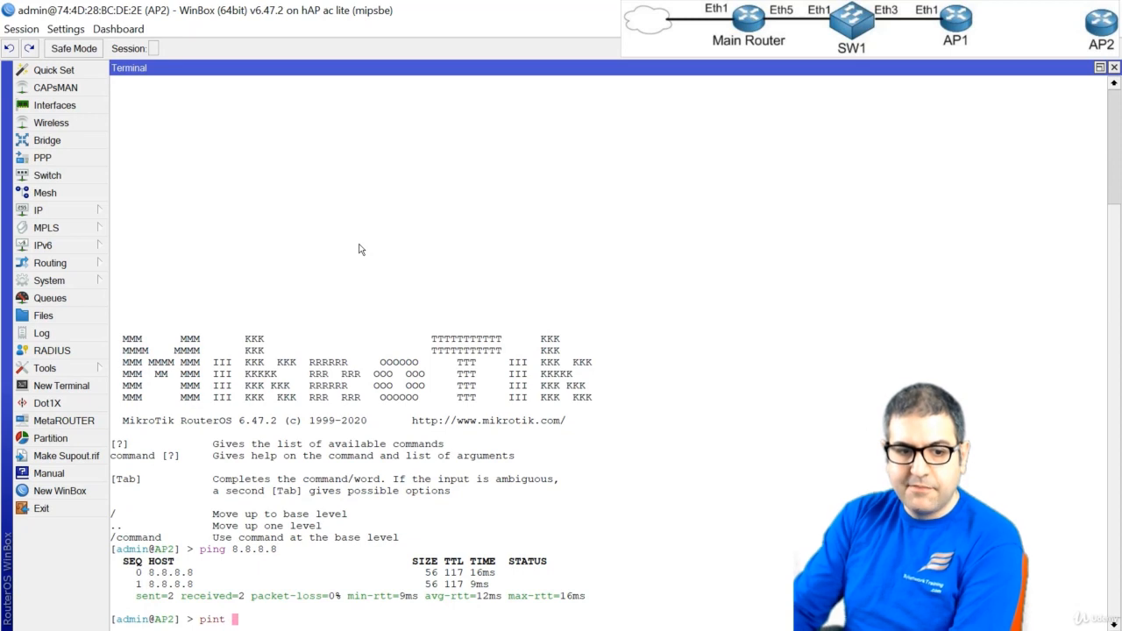
key(BackSpace)
key(BackSpace)
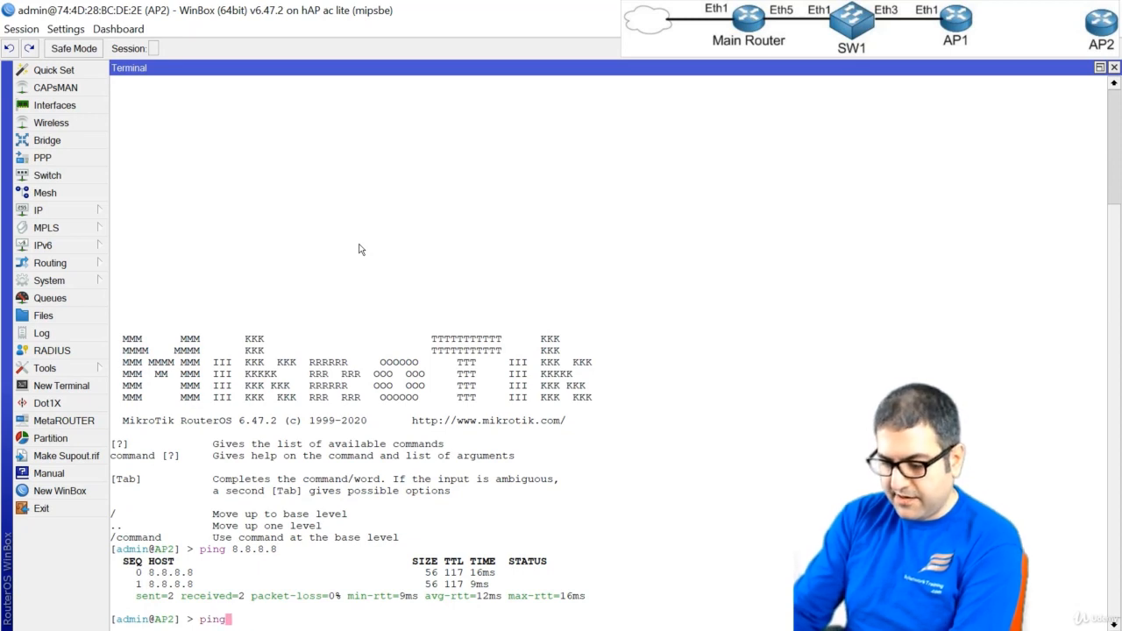
text(g google.com)
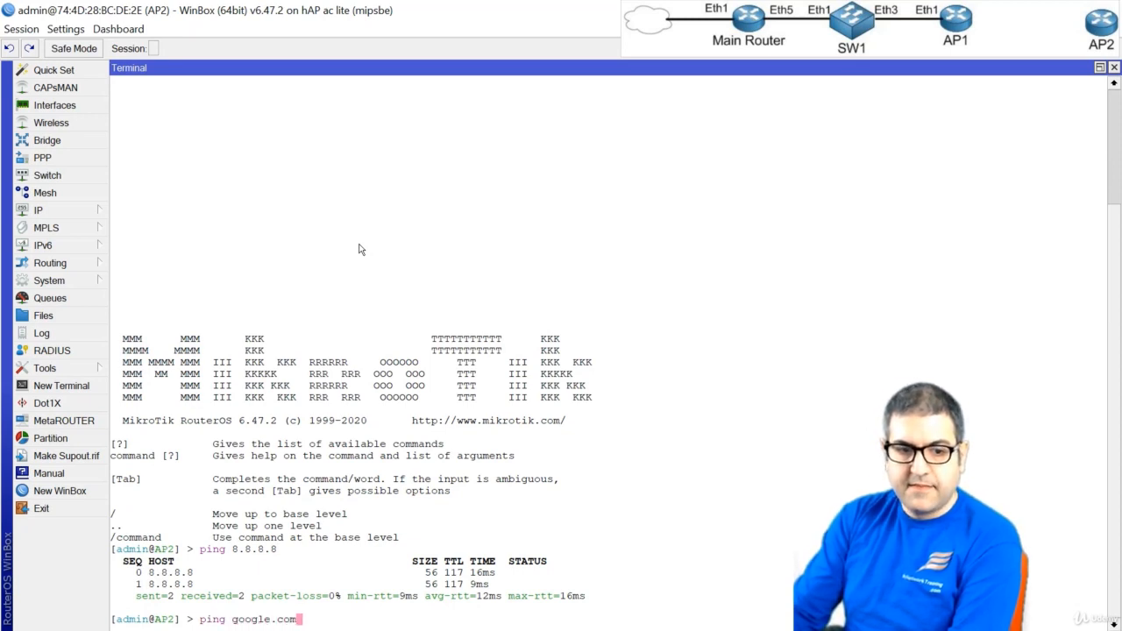
key(Return)
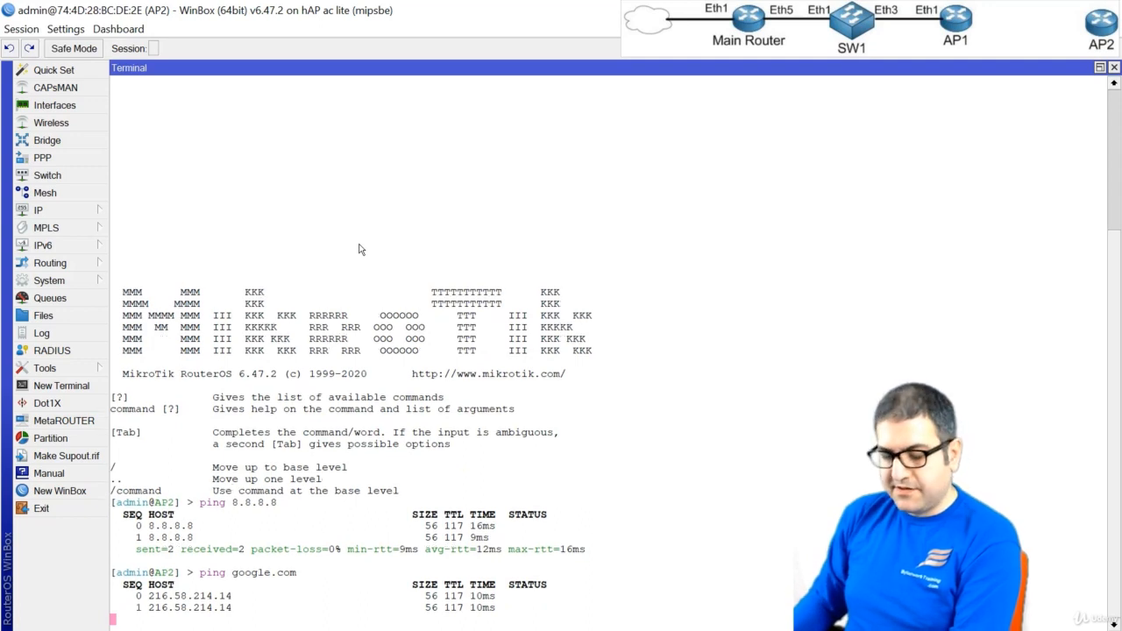
key(ctrl+c)
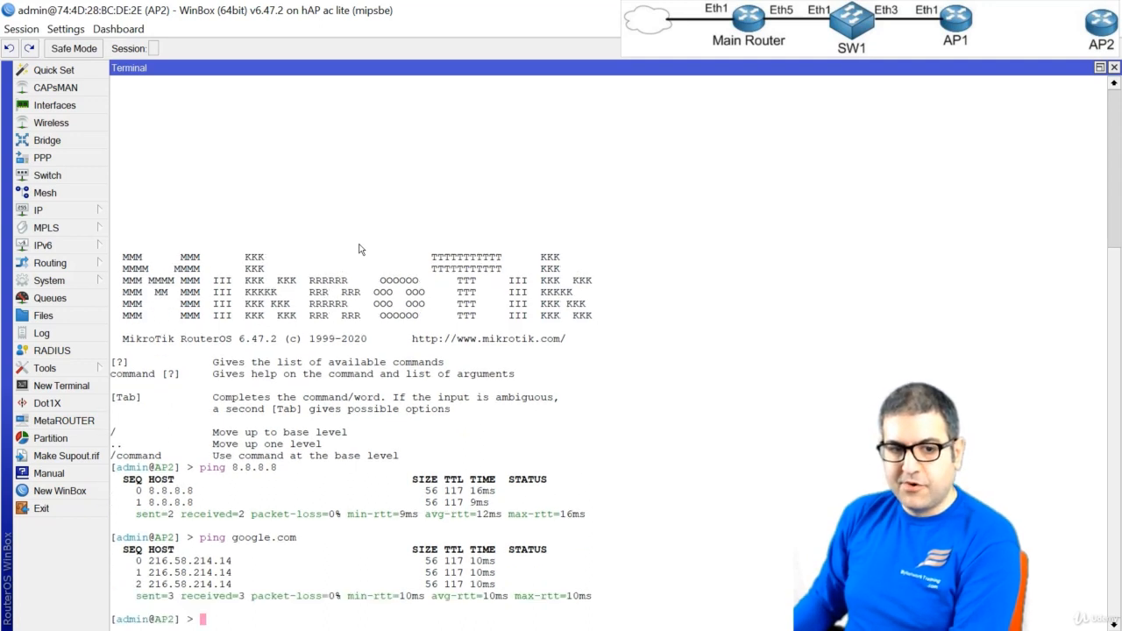
click(1114, 67)
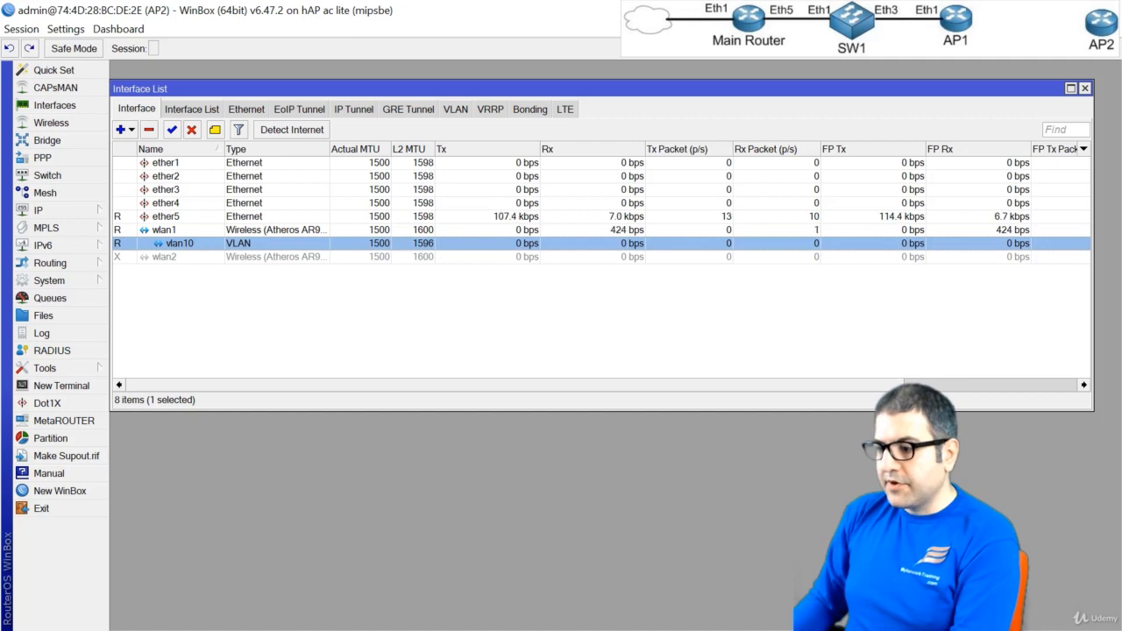
Switch to OneNote and handwrite NAT, DHCP and Route in red ink beside AP2 on the network diagram
key(alt+Tab)
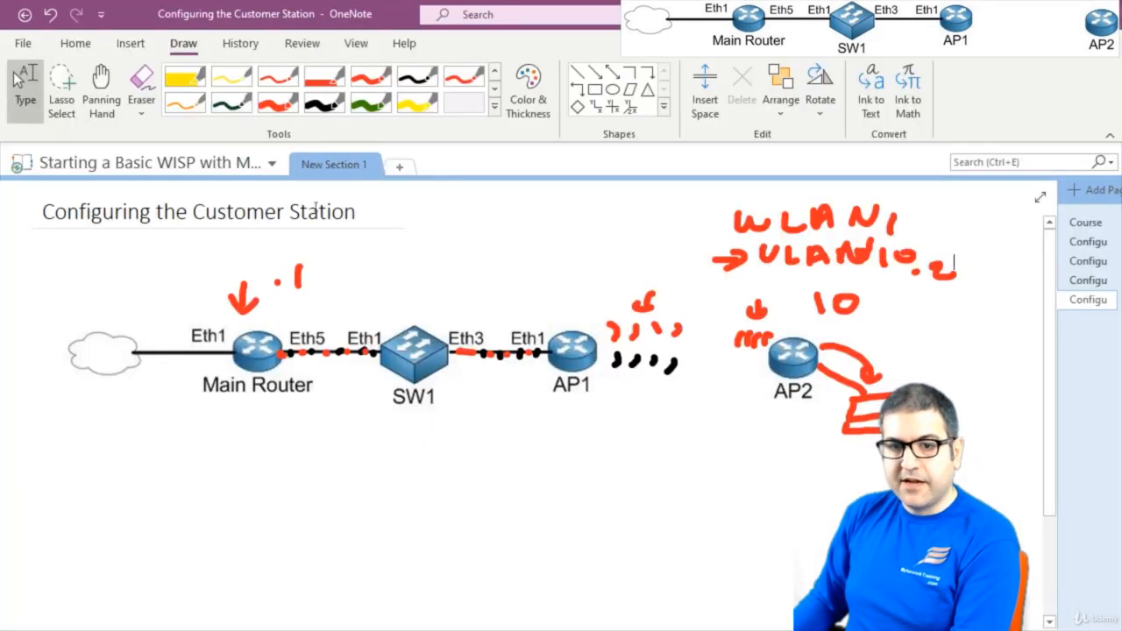
click(281, 106)
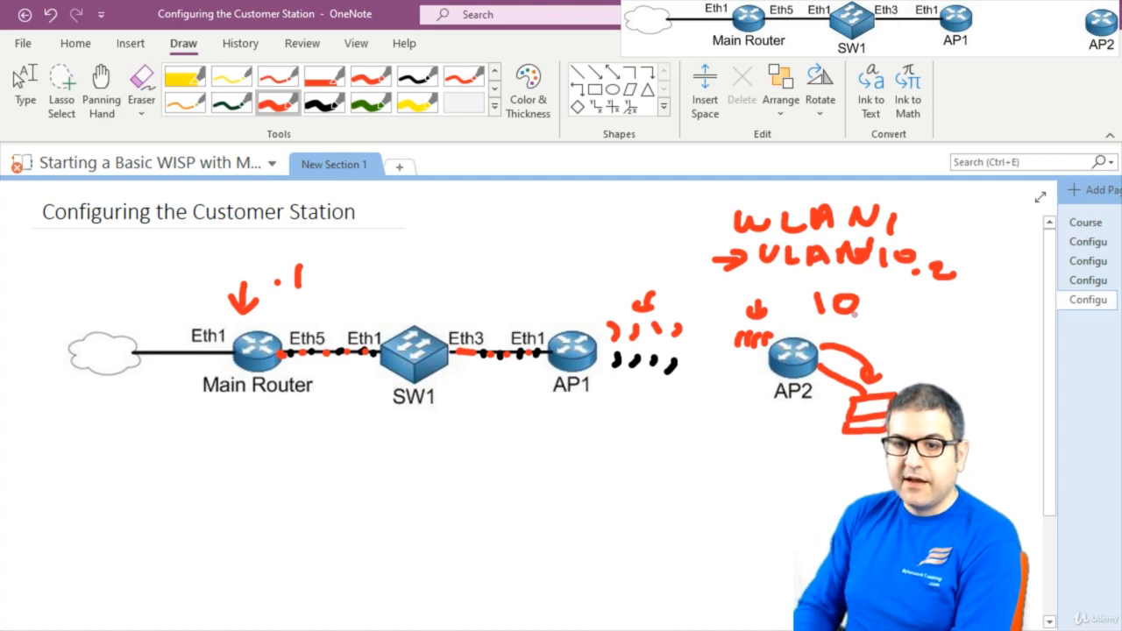
mouse_move(901, 329)
mouse_down()
mouse_move(933, 304)
mouse_move(963, 326)
mouse_move(989, 299)
mouse_move(996, 354)
mouse_move(1009, 344)
mouse_up()
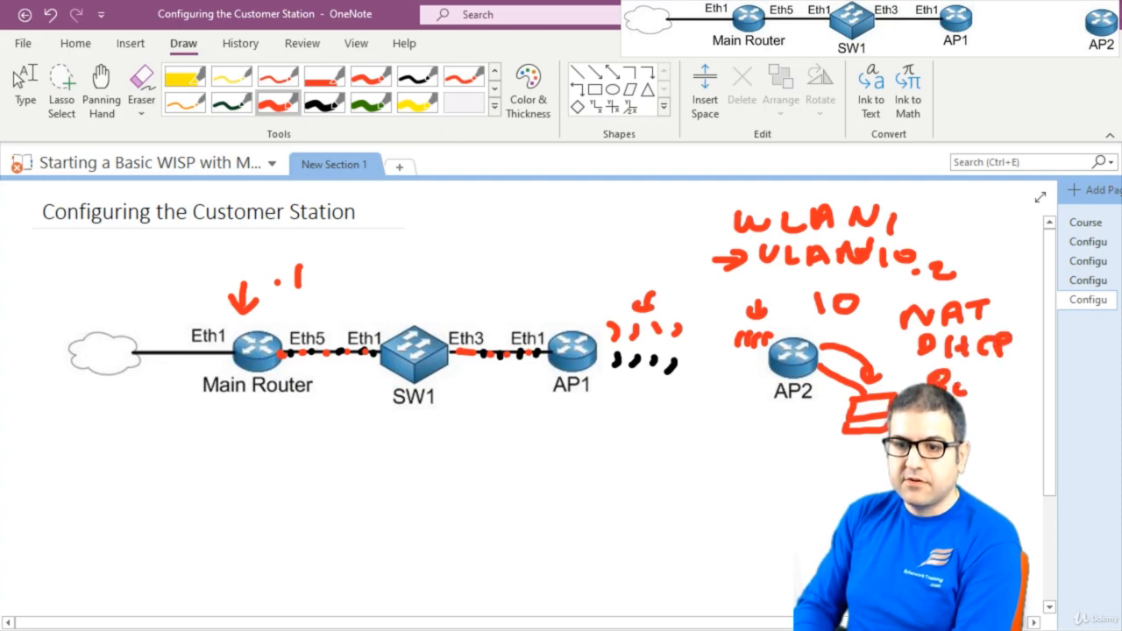
drag(1011, 386, 1022, 383)
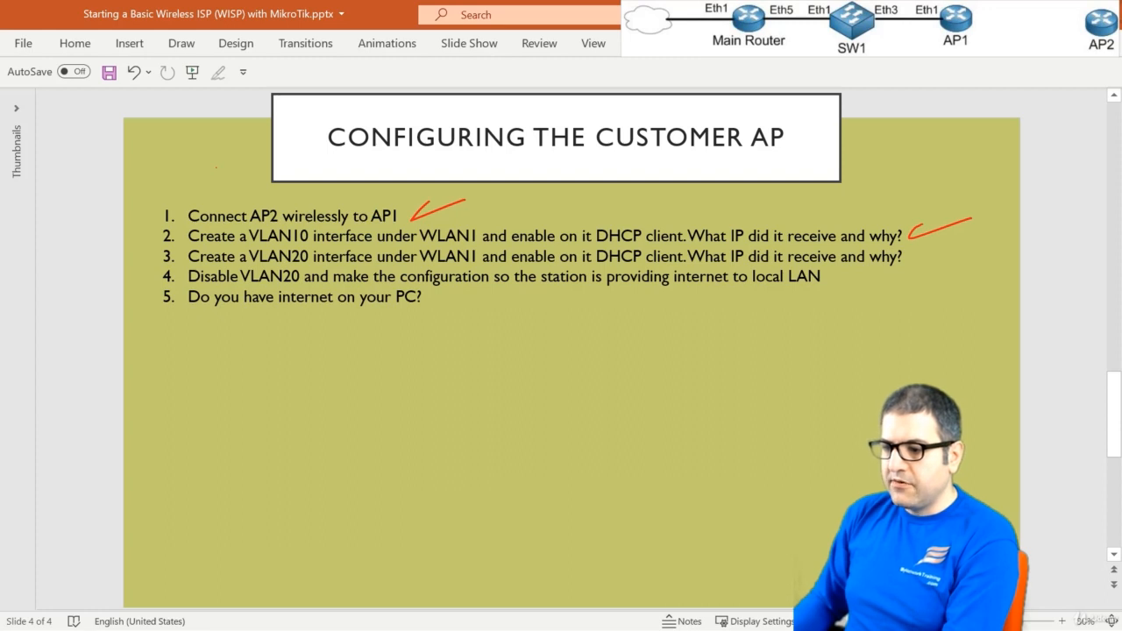
Switch back to WinBox and disable the vlan10 interface
key(alt+Tab)
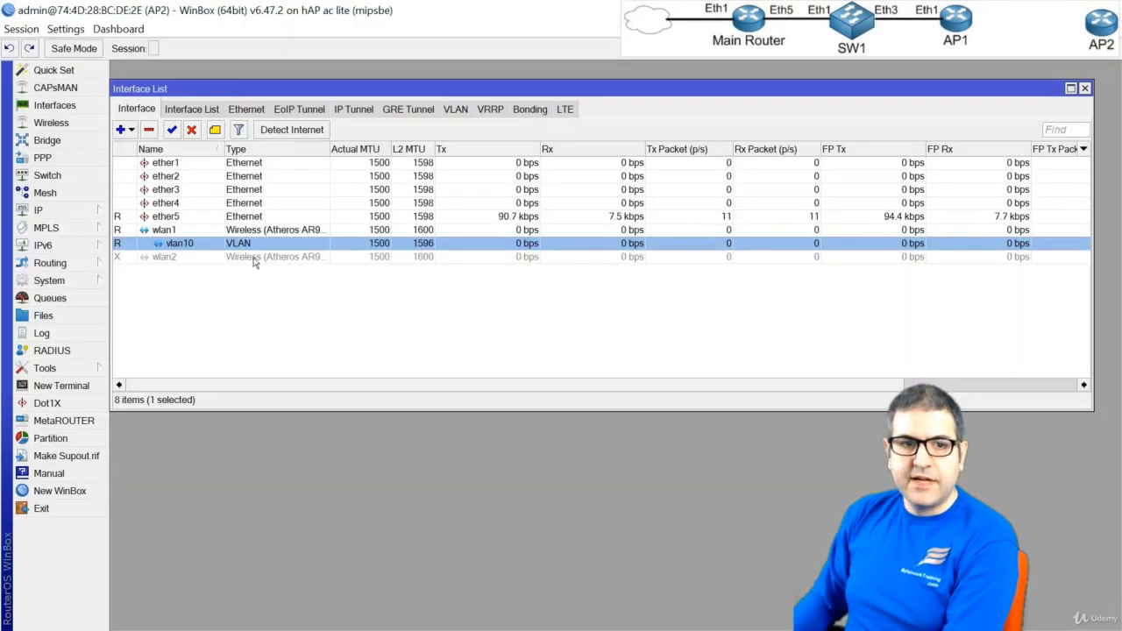
click(192, 130)
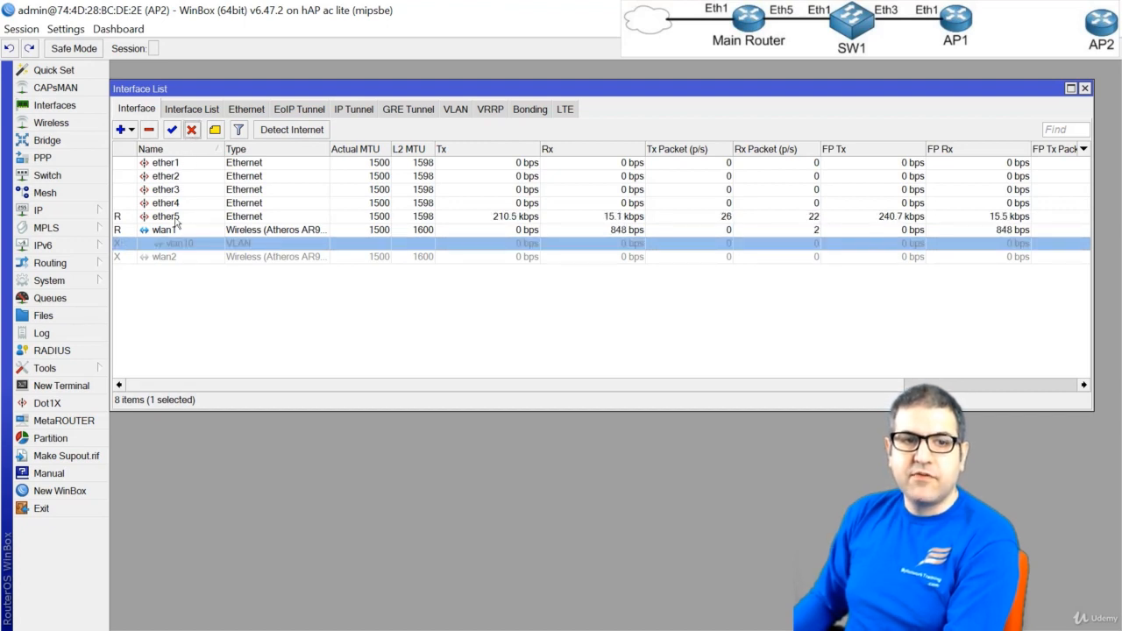
Add a VLAN interface named vlan20 with VLAN ID 20 on wlan1
click(130, 130)
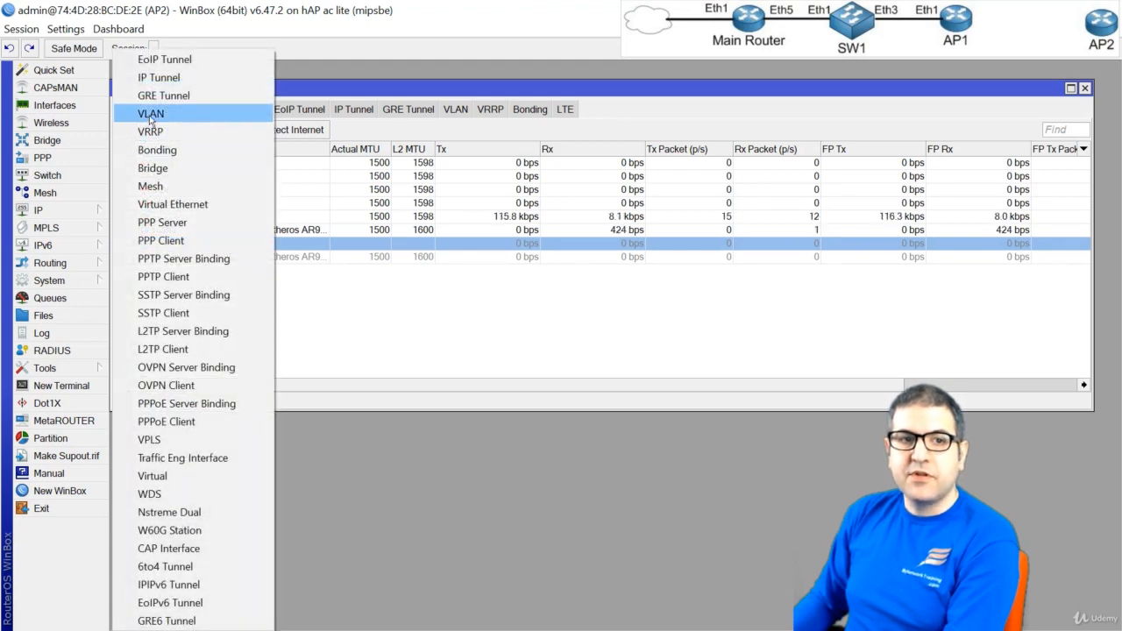
click(151, 115)
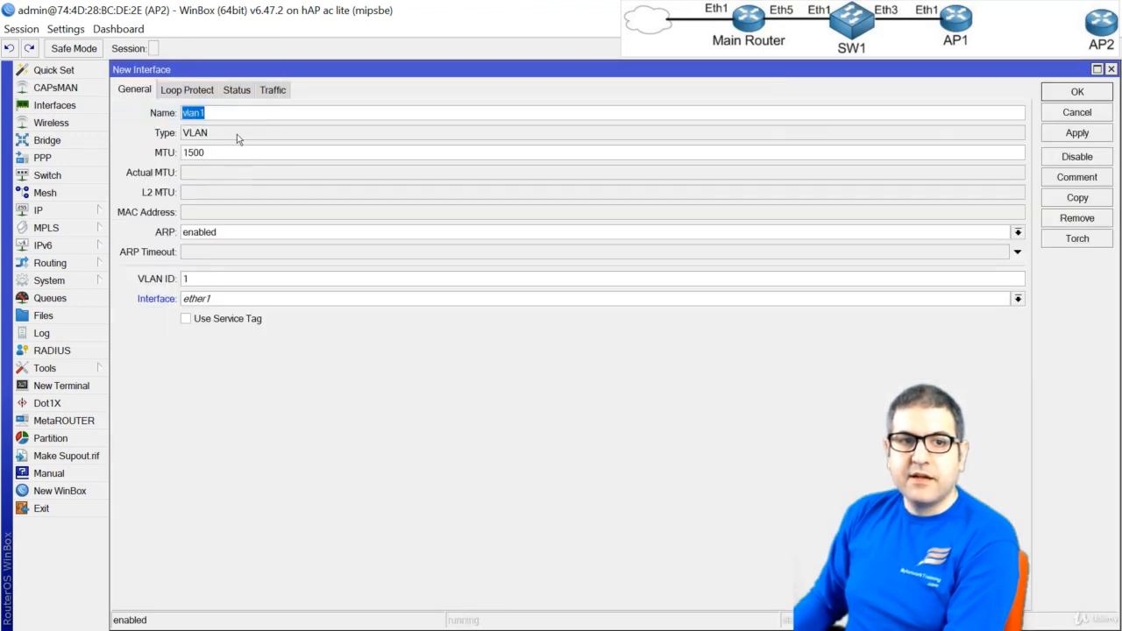
click(229, 113)
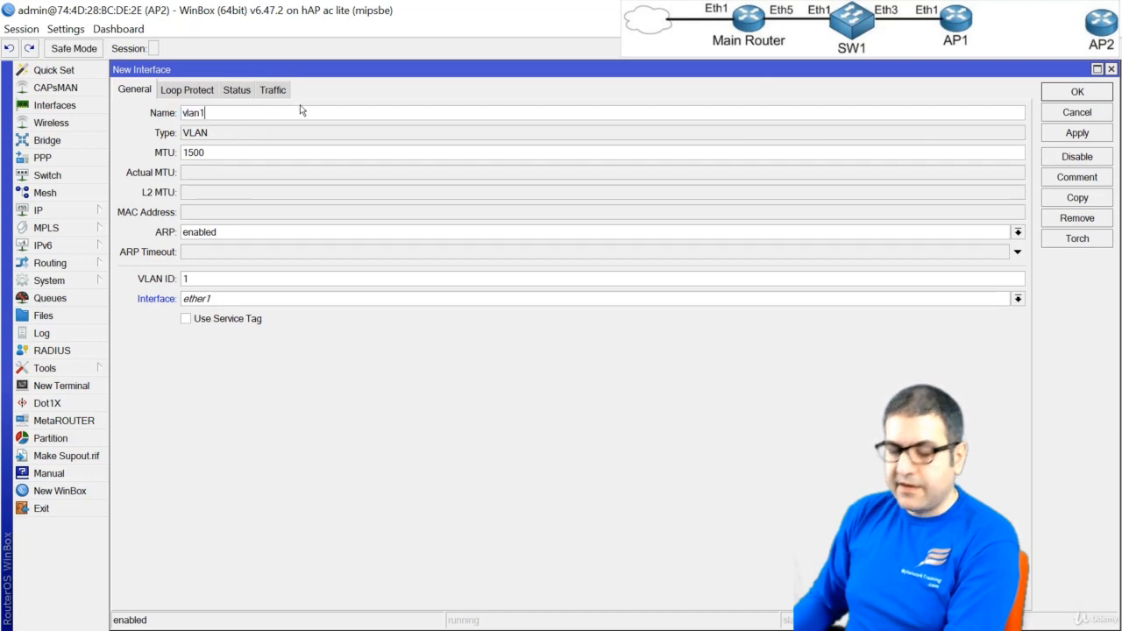
key(BackSpace)
text(20)
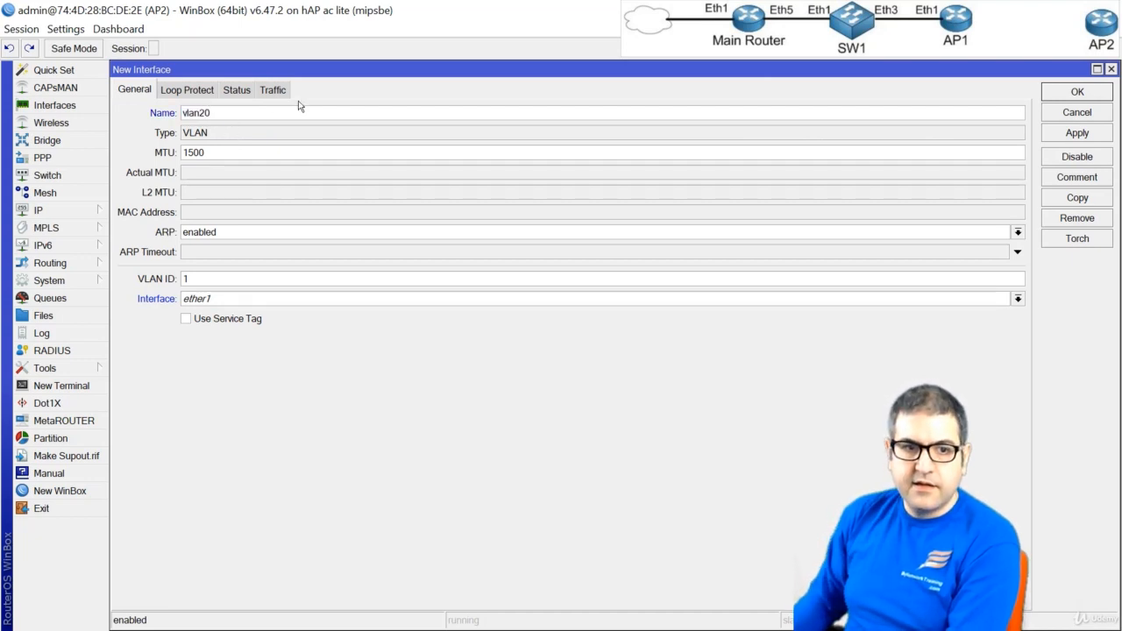
text(23)
click(259, 301)
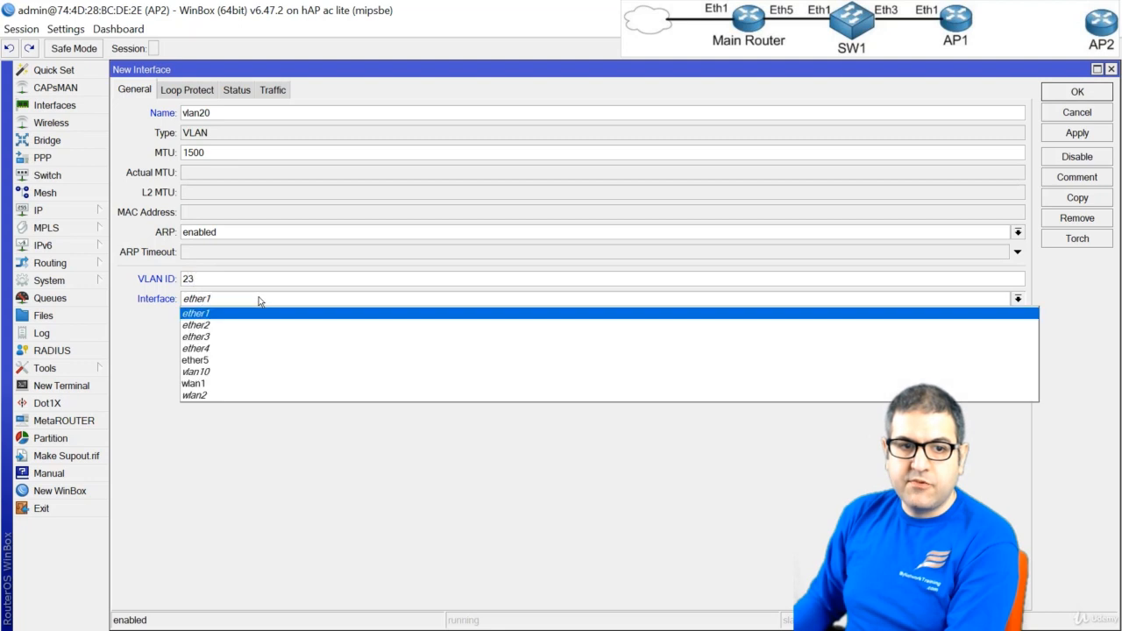
click(229, 281)
drag(227, 280, 1, 149)
text(20)
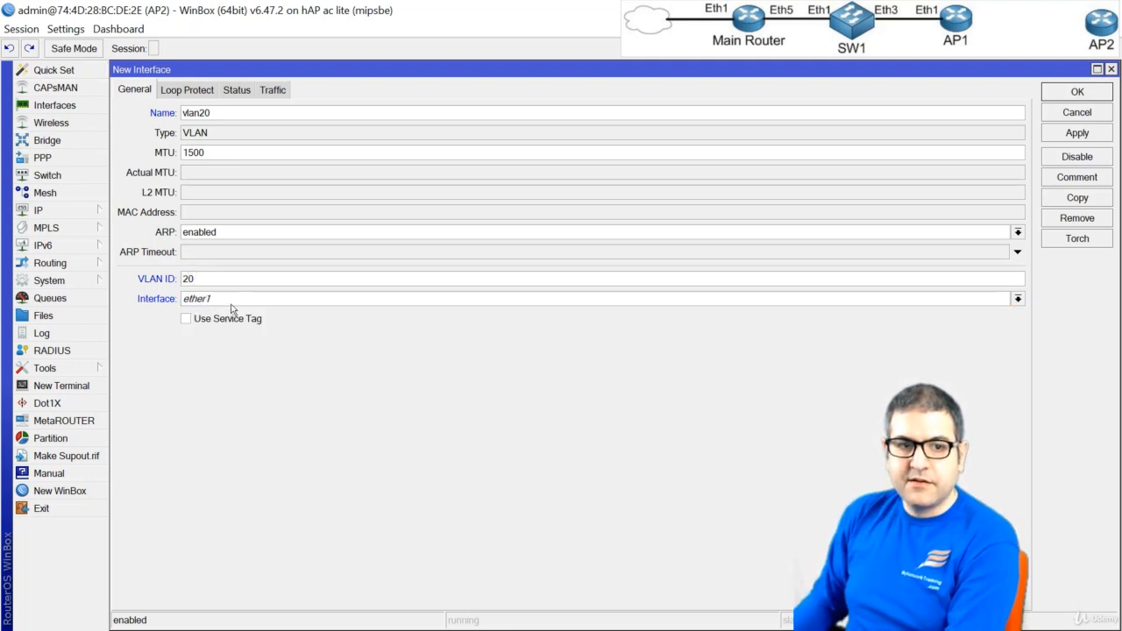
click(227, 298)
click(210, 385)
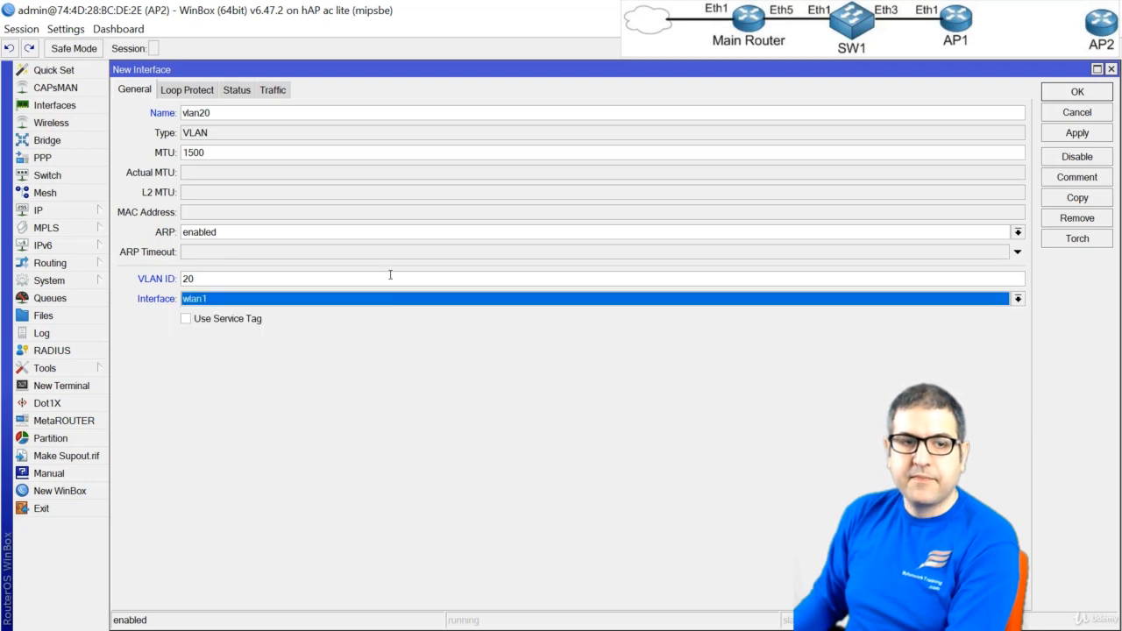
click(1069, 91)
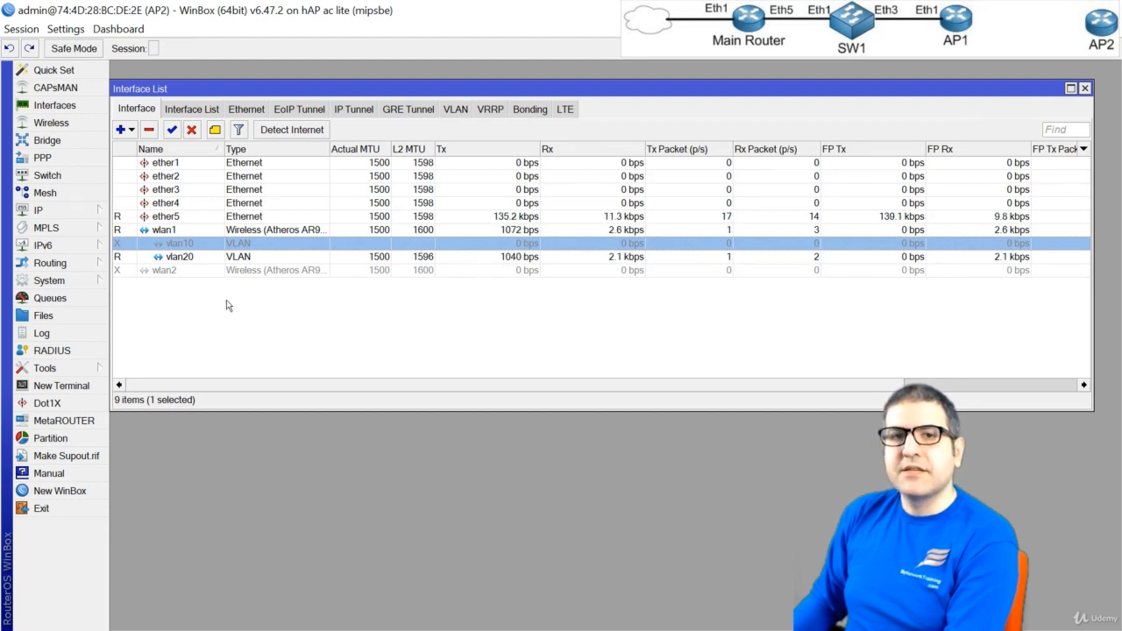
Add a DHCP client on vlan20 with peer DNS, peer NTP and a default route, and enable it
click(186, 256)
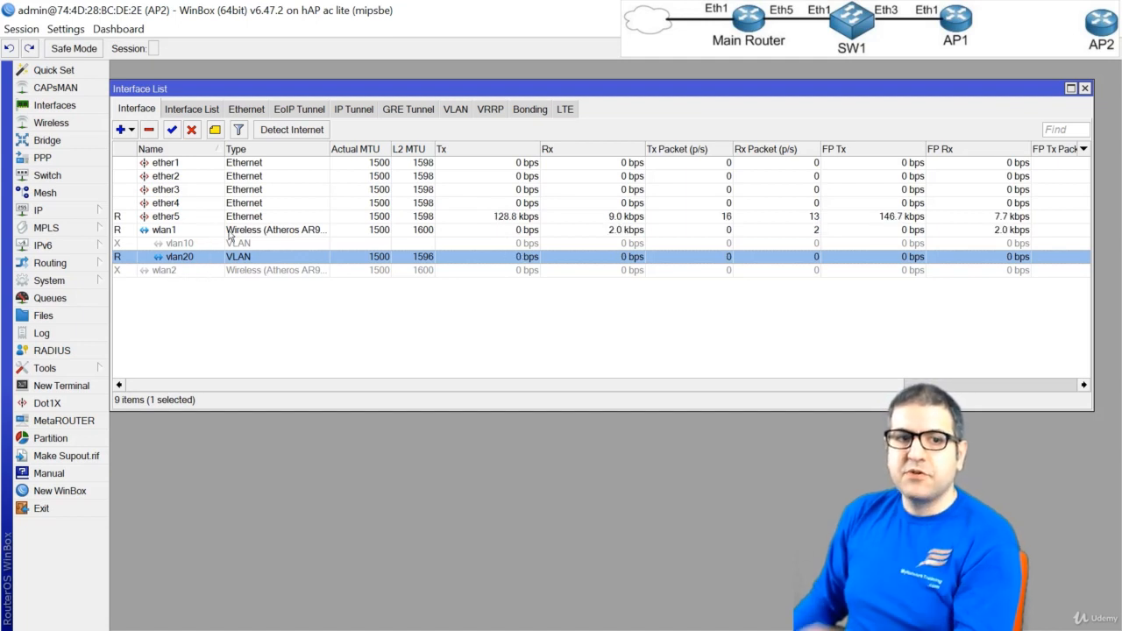
click(57, 211)
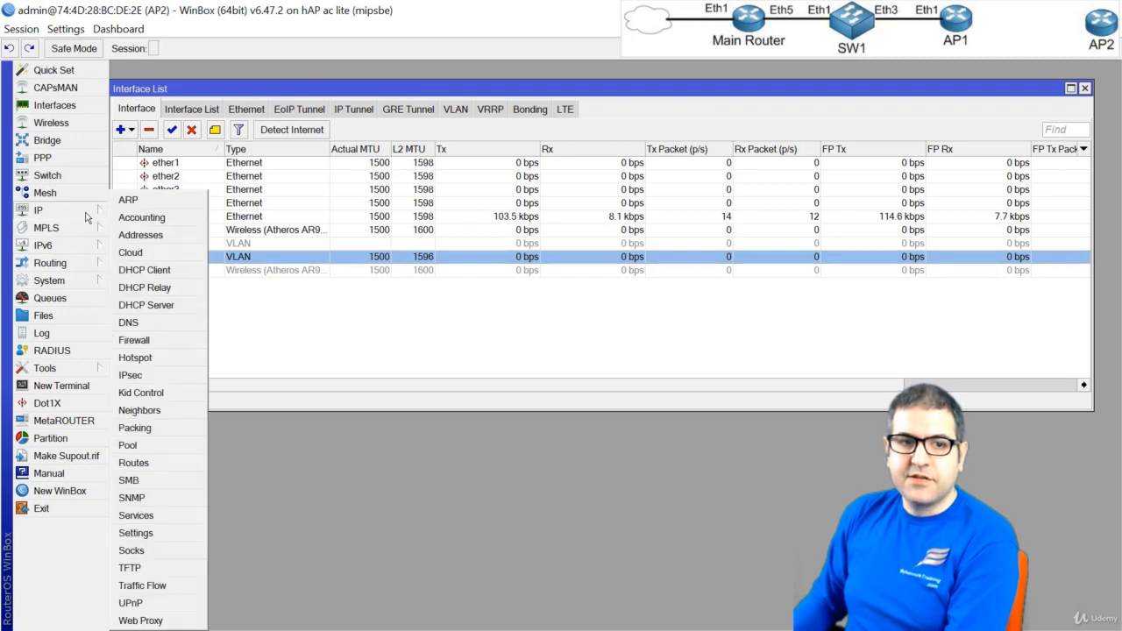
click(145, 270)
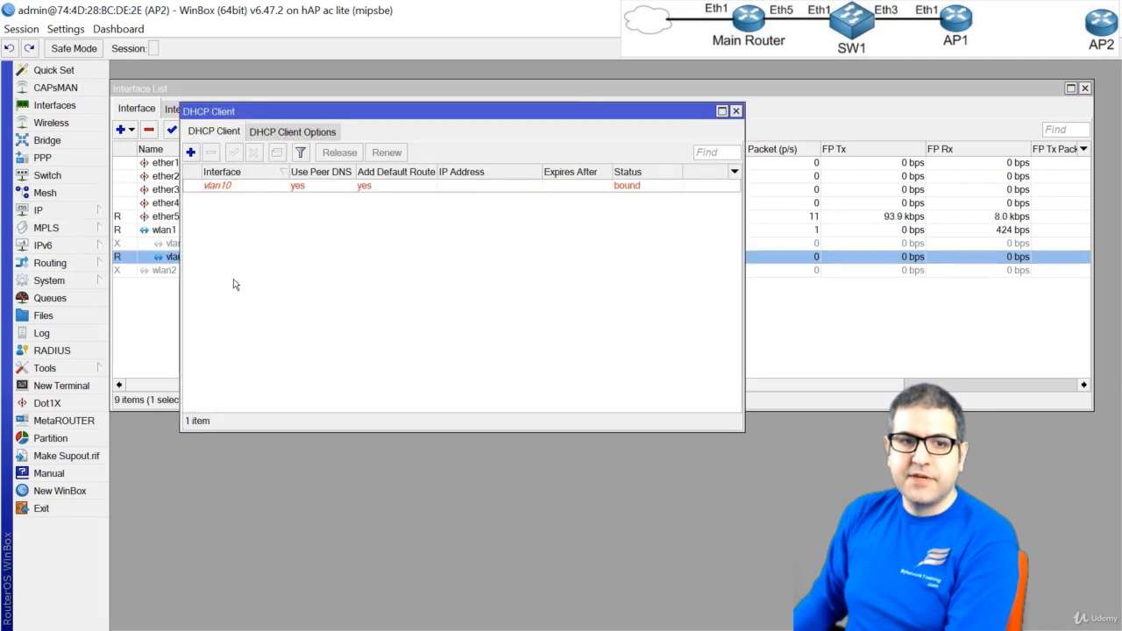
click(190, 153)
click(237, 114)
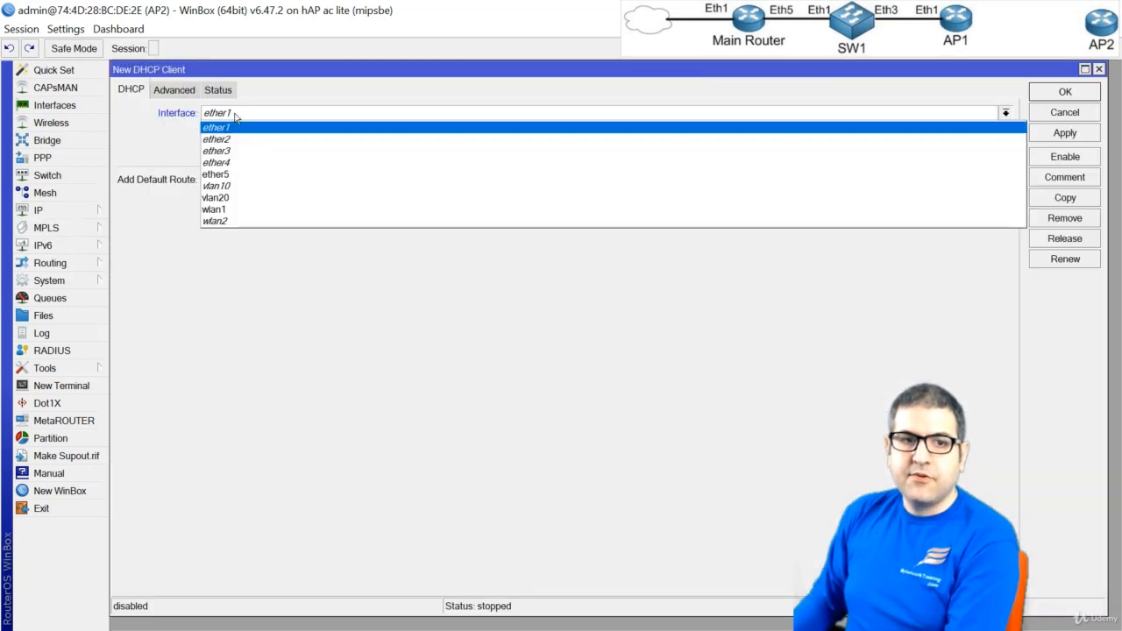
click(259, 199)
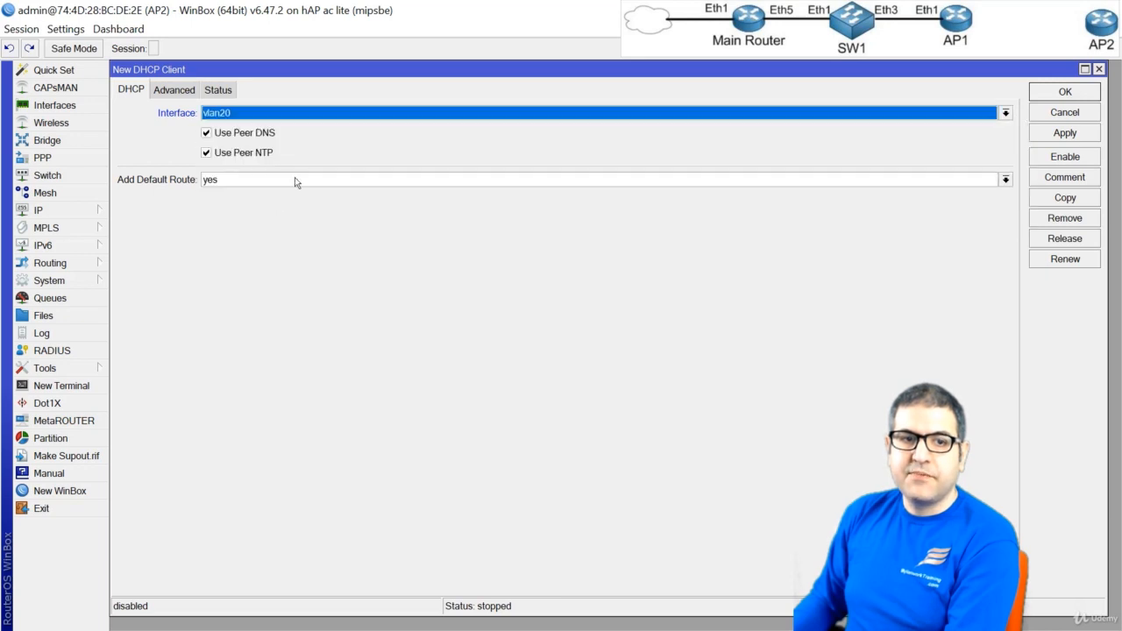
click(1059, 94)
click(211, 190)
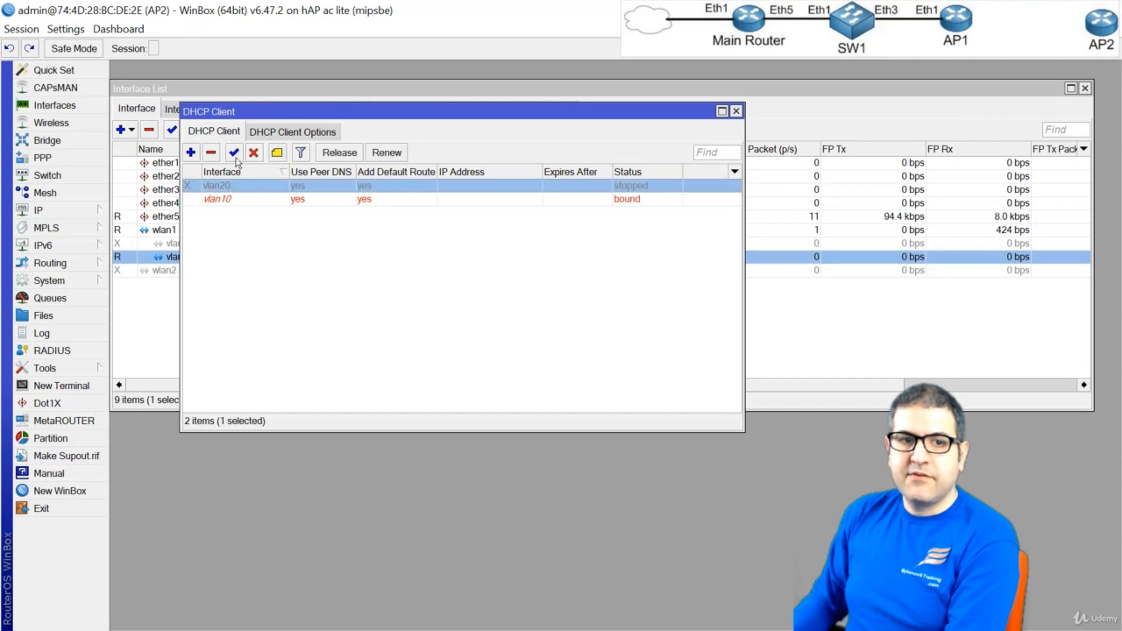
click(233, 152)
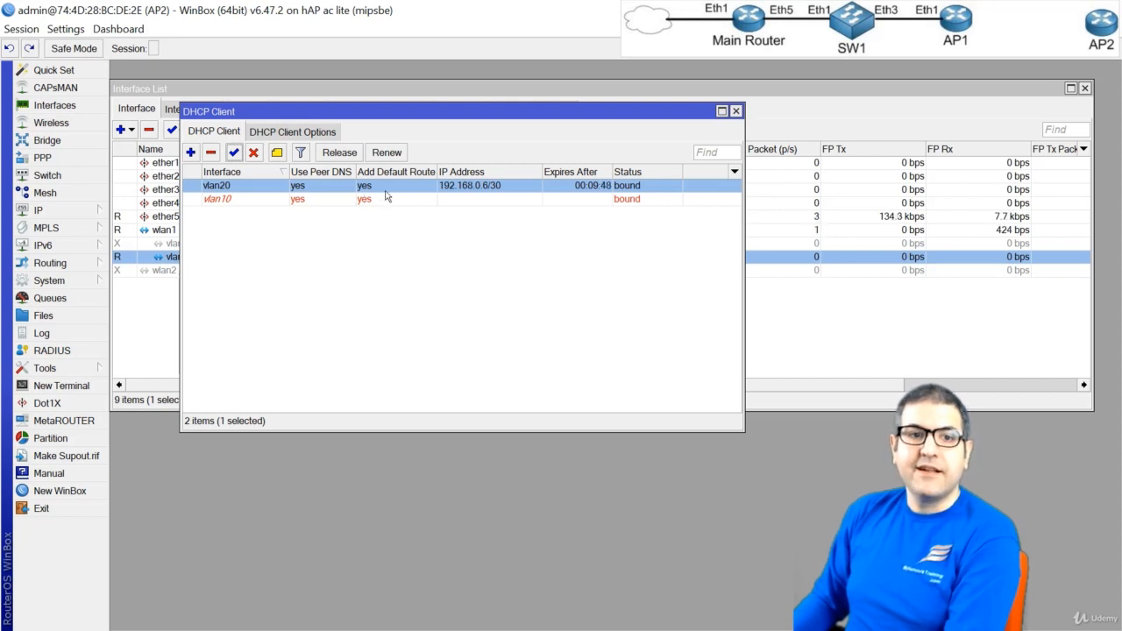
Test internet access over VLAN20 by pinging google.com from a new terminal, and close the terminal
click(35, 393)
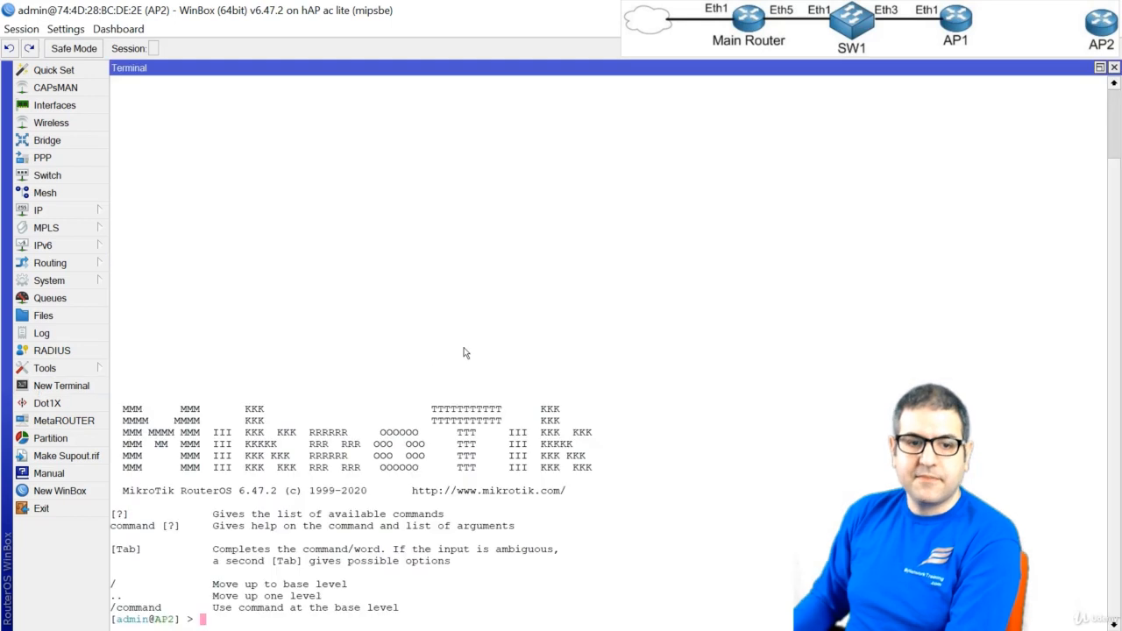
text(ping )
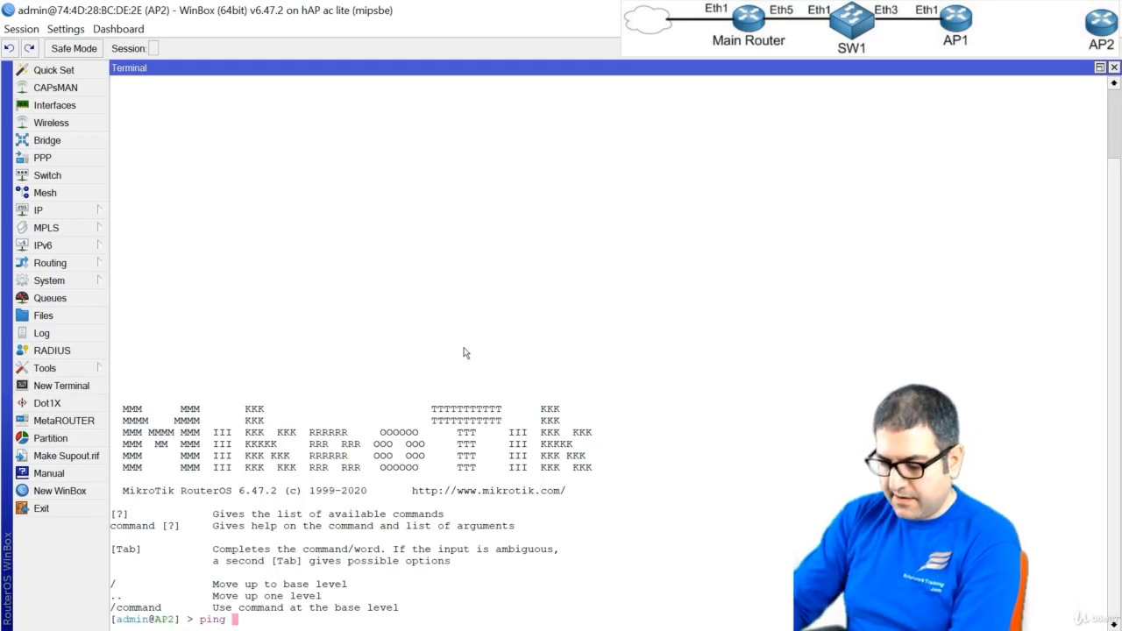
text(google.com)
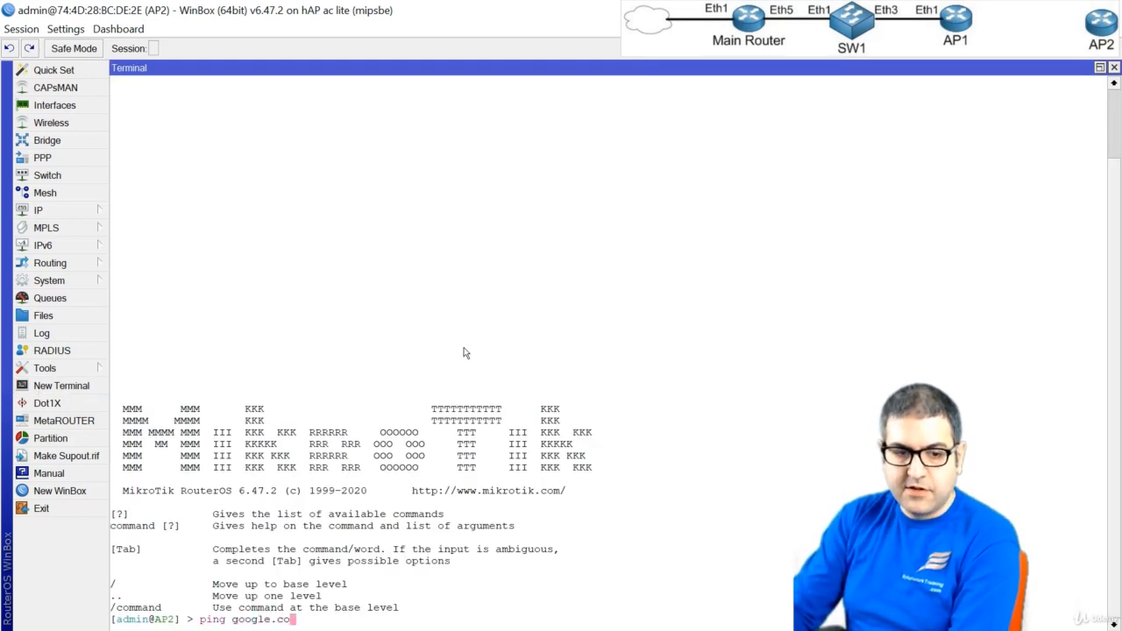
key(Return)
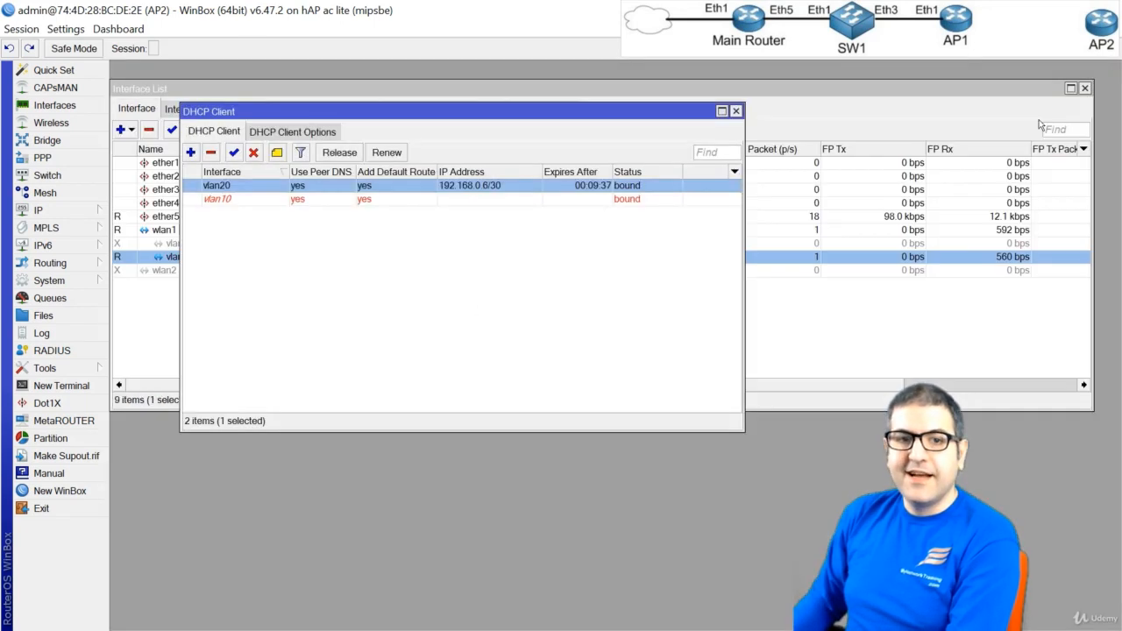
click(1114, 67)
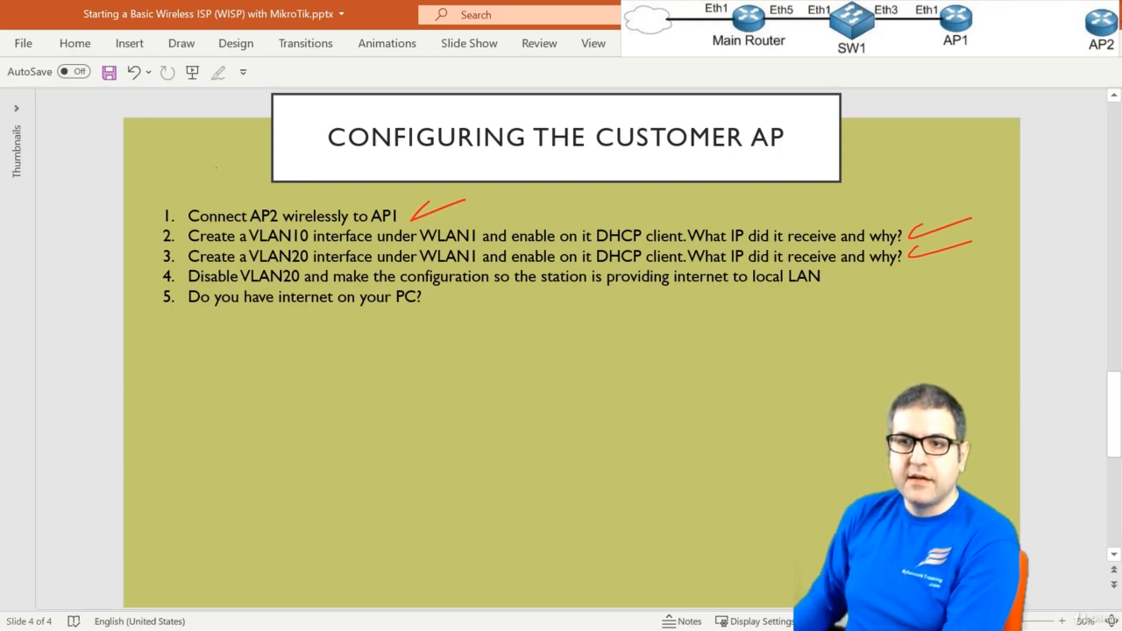
Back in WinBox, disable the vlan20 interface and re-enable vlan10, then close the interface list and select the vlan10 DHCP client
key(alt+Tab)
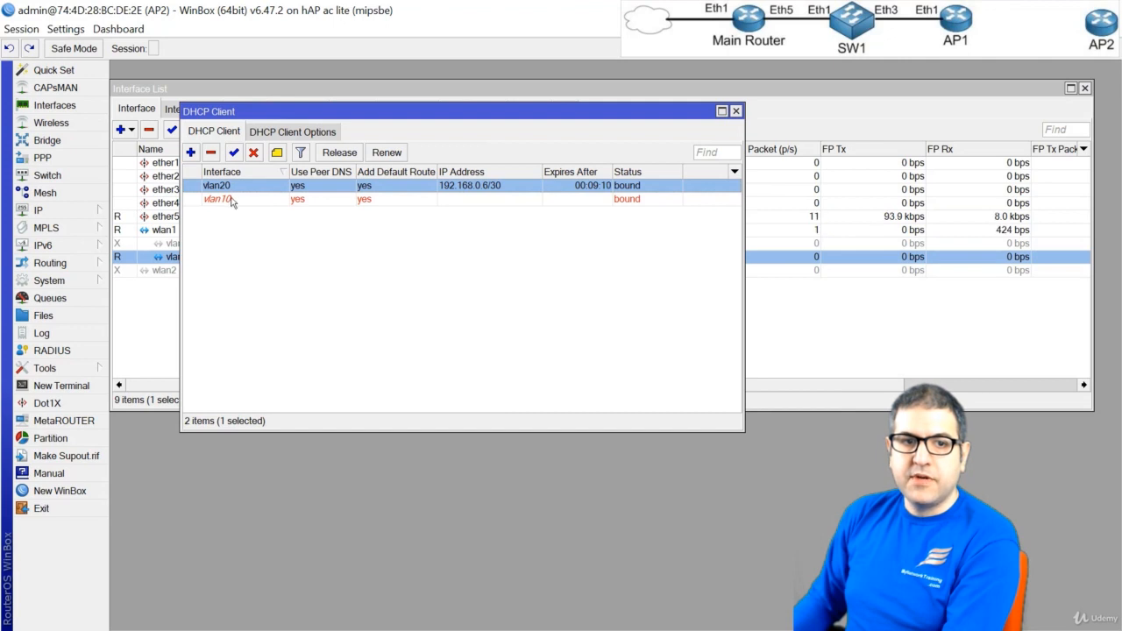
click(160, 258)
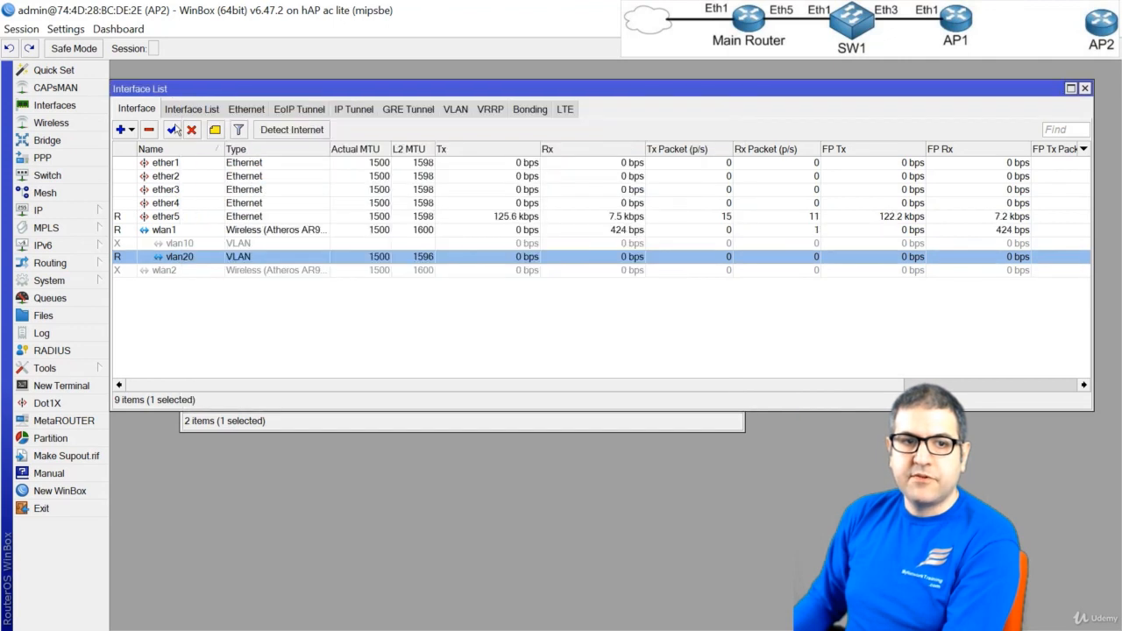
click(193, 243)
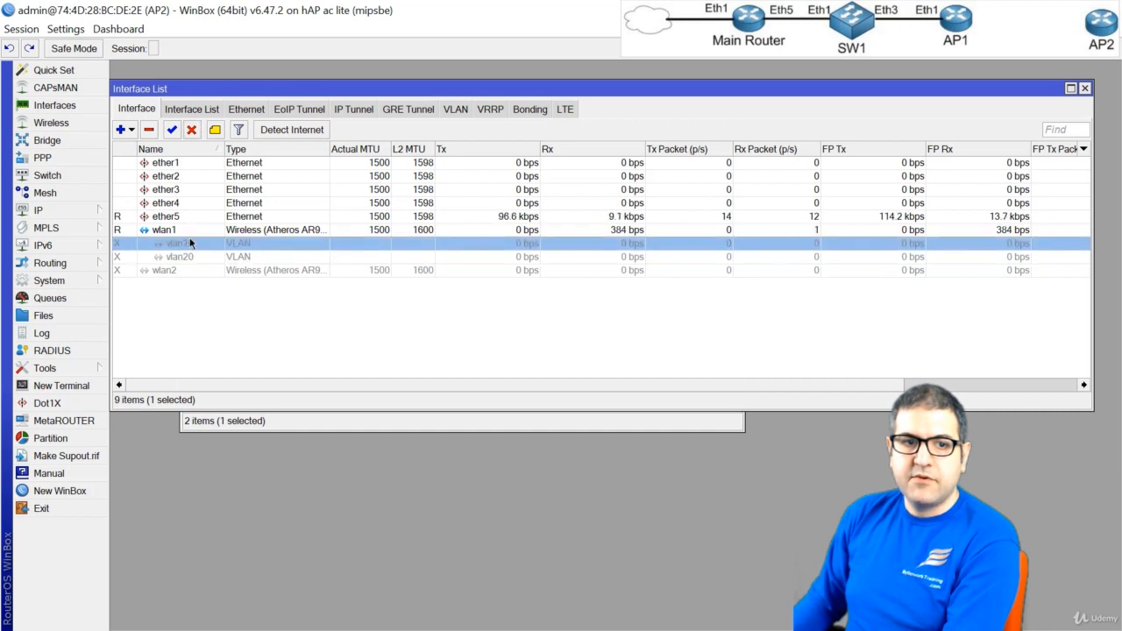
click(173, 130)
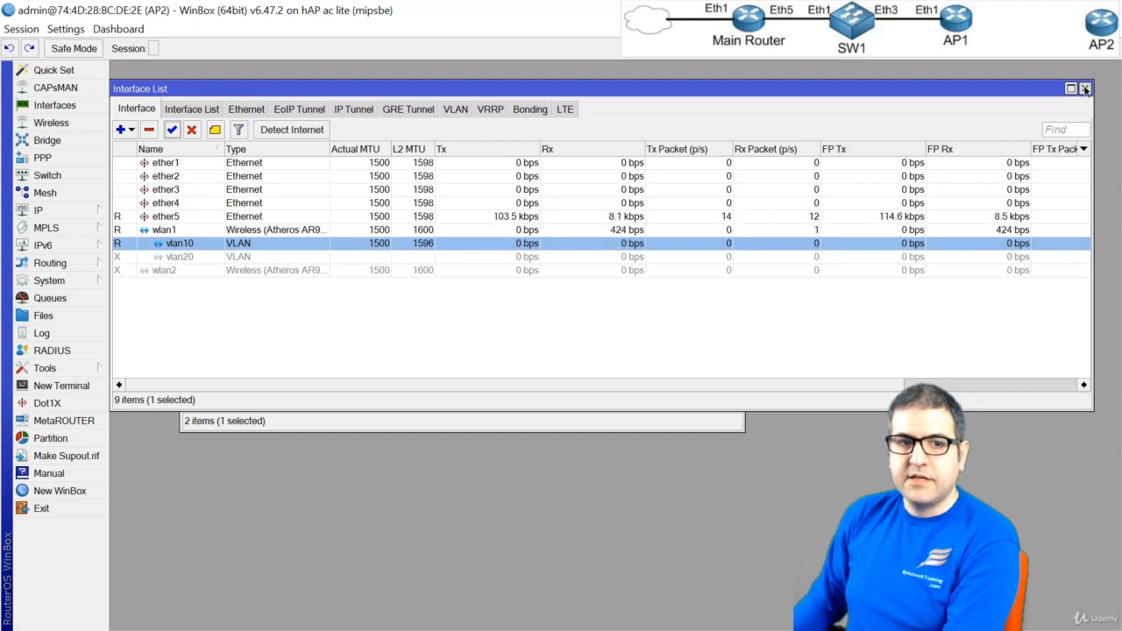
click(1085, 88)
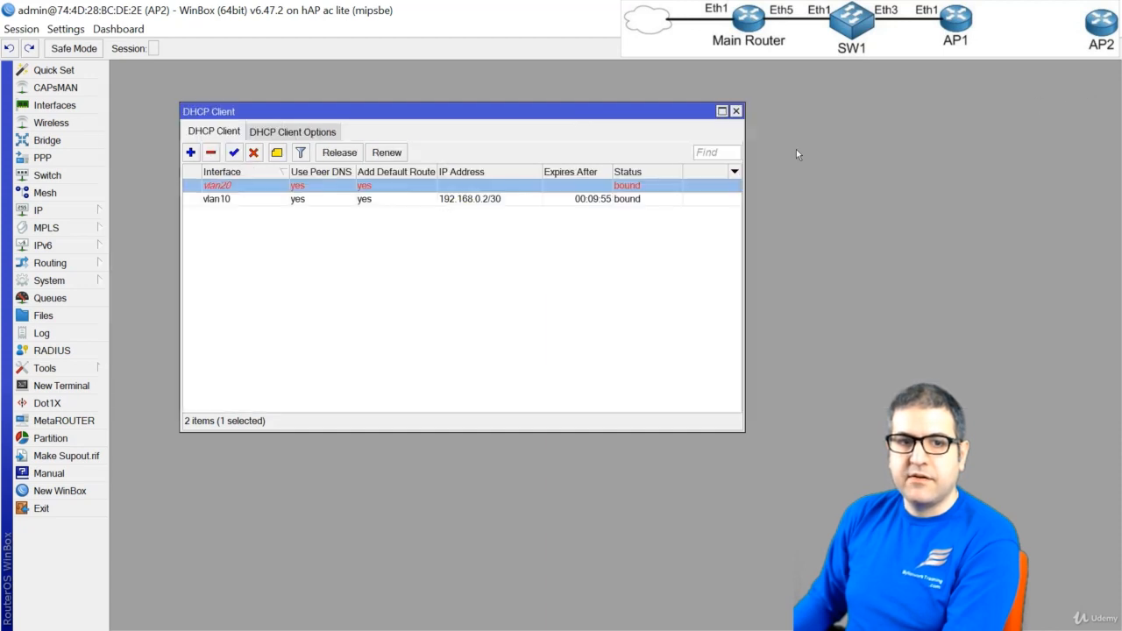
click(299, 199)
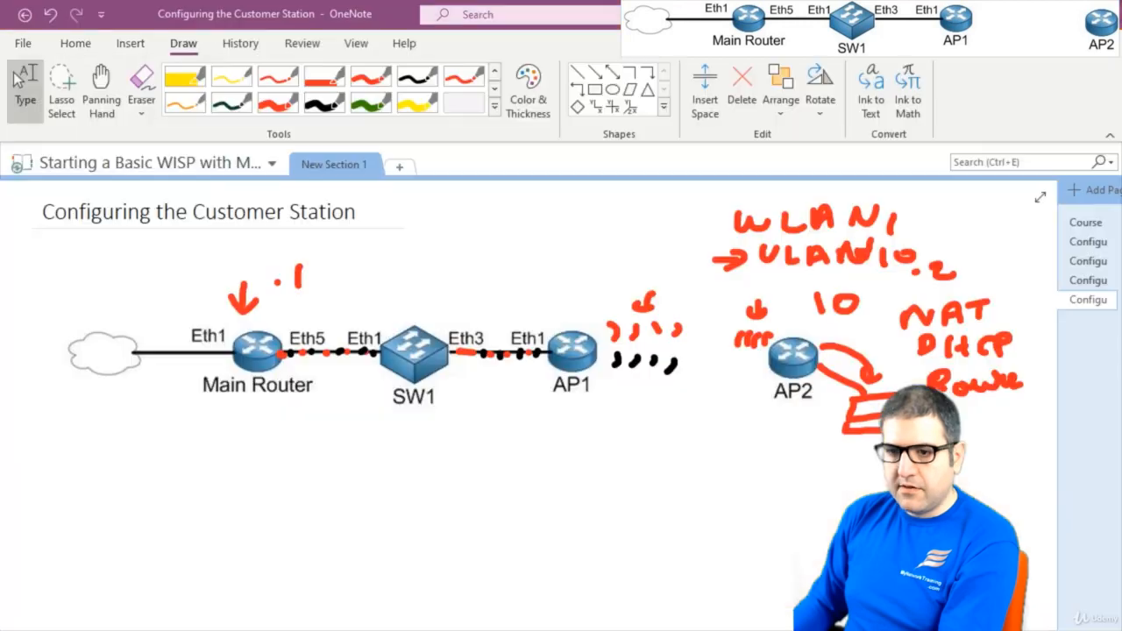
In OneNote, write a 5 in black ink beside AP2 at its LAN-side link, and leave the pen
click(314, 107)
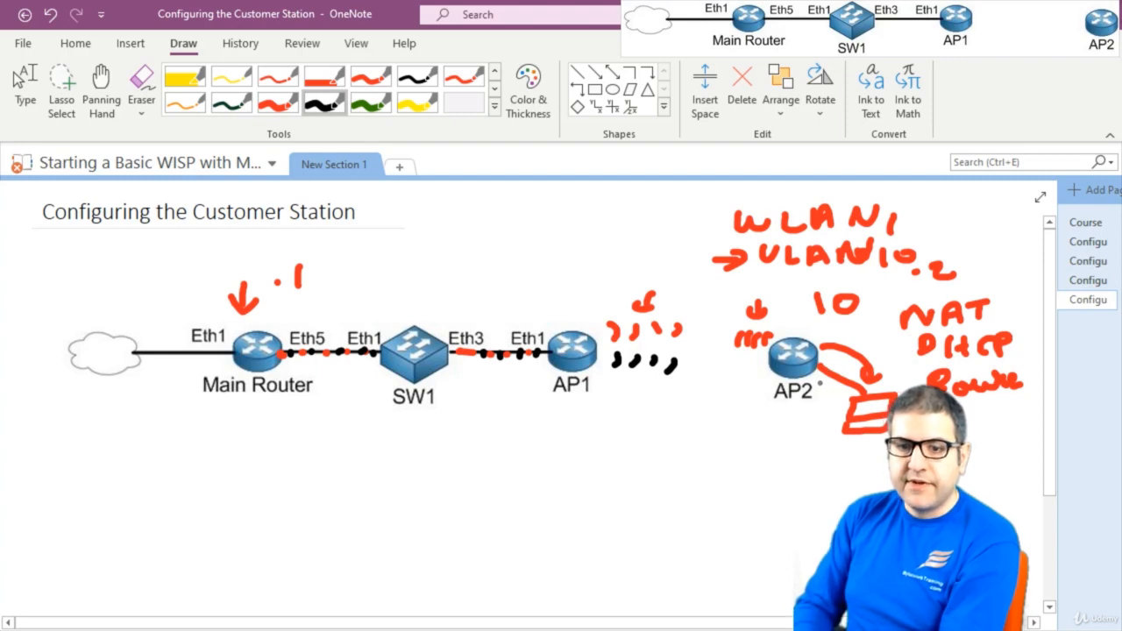
drag(822, 382, 813, 394)
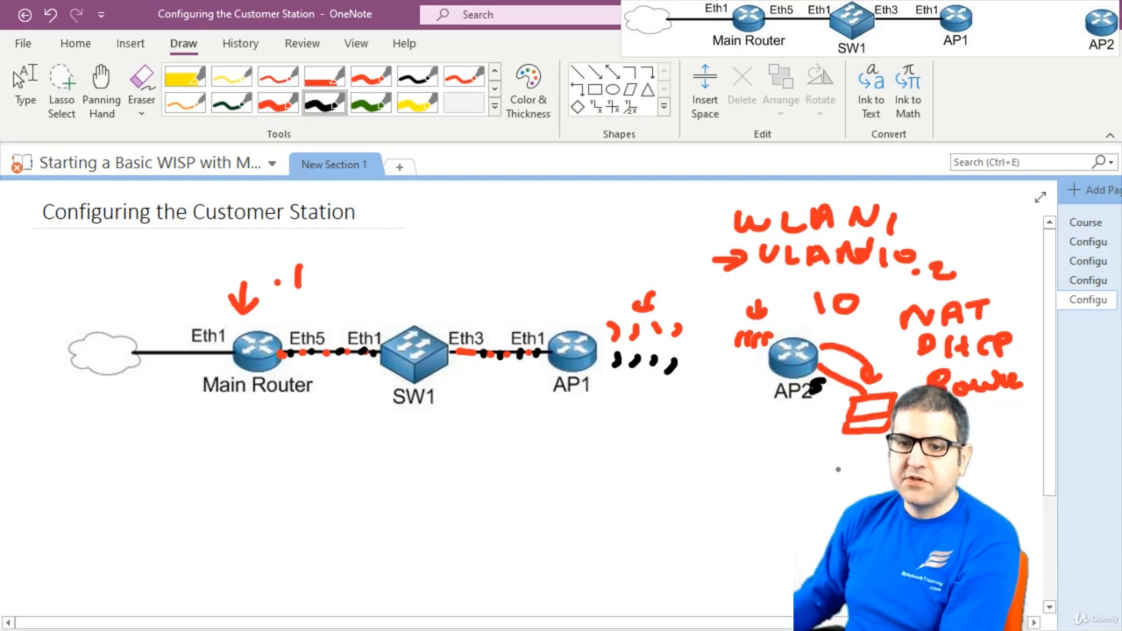
click(21, 86)
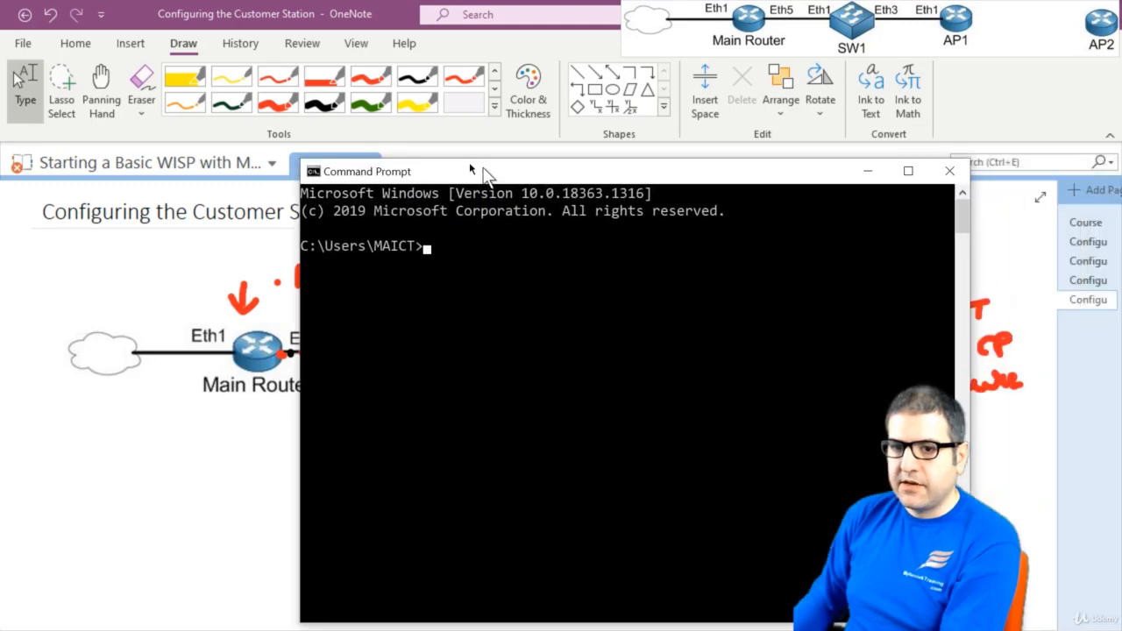
Test internet access from the PC by pinging 8.8.8.8 in Command Prompt, and close the window
drag(469, 162, 356, 82)
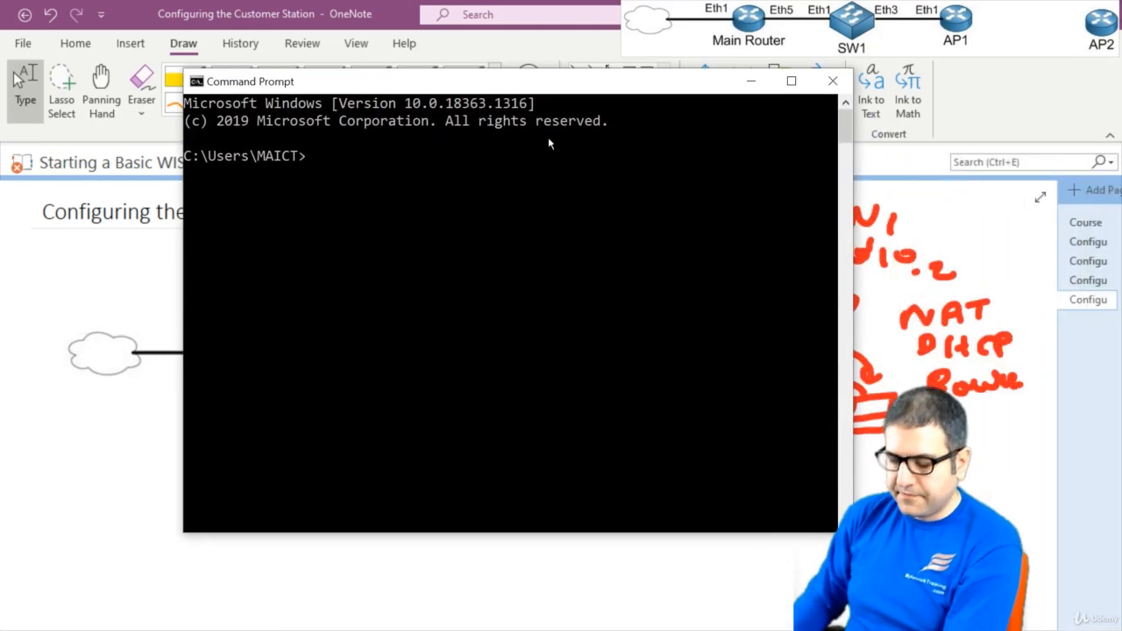
text(ping )
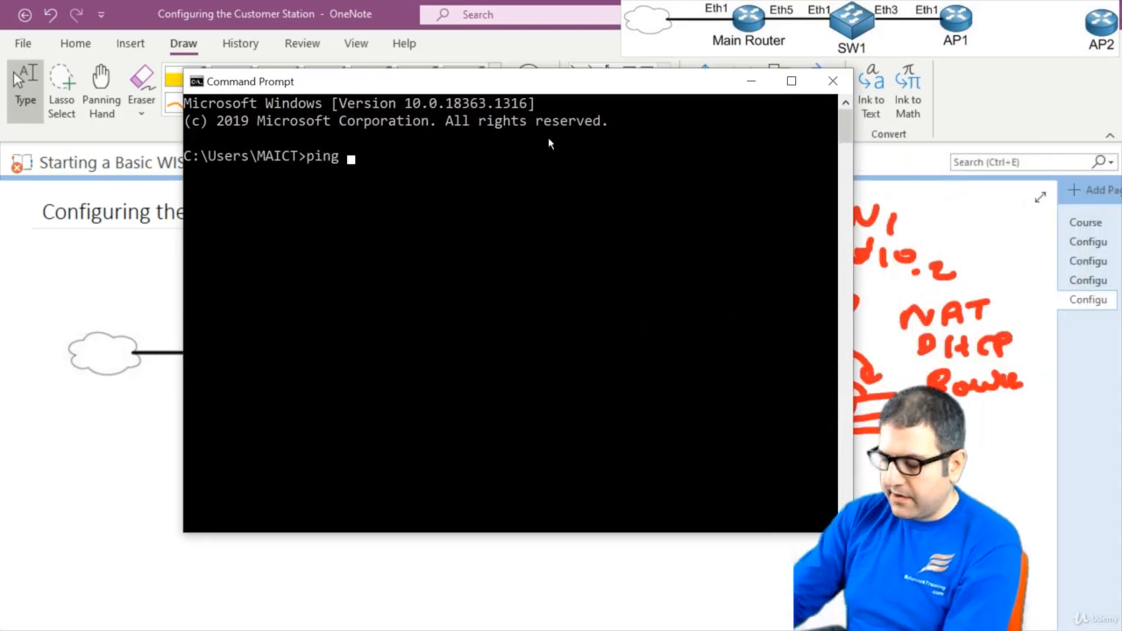
text(8.8.8.8.)
key(Return)
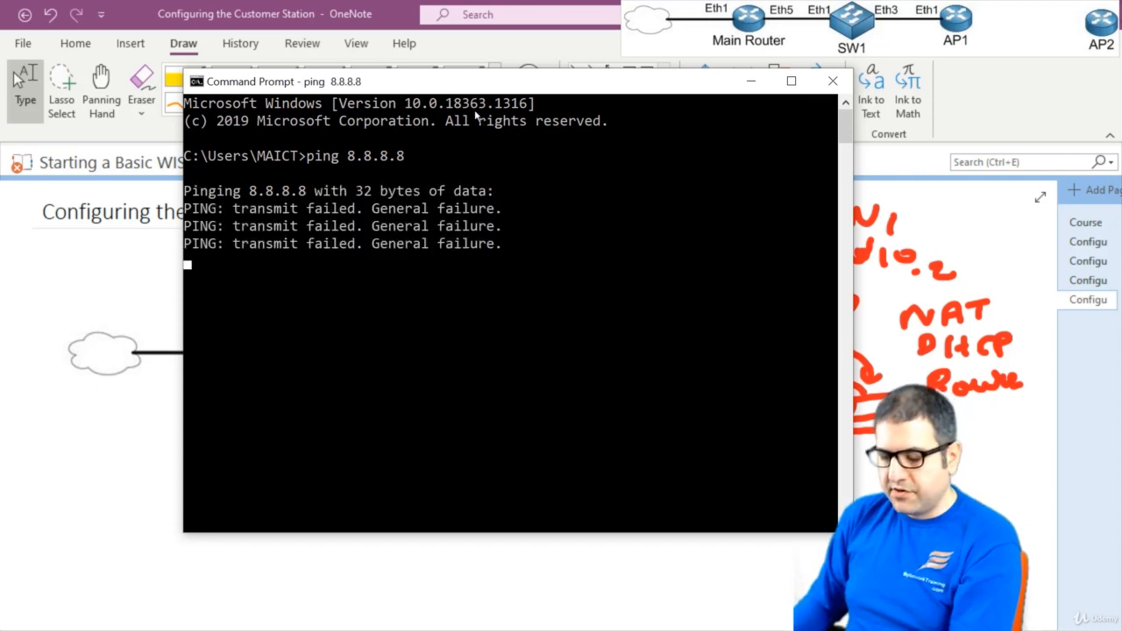
key(Return)
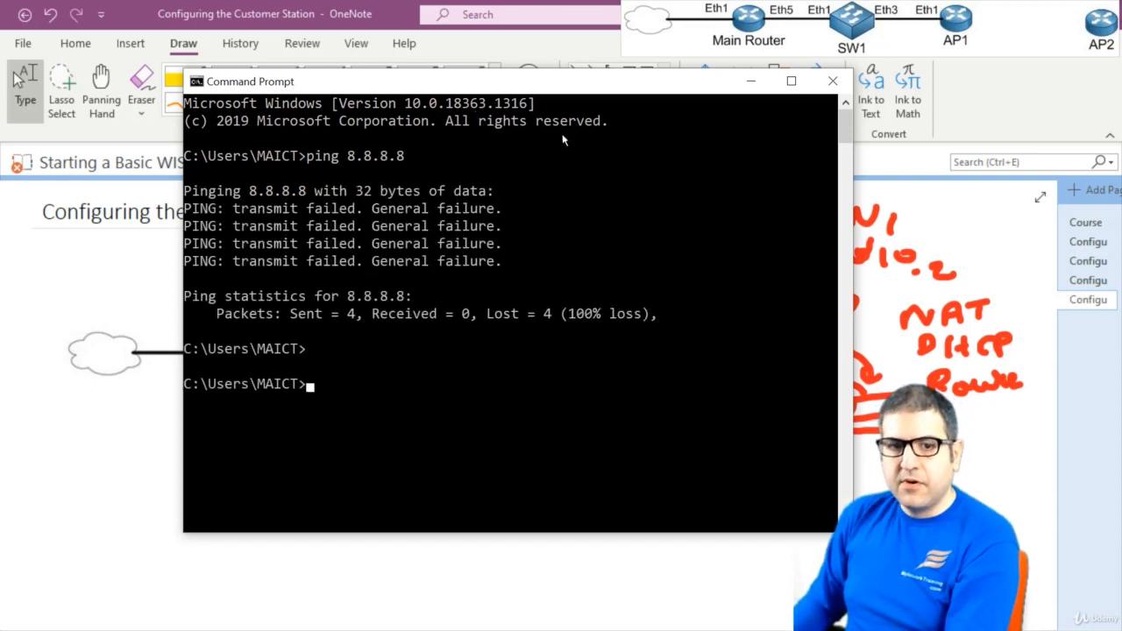
click(833, 81)
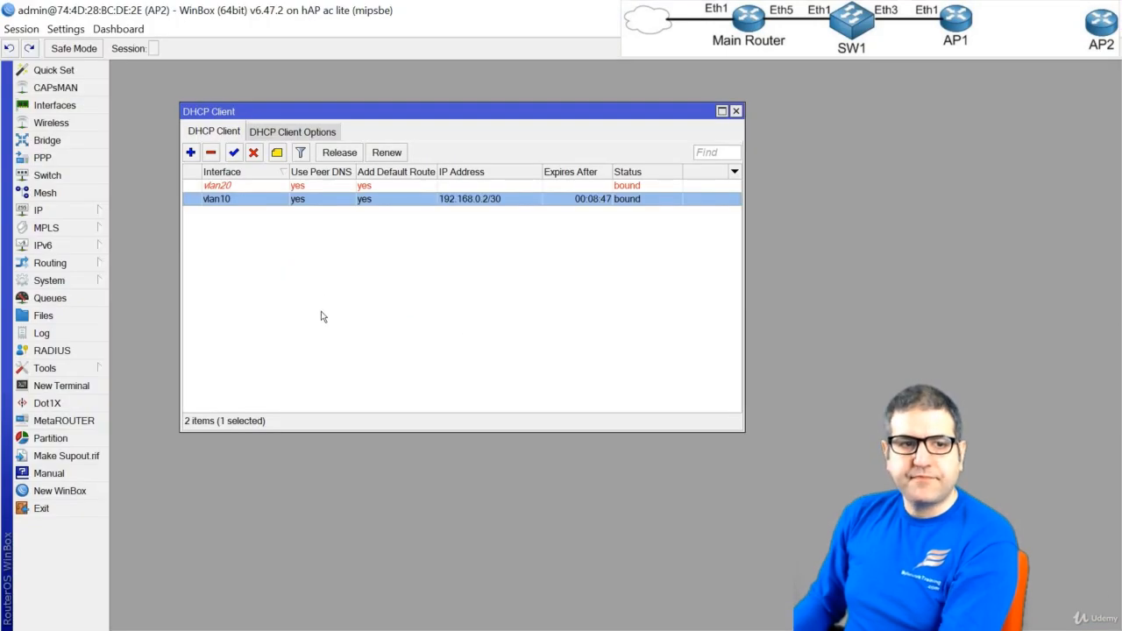
In WinBox, test AP2's own internet access by pinging 8.8.8.8 from a new terminal, then stop the ping and close the terminal
click(53, 390)
text(pin)
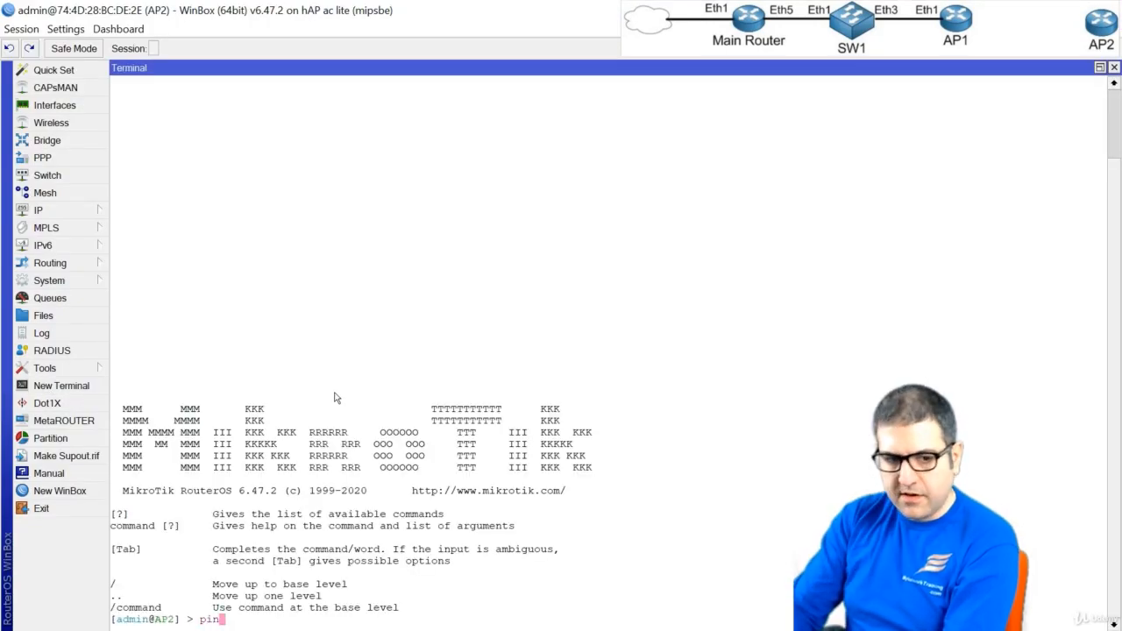
text(g 8.8.8)
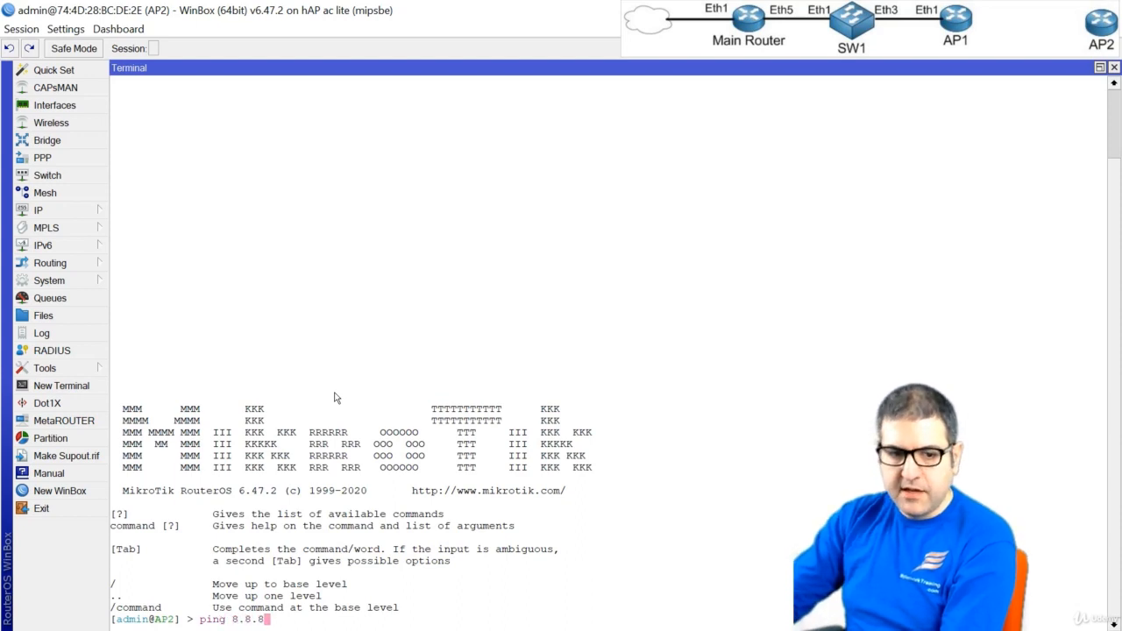
text(.8)
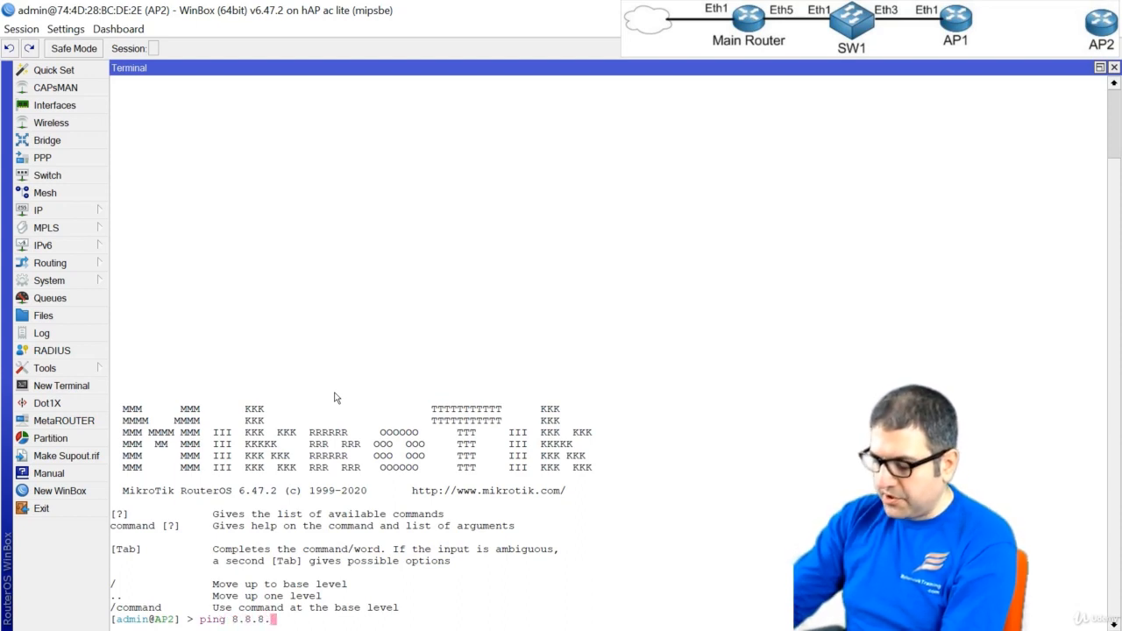
key(Return)
key(ctrl+c)
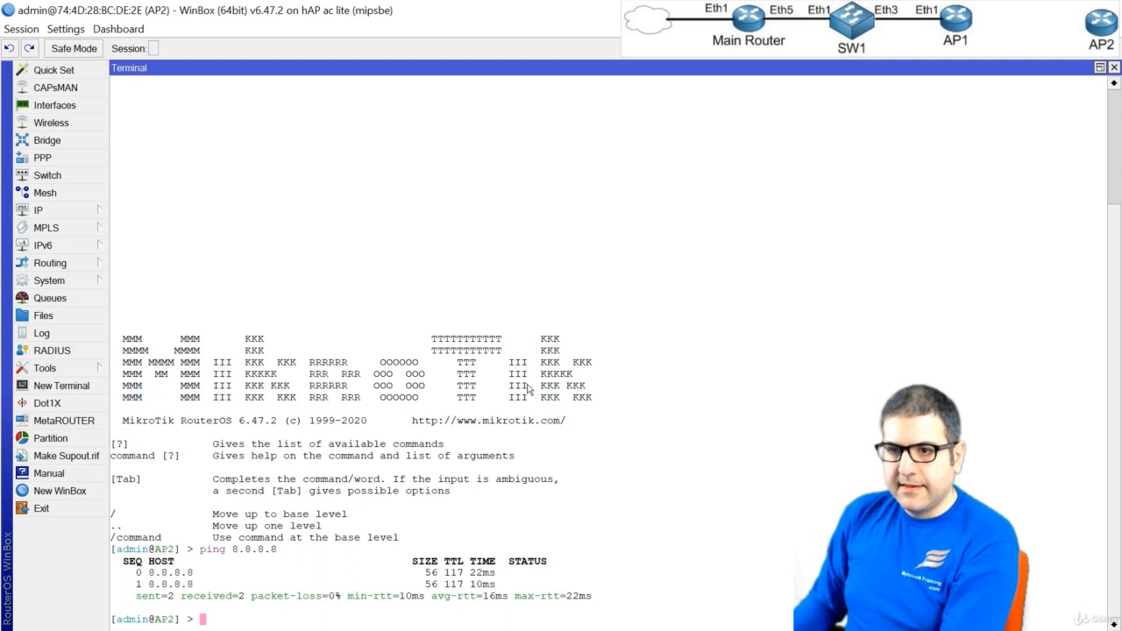
click(1115, 67)
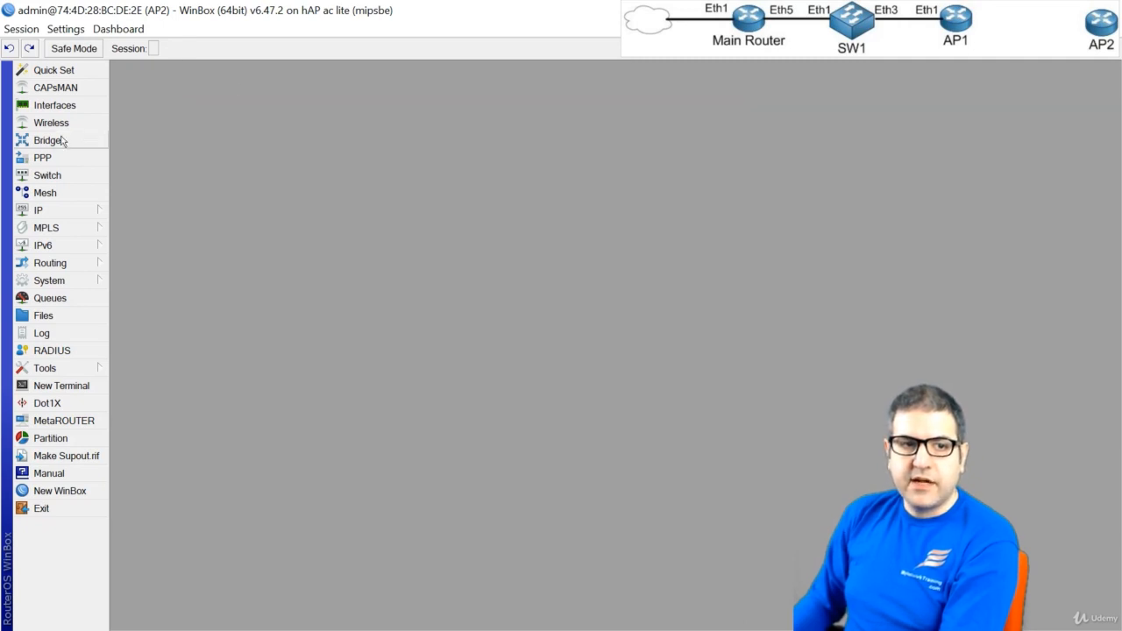
Create a bridge named bridge1 with default settings and add ether1 to it as a port
click(47, 140)
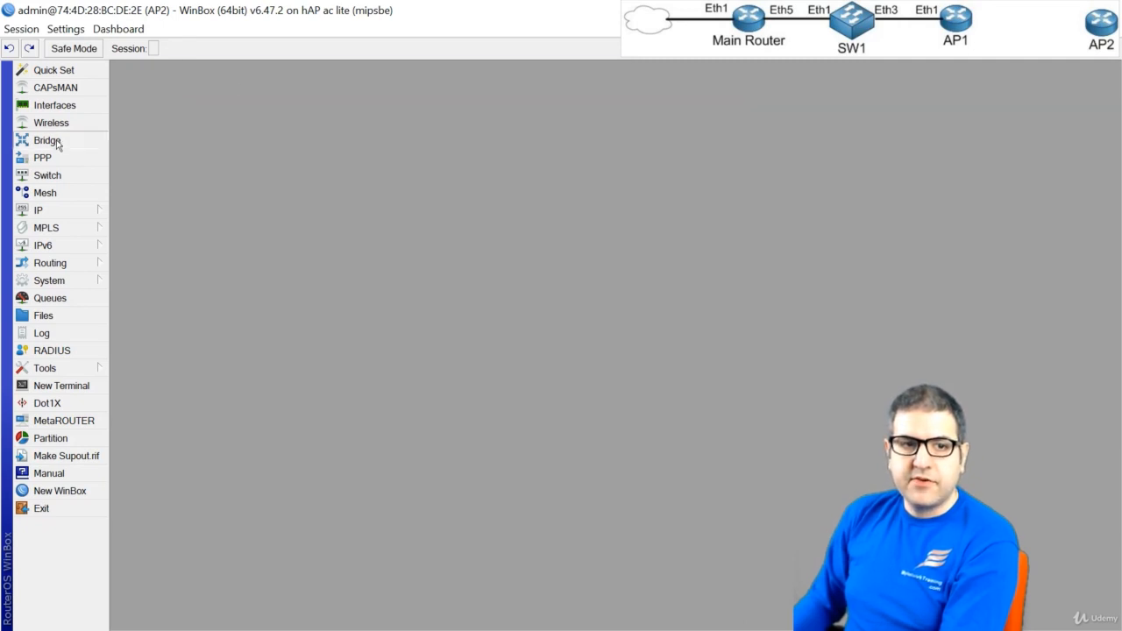
click(126, 109)
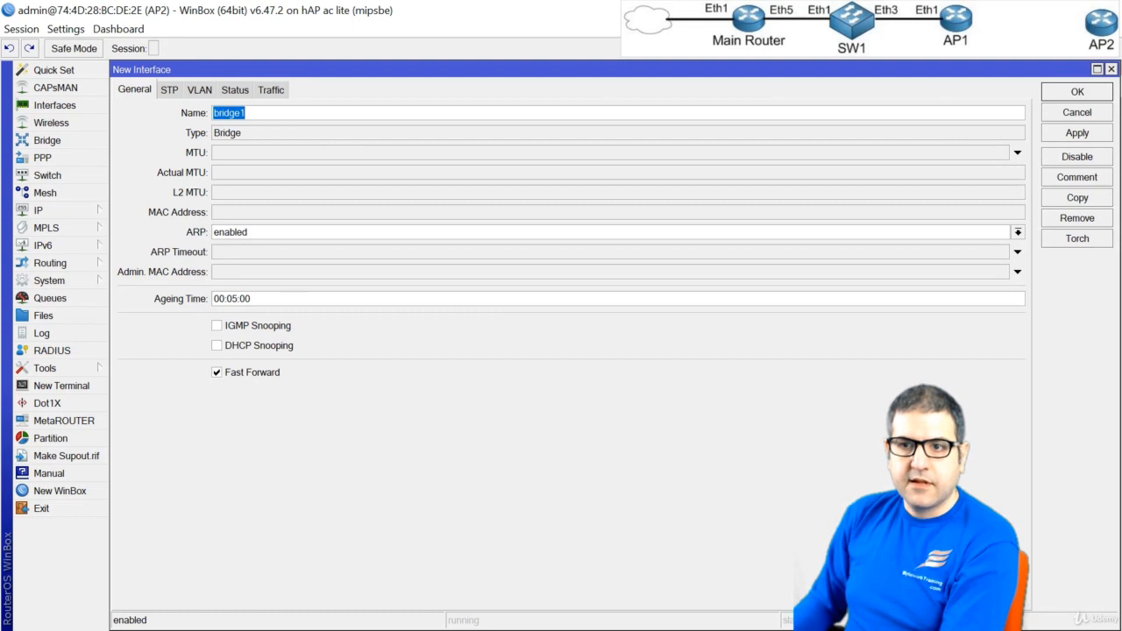
click(1071, 92)
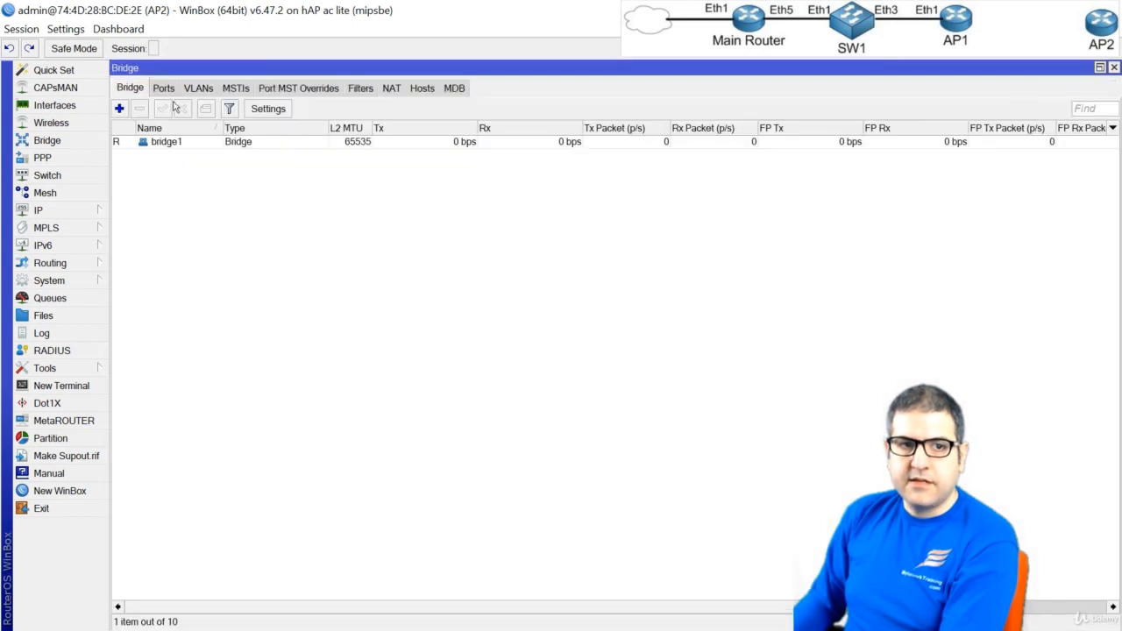
click(166, 89)
click(120, 109)
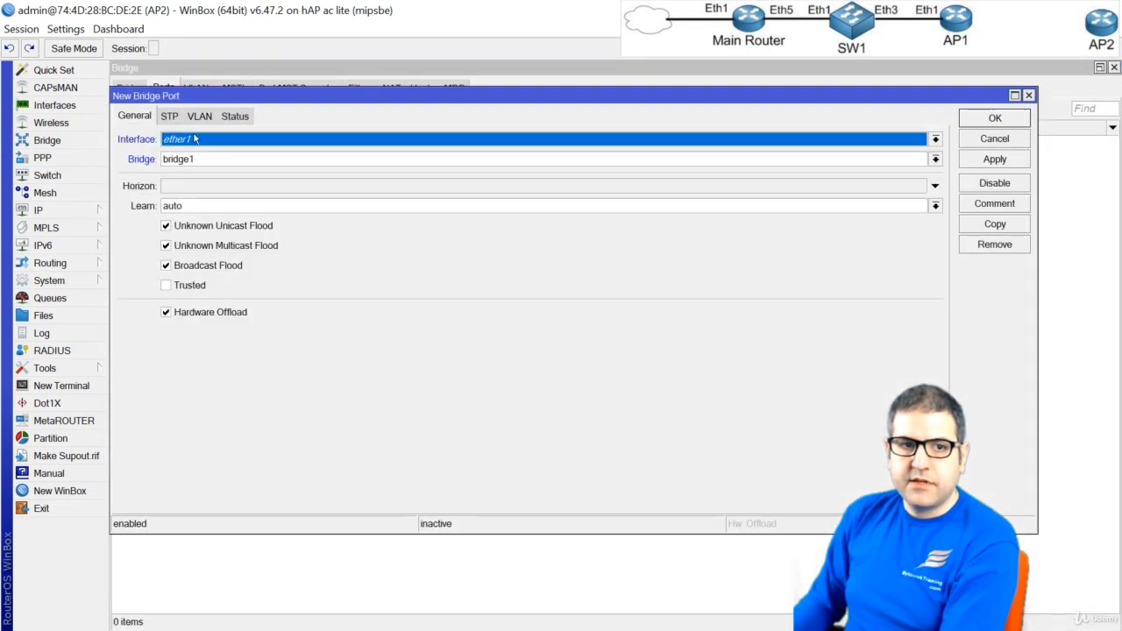
click(995, 118)
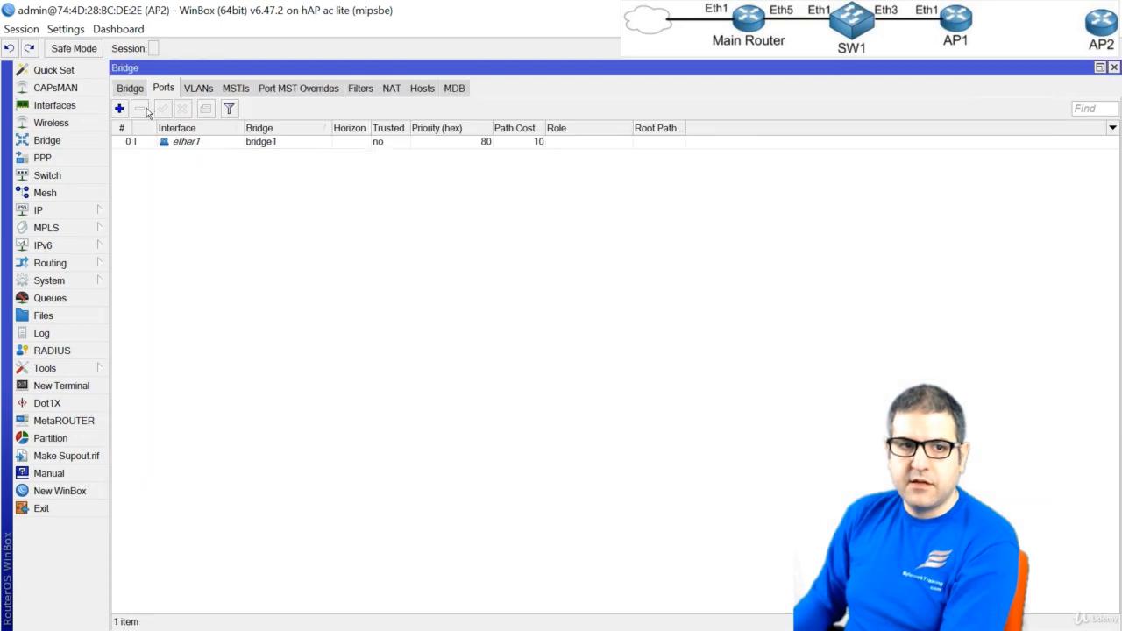
Add ether2 and ether3 as ports of bridge1
click(119, 109)
click(230, 139)
click(227, 187)
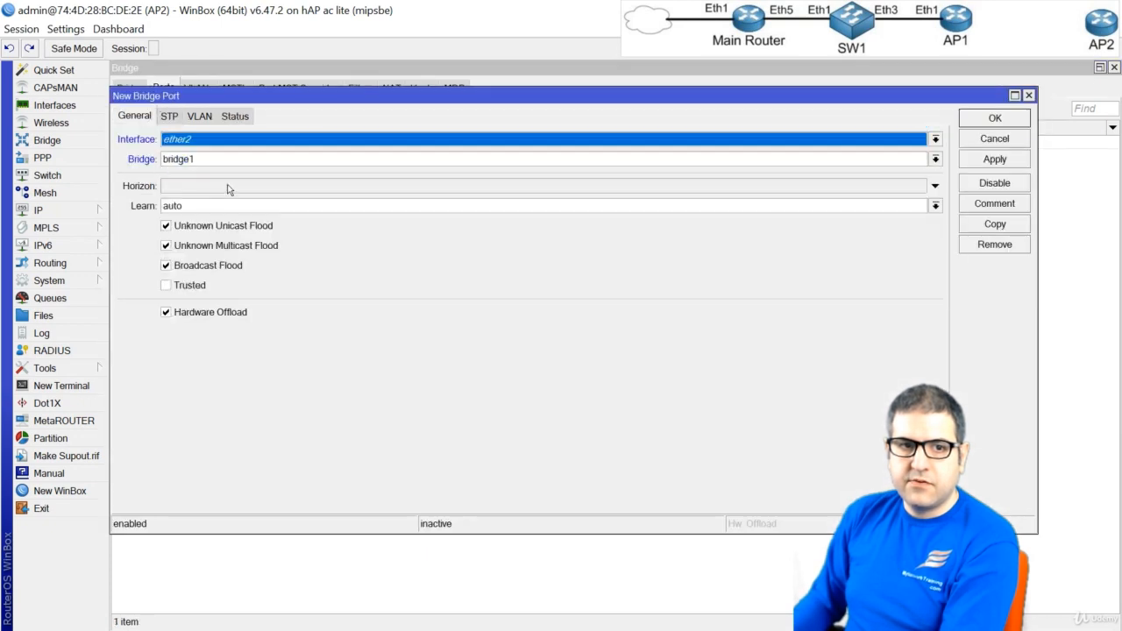
click(998, 117)
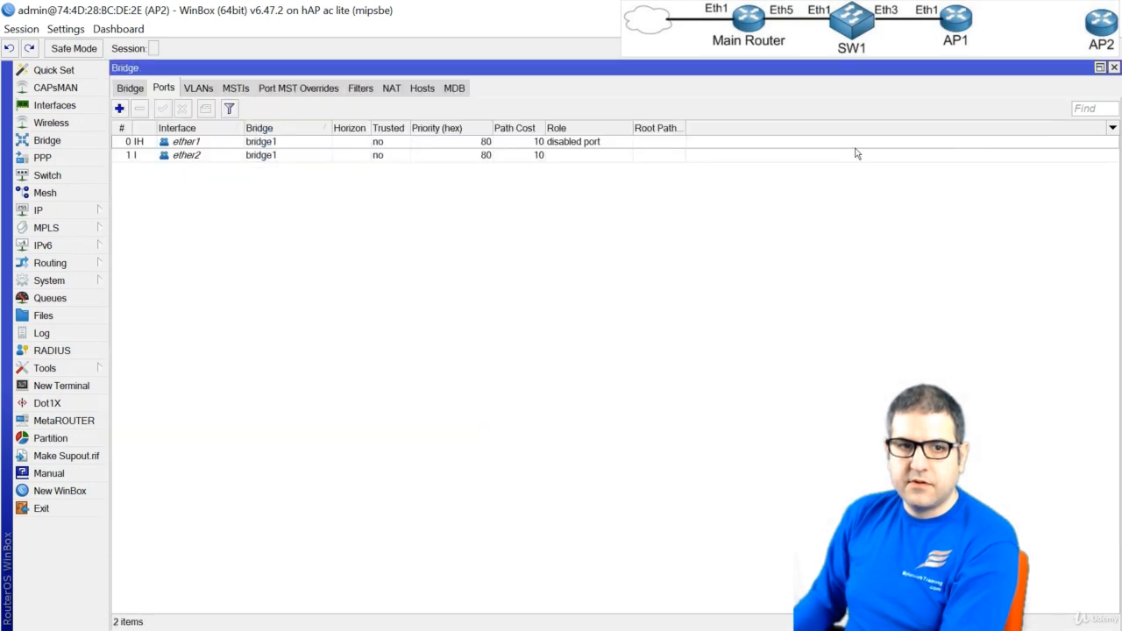
click(120, 109)
click(180, 141)
click(211, 201)
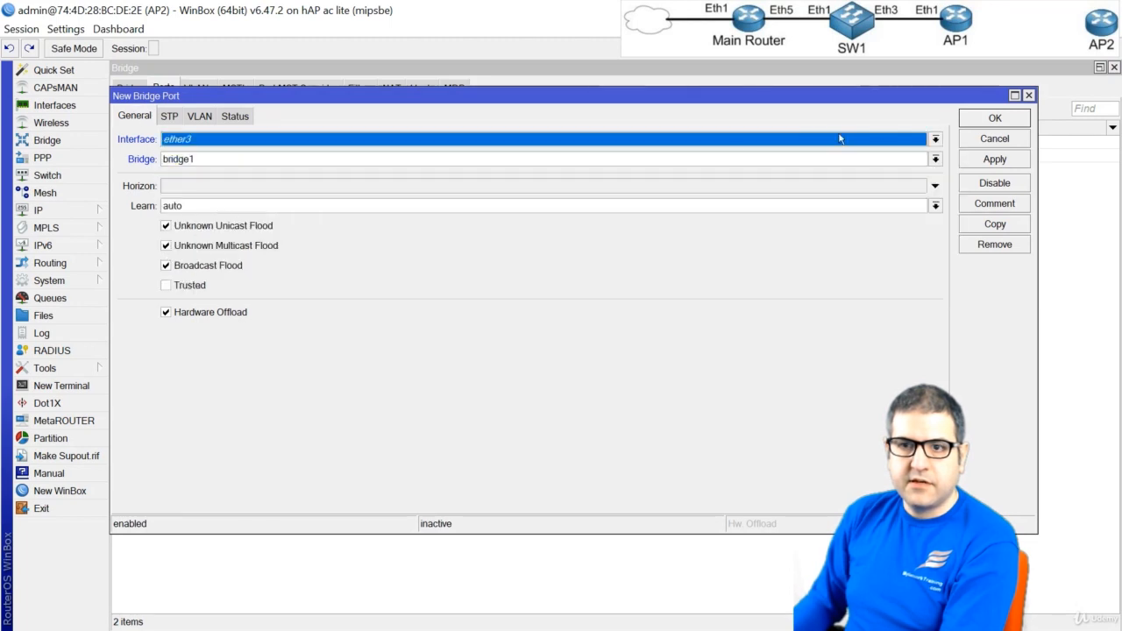
click(996, 118)
Add ether4 and ether5 as ports of bridge1, and close the bridge settings
click(119, 109)
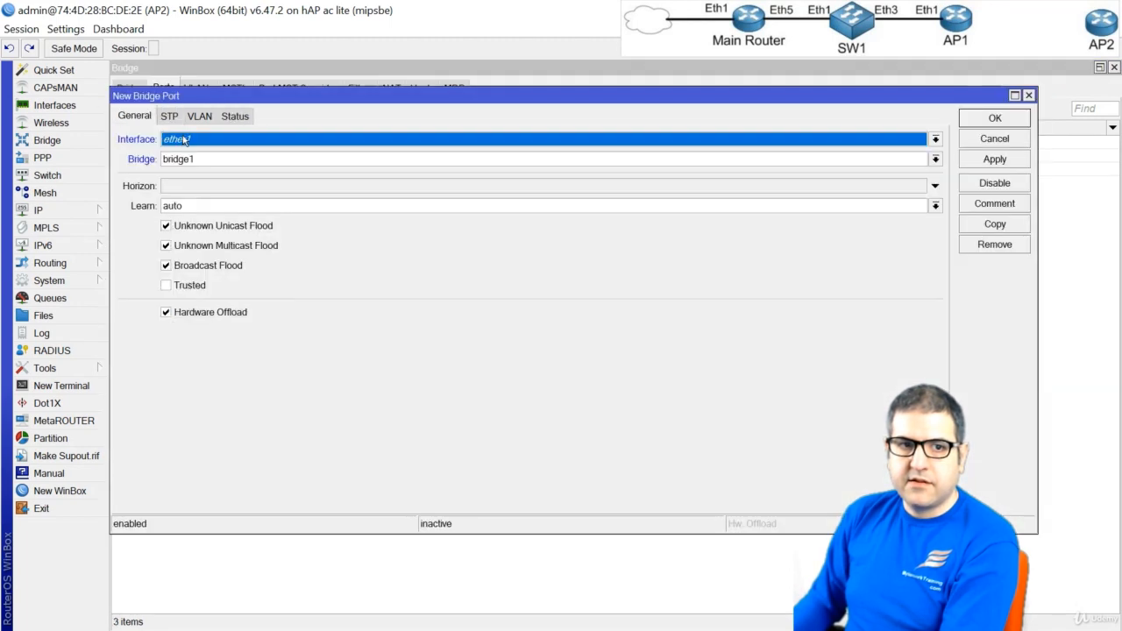
click(184, 140)
click(210, 212)
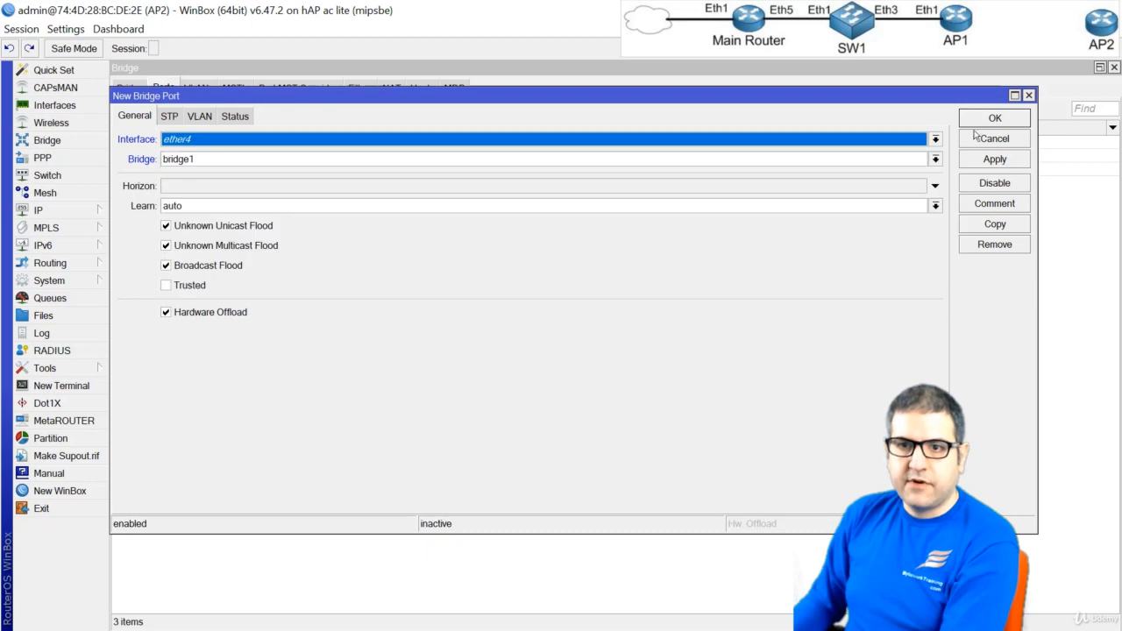
click(994, 119)
click(119, 108)
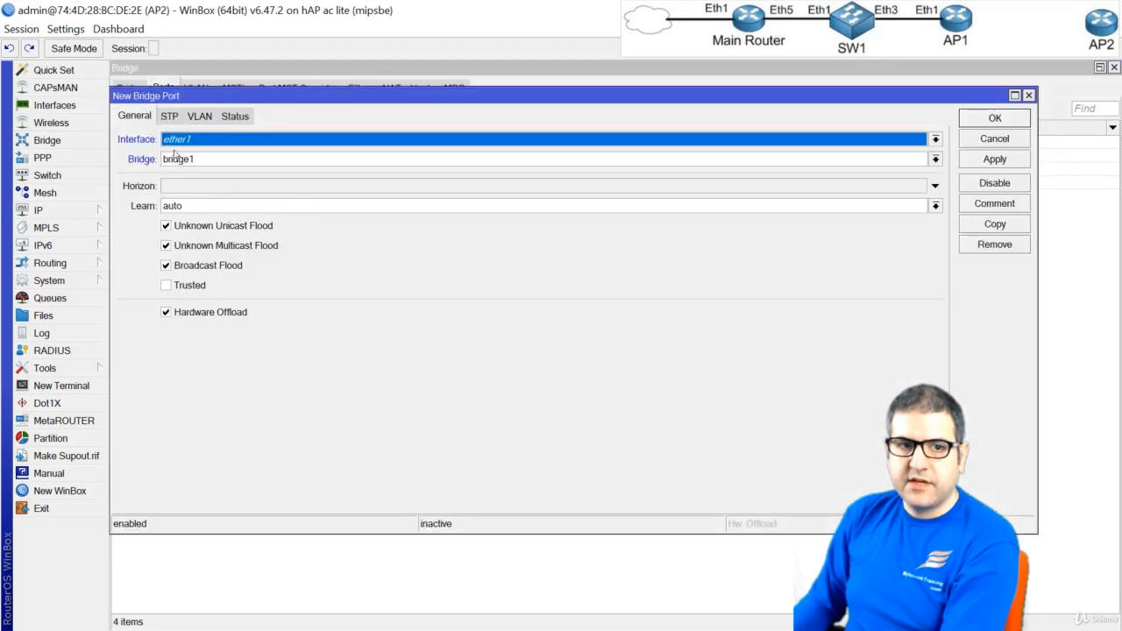
click(194, 140)
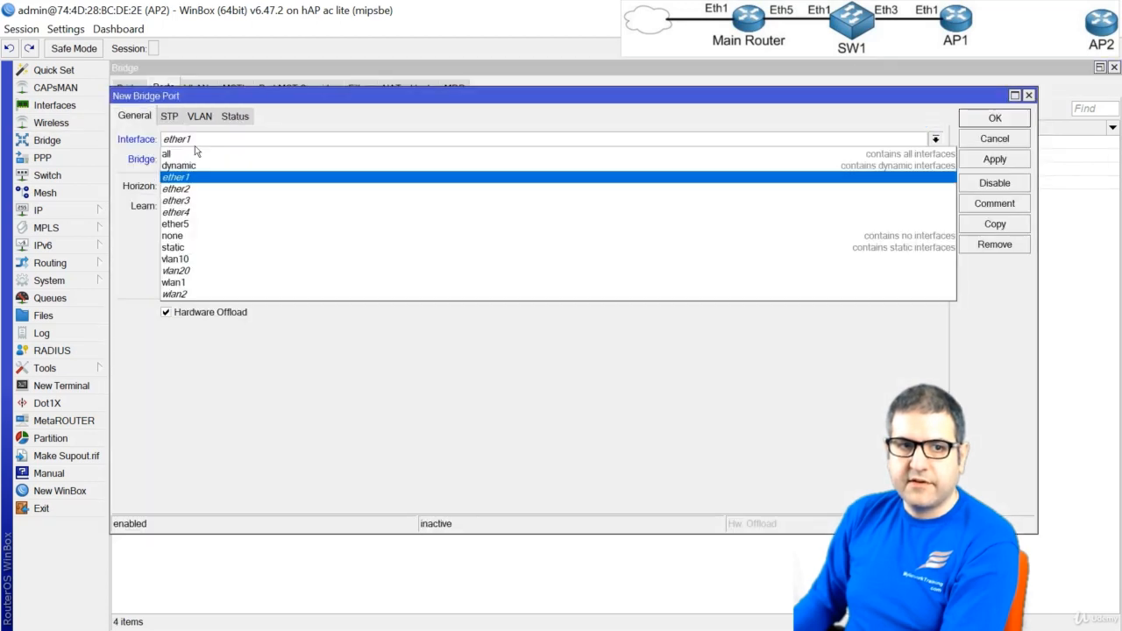
click(210, 221)
click(993, 120)
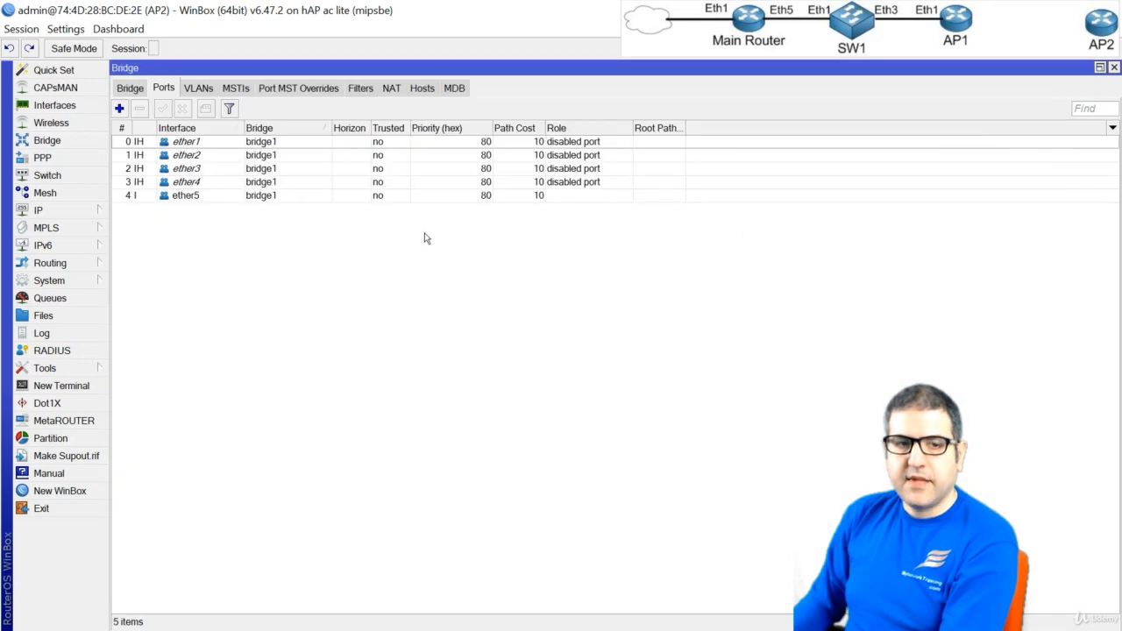
key(Escape)
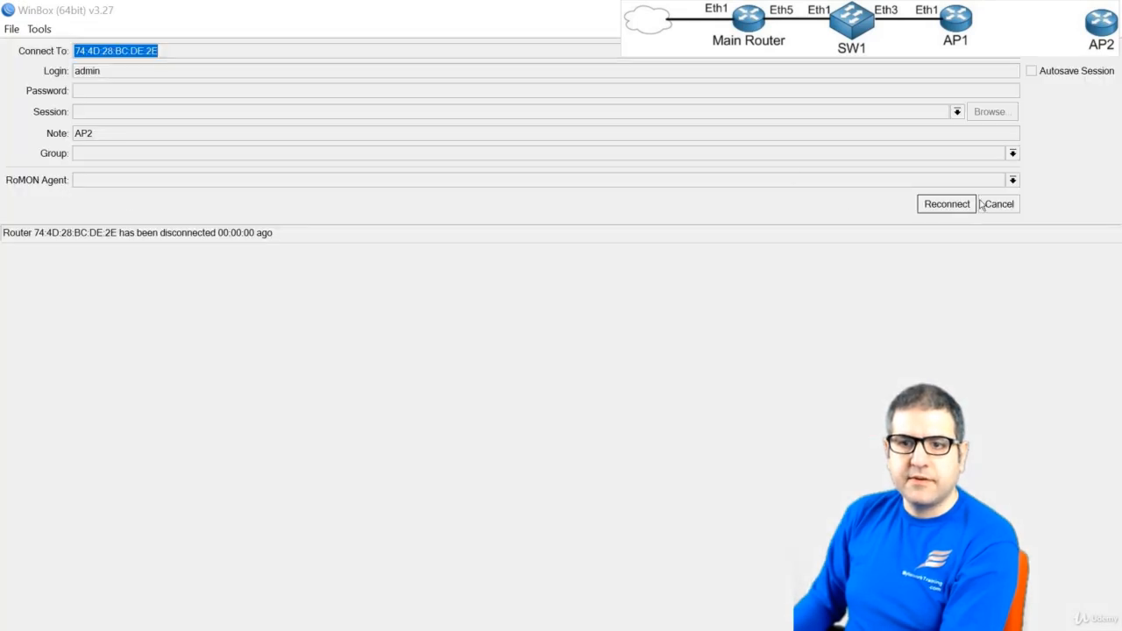
Reconnect to AP2 and assign the IP address 10.10.10.1/24 to bridge1, then select the new address entry
click(948, 205)
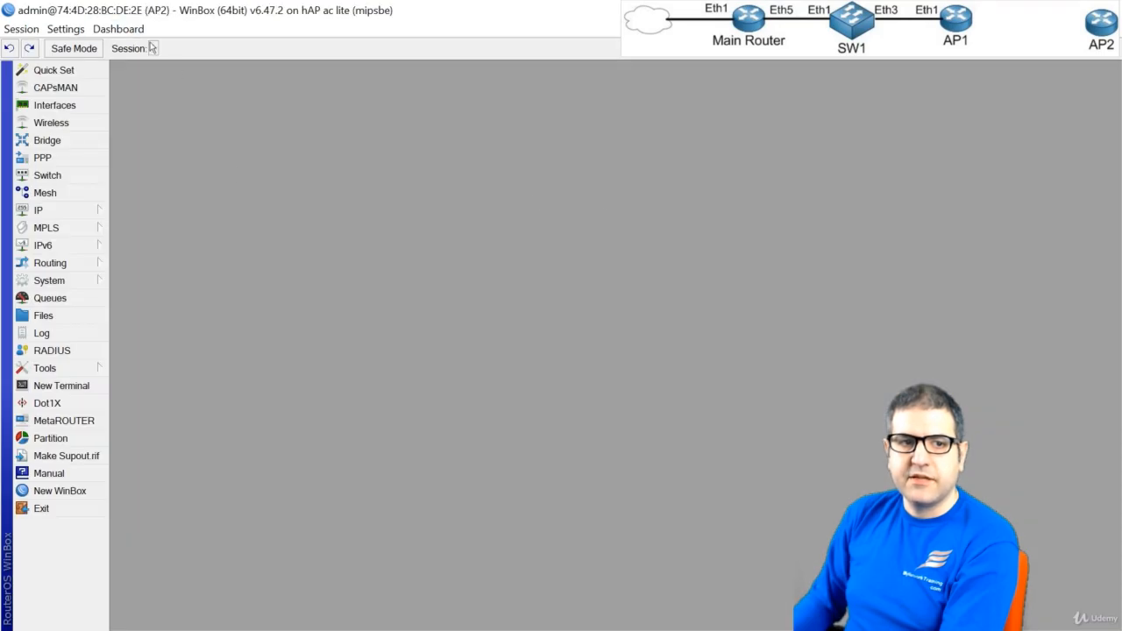
click(71, 213)
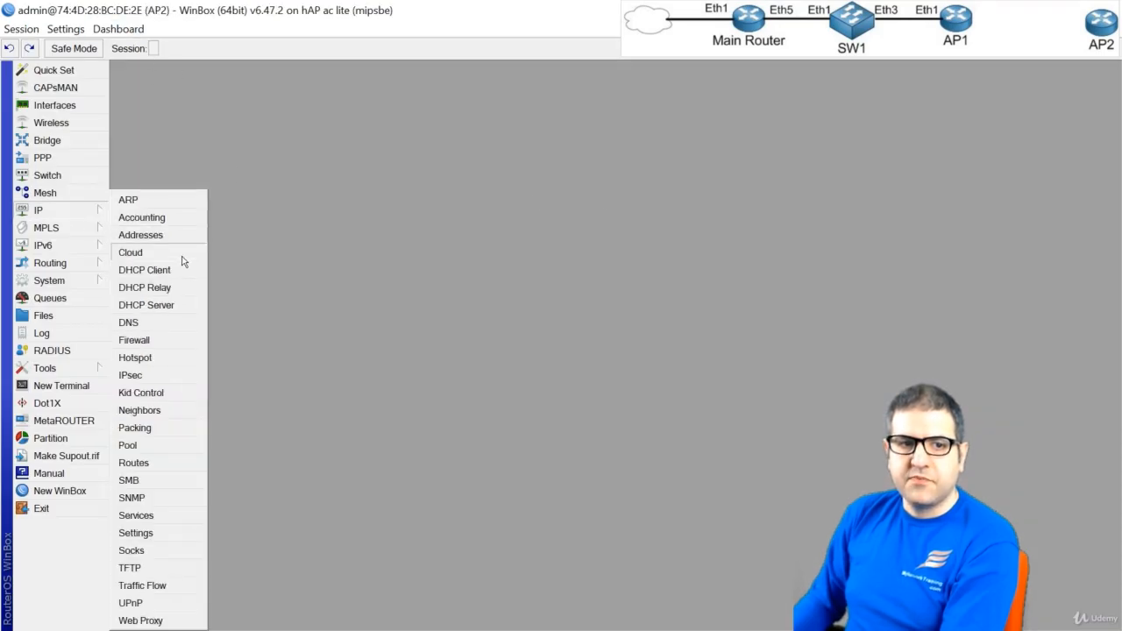
click(141, 235)
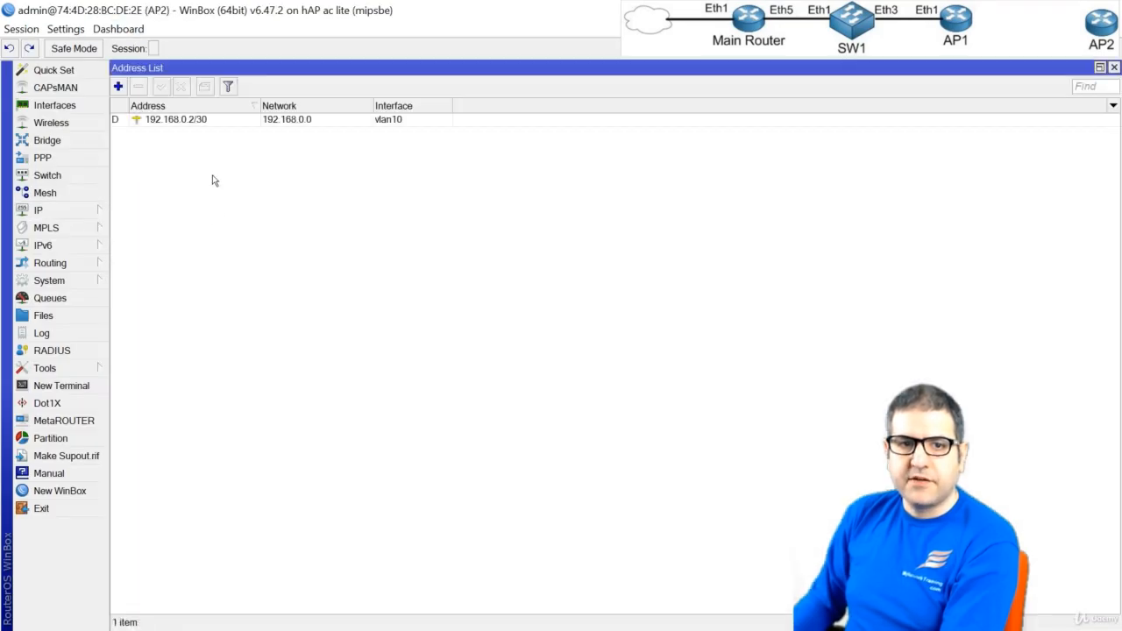
click(119, 86)
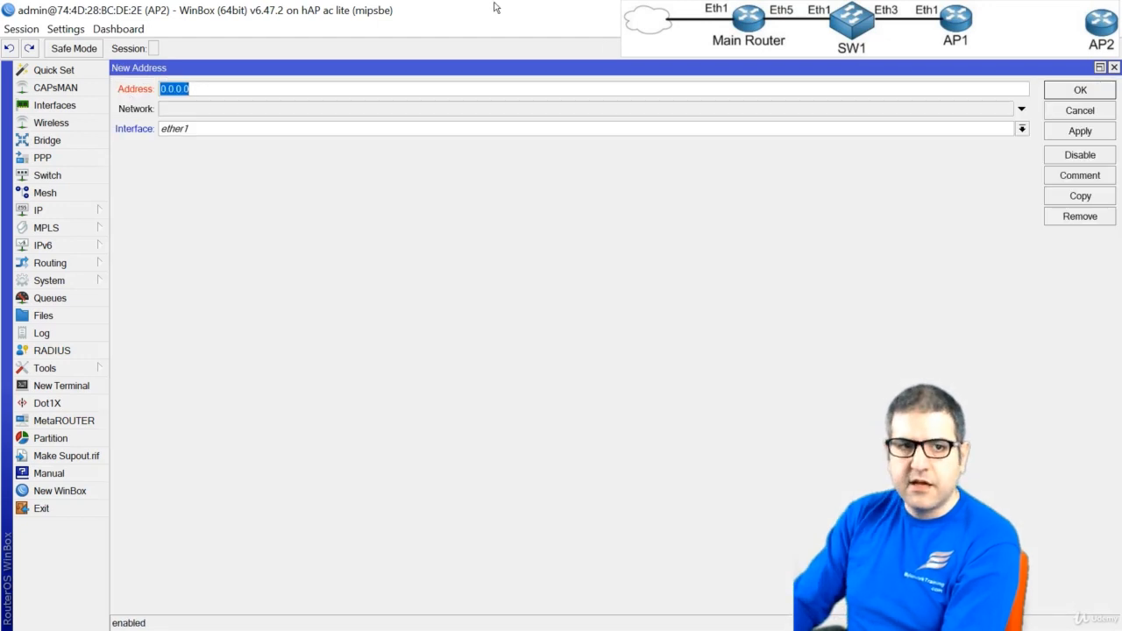
text(10.10.10.1/24)
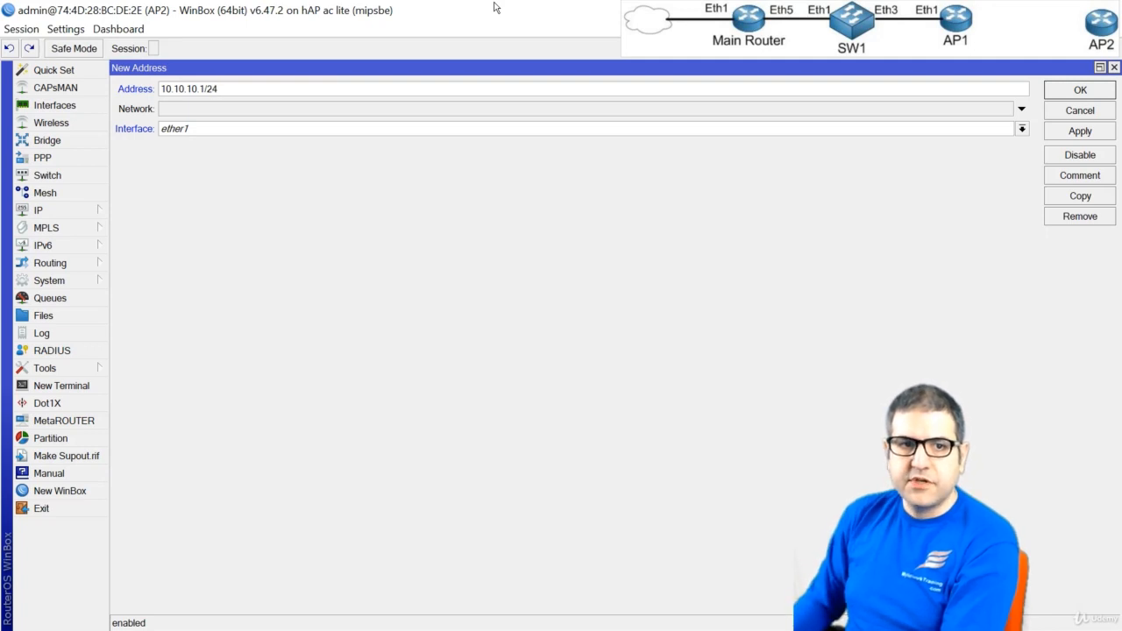
click(279, 130)
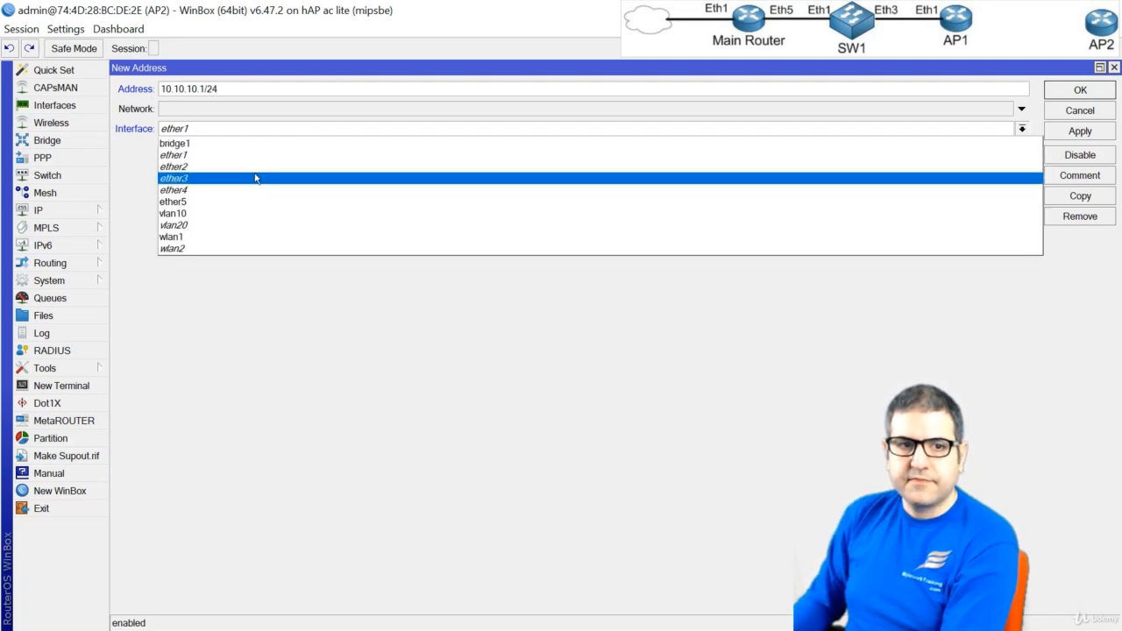
click(179, 143)
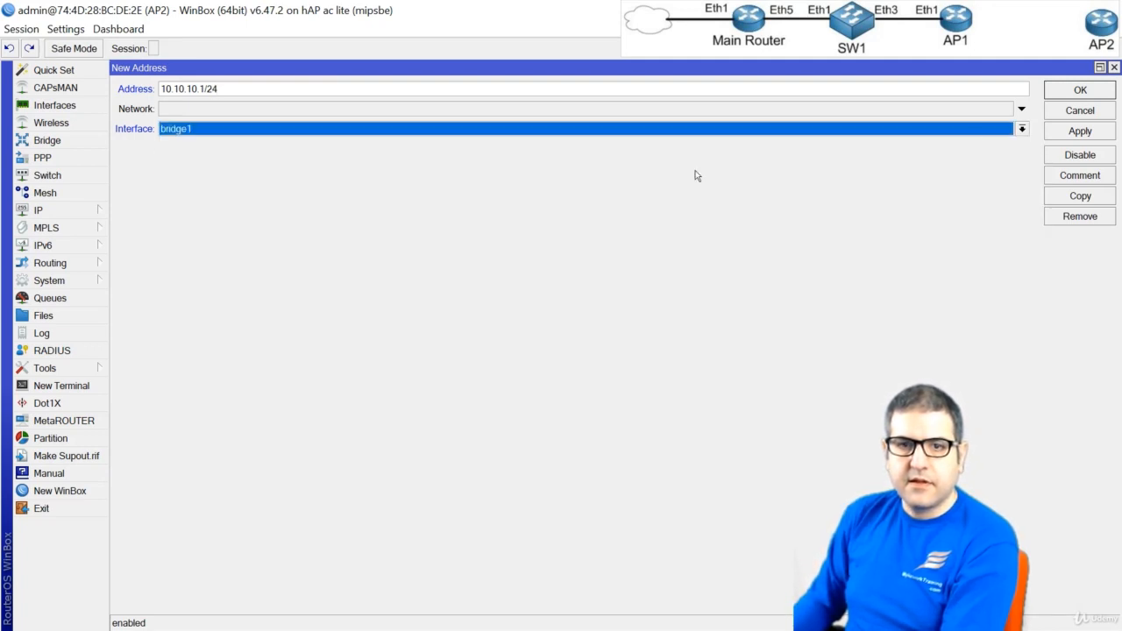
click(1065, 93)
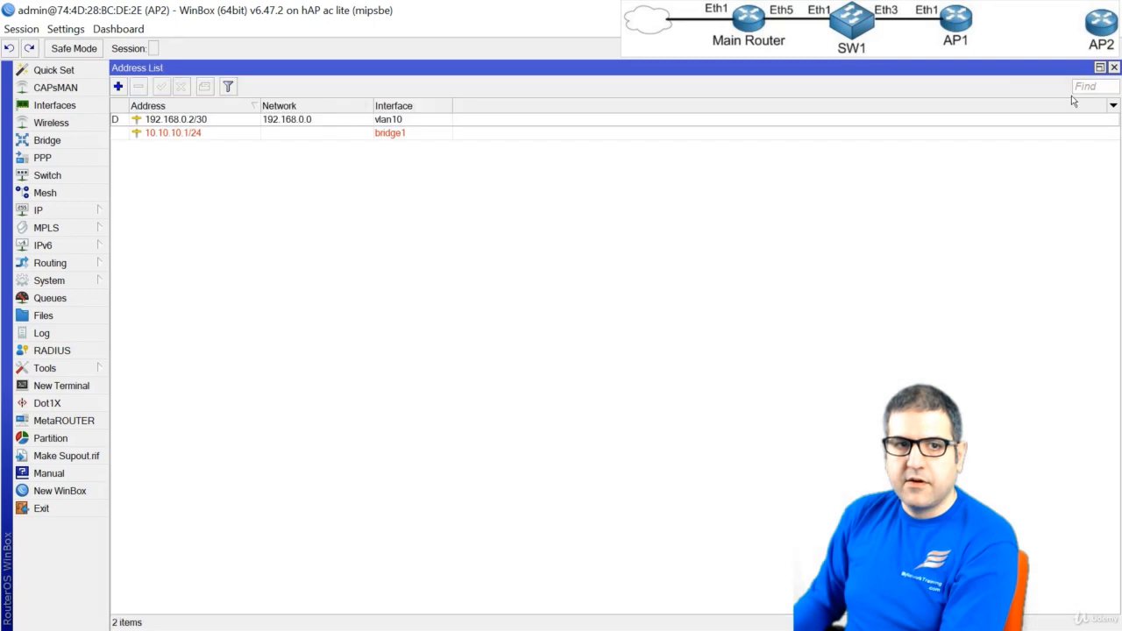
click(176, 132)
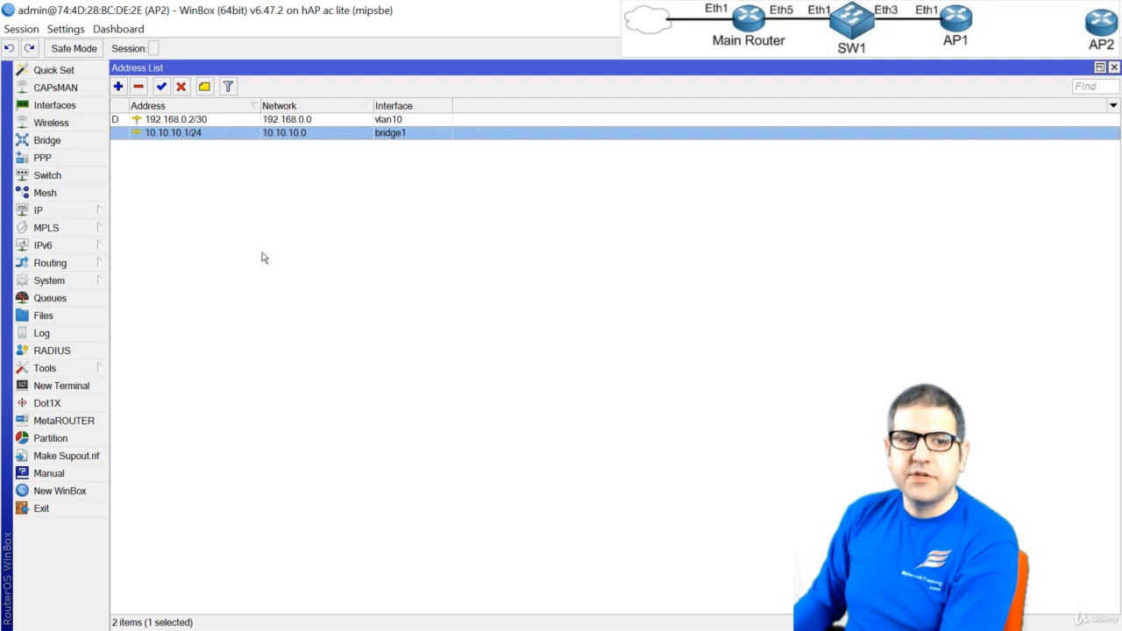
Set up a DHCP server on bridge1 for 10.10.10.0/24 with gateway 10.10.10.1, pool 10.10.10.2-10.10.10.254, default DNS servers and lease time 00:10:00
click(65, 210)
click(166, 307)
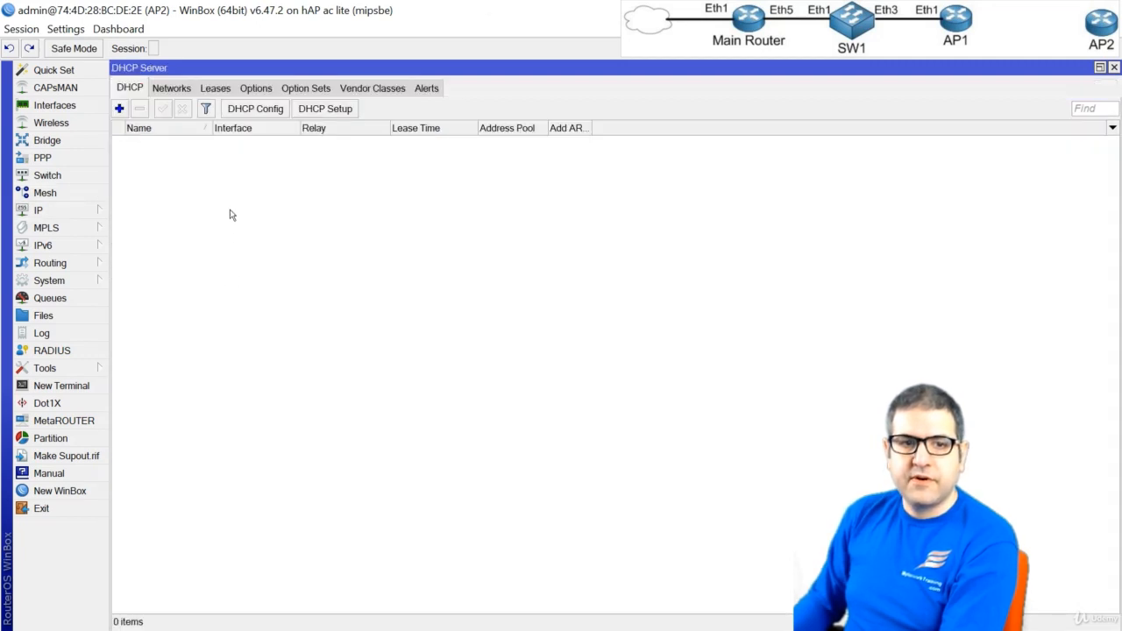
click(327, 109)
click(371, 189)
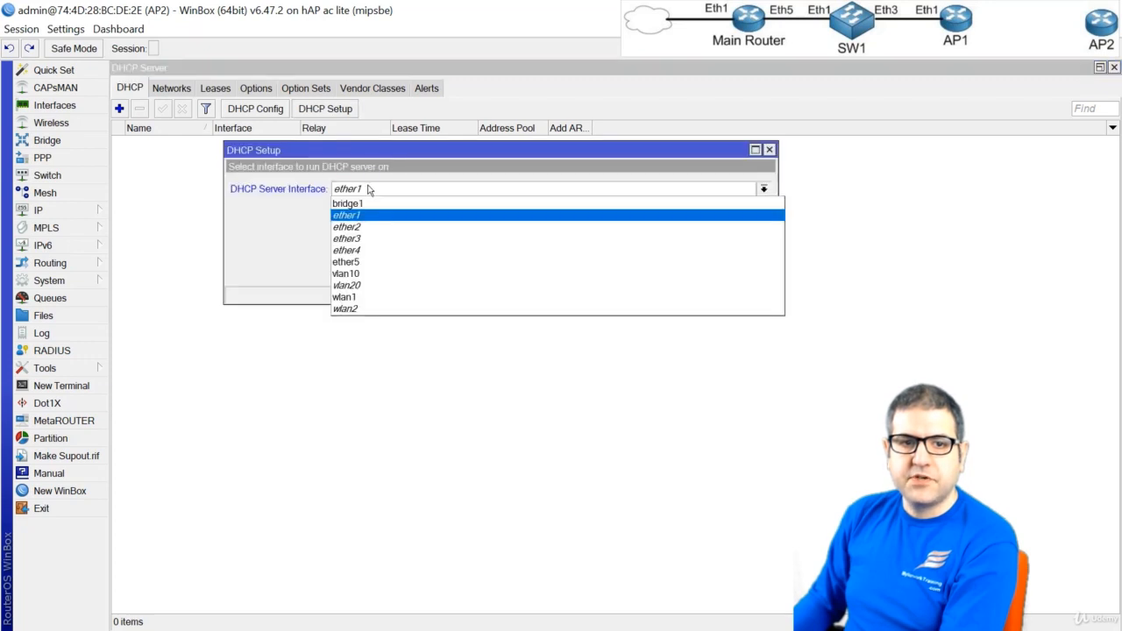
click(382, 204)
click(710, 272)
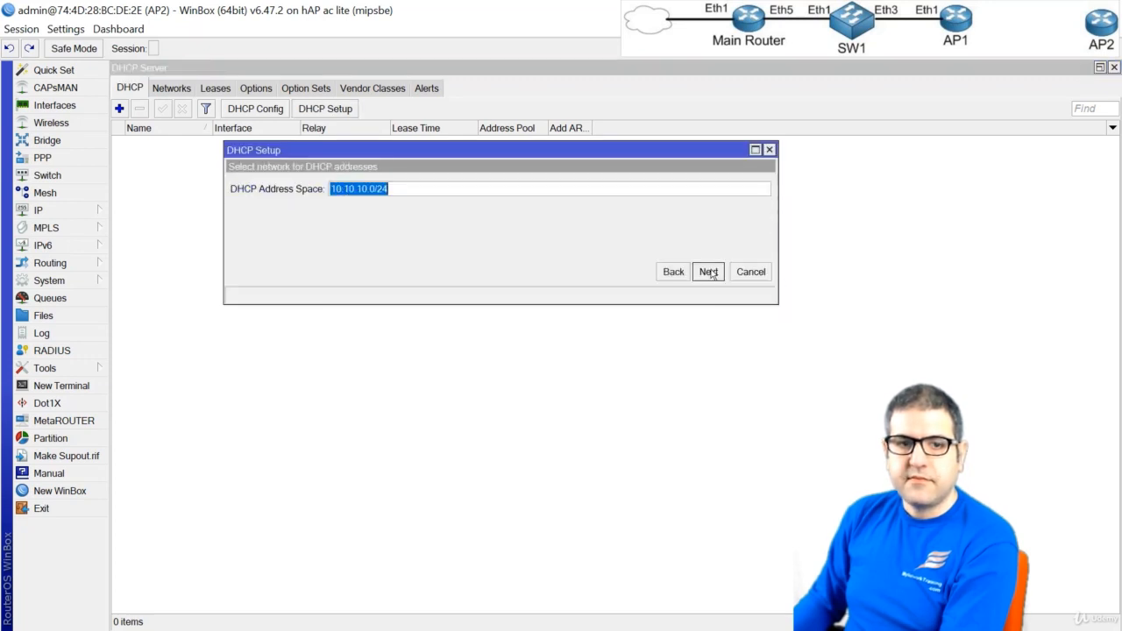
click(709, 272)
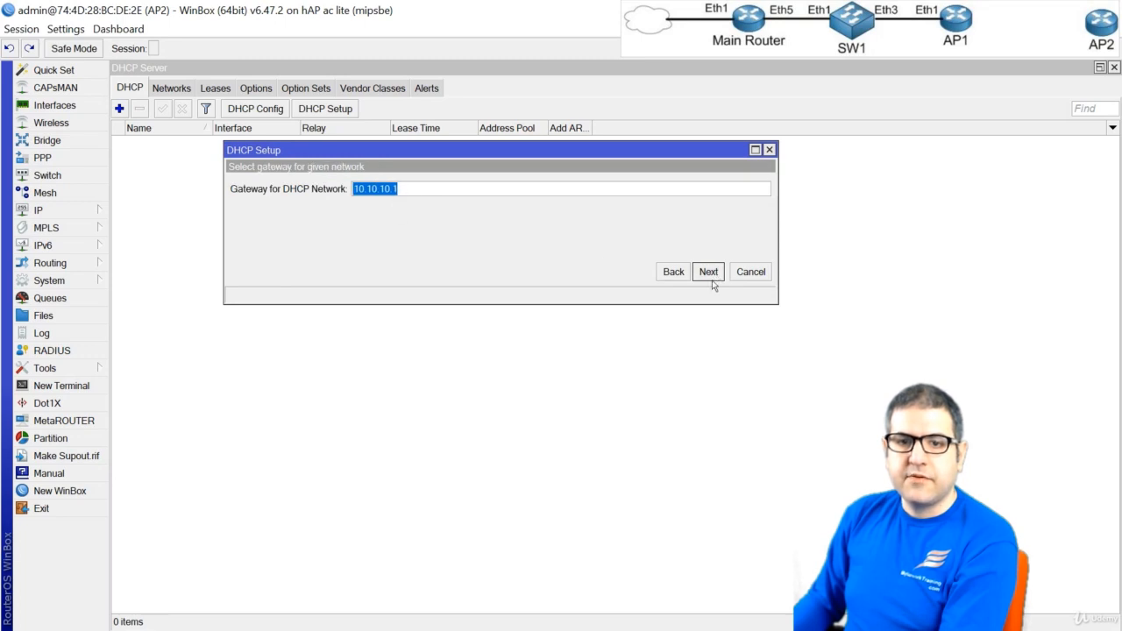
click(711, 276)
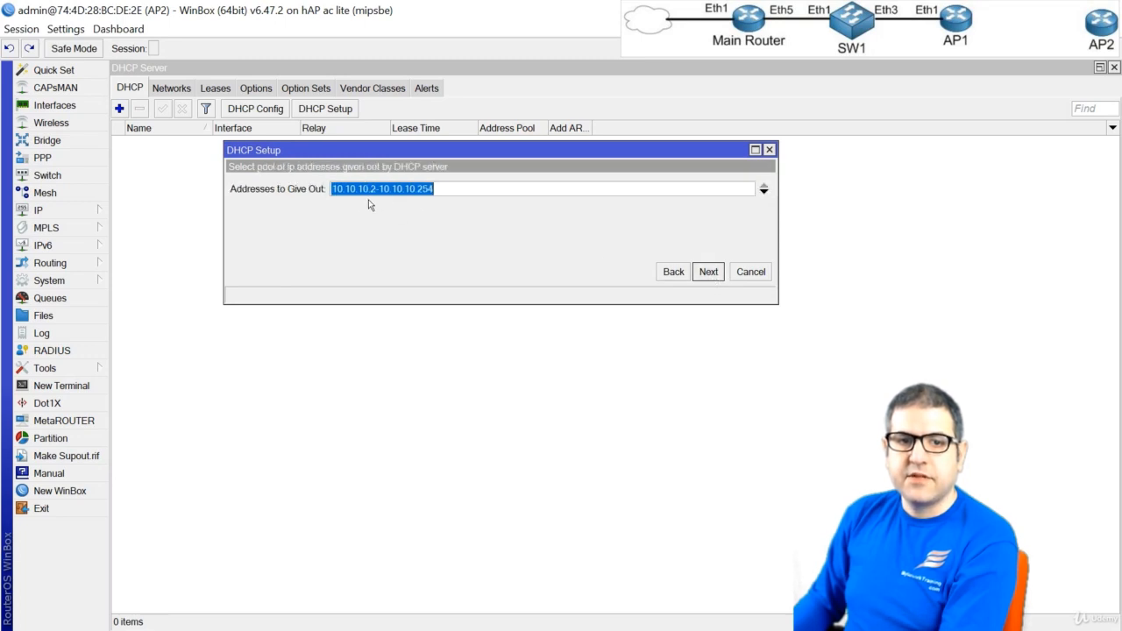
click(706, 273)
click(709, 272)
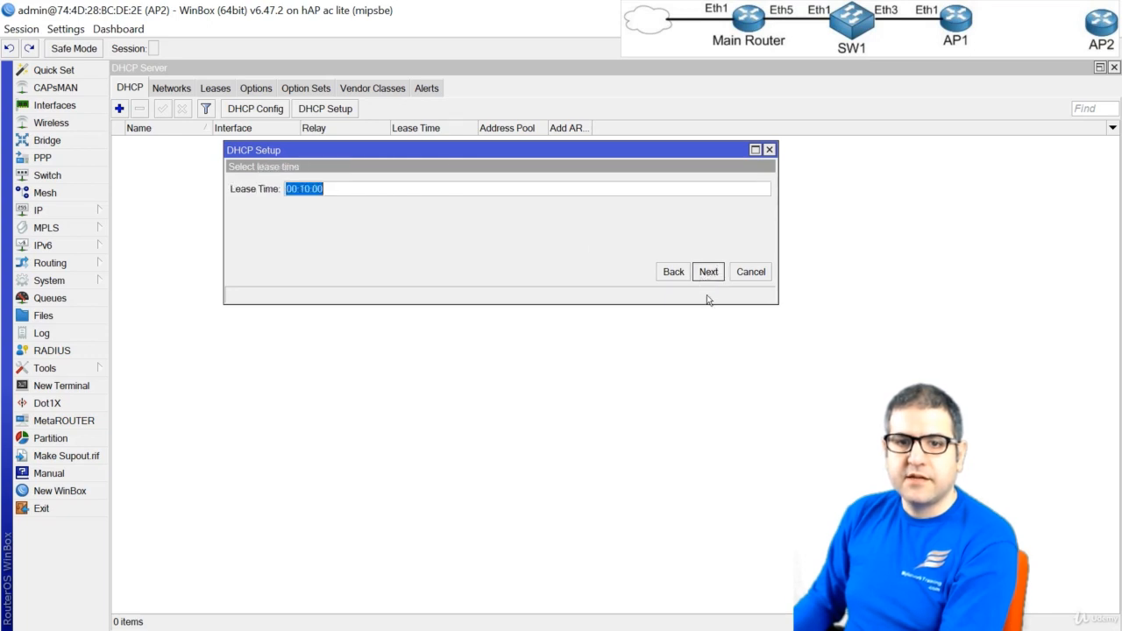
click(709, 272)
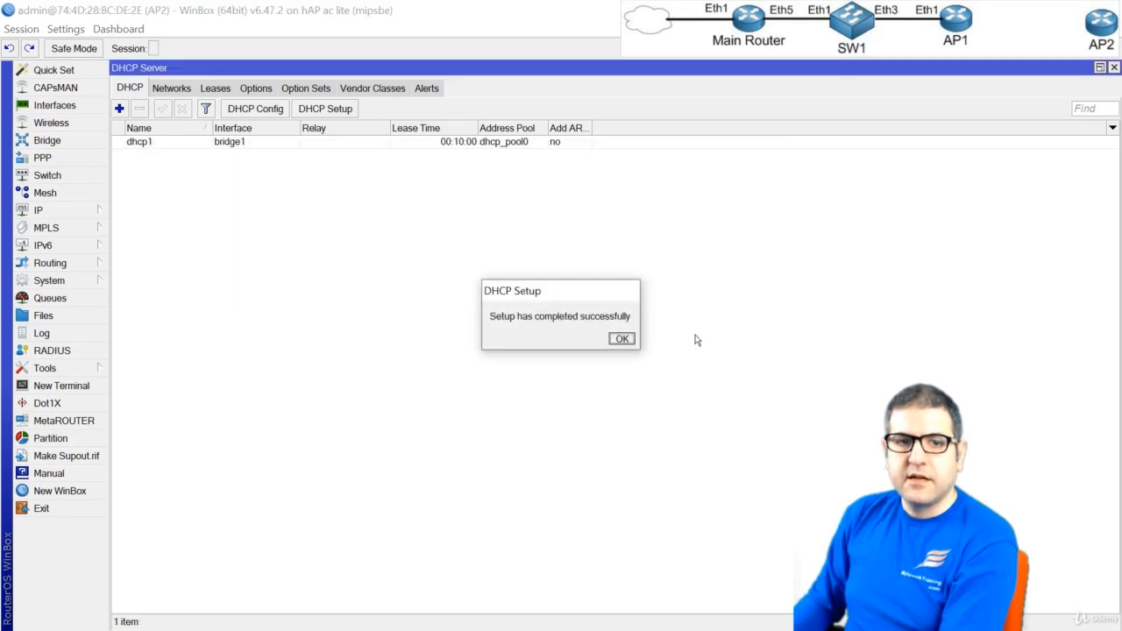
click(622, 339)
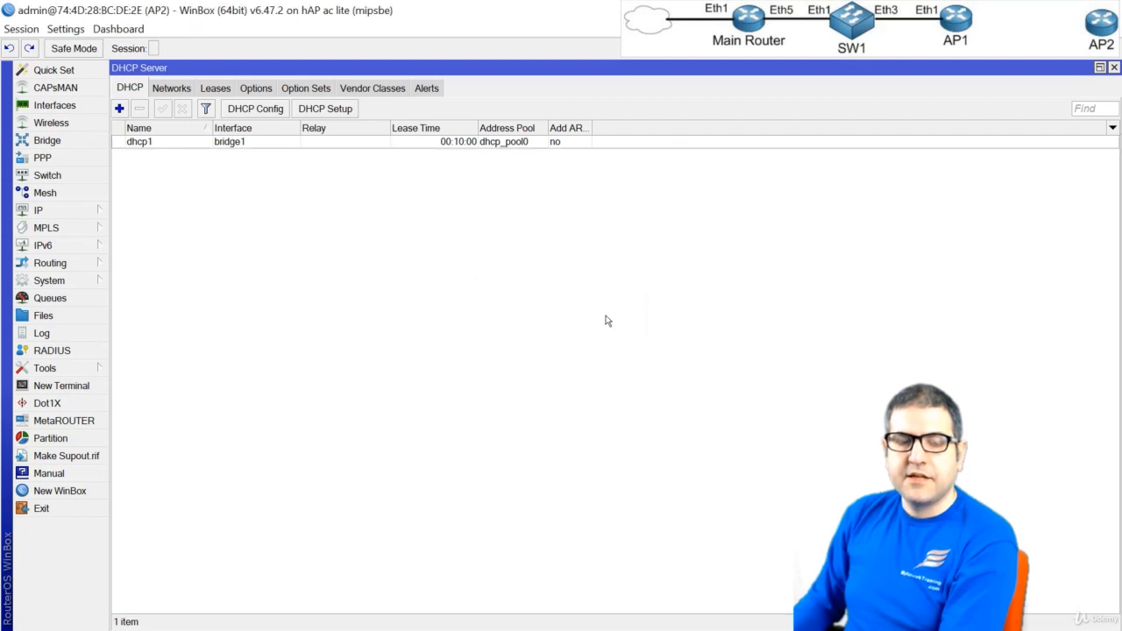
Remove the existing masquerade rule with the unknown outgoing interface from the firewall's NAT rules
click(62, 211)
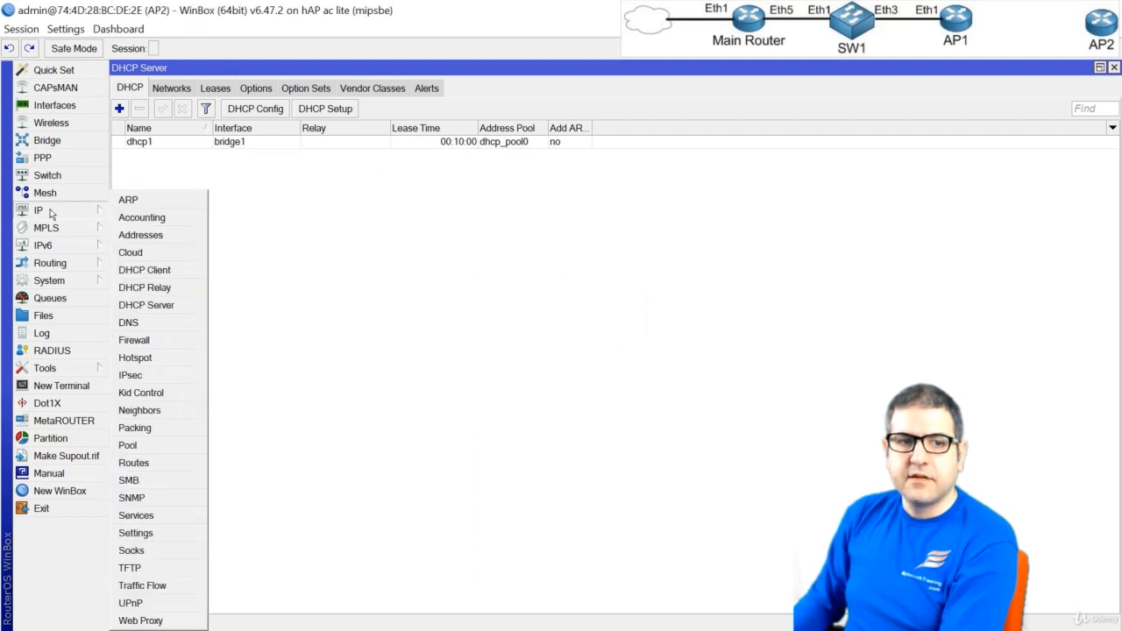
click(134, 341)
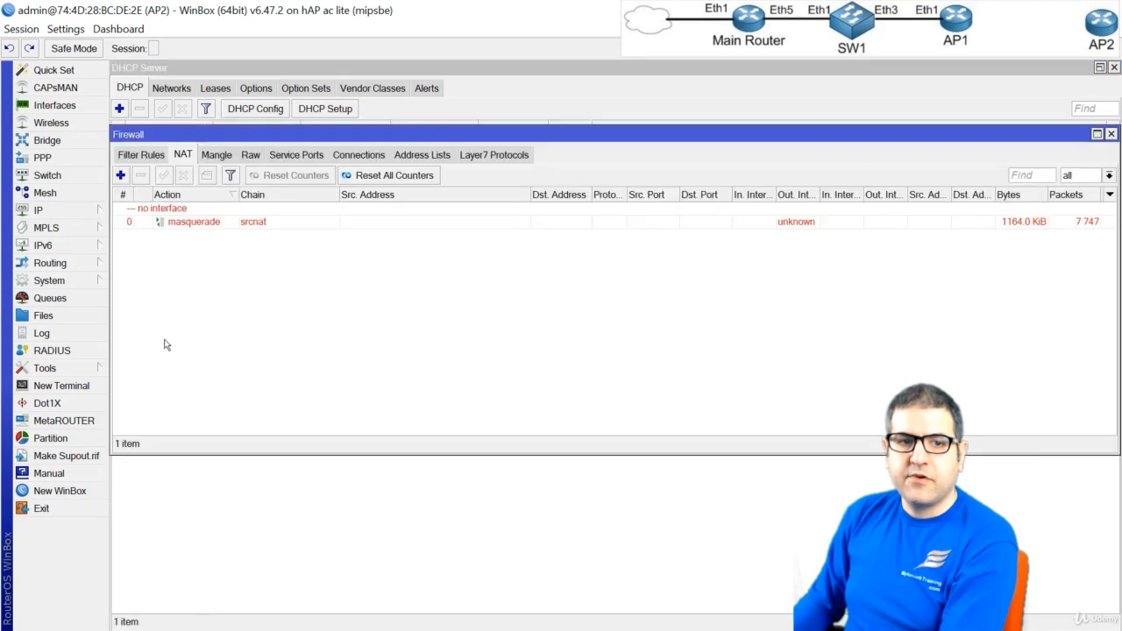
click(185, 221)
click(141, 175)
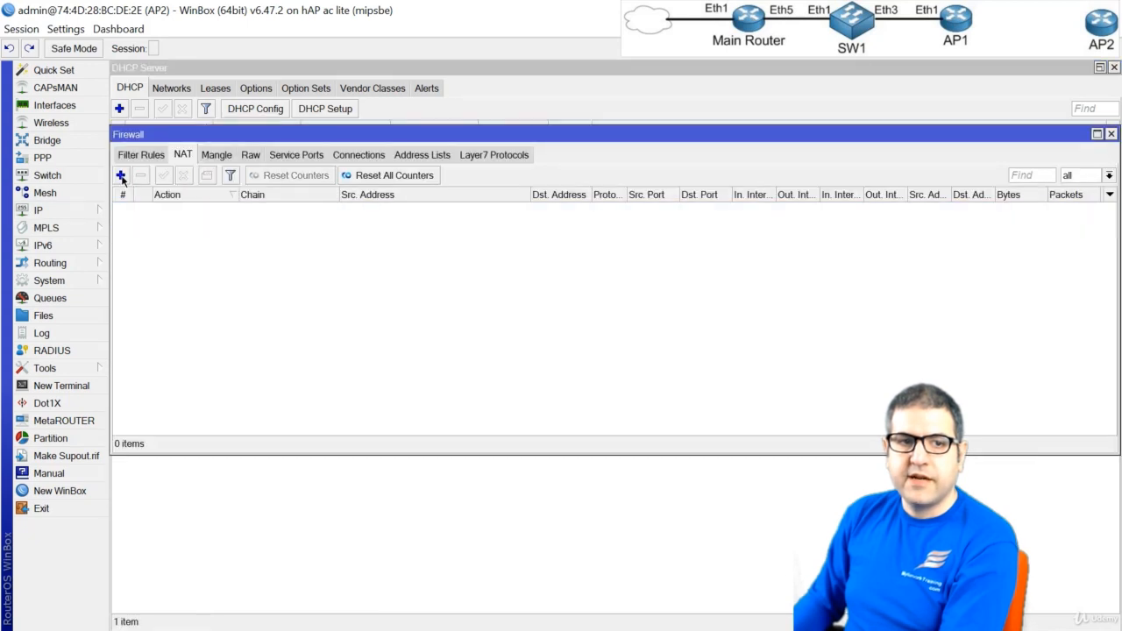
Add a srcnat NAT rule with outgoing interface vlan10 and the action masquerade
click(121, 176)
click(146, 90)
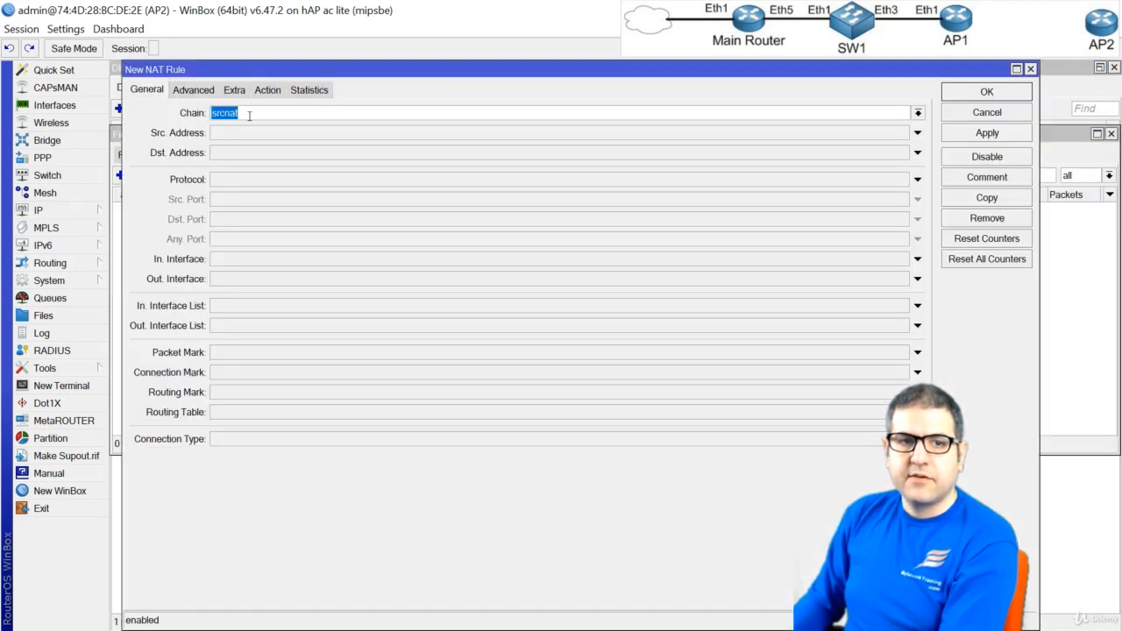
click(255, 279)
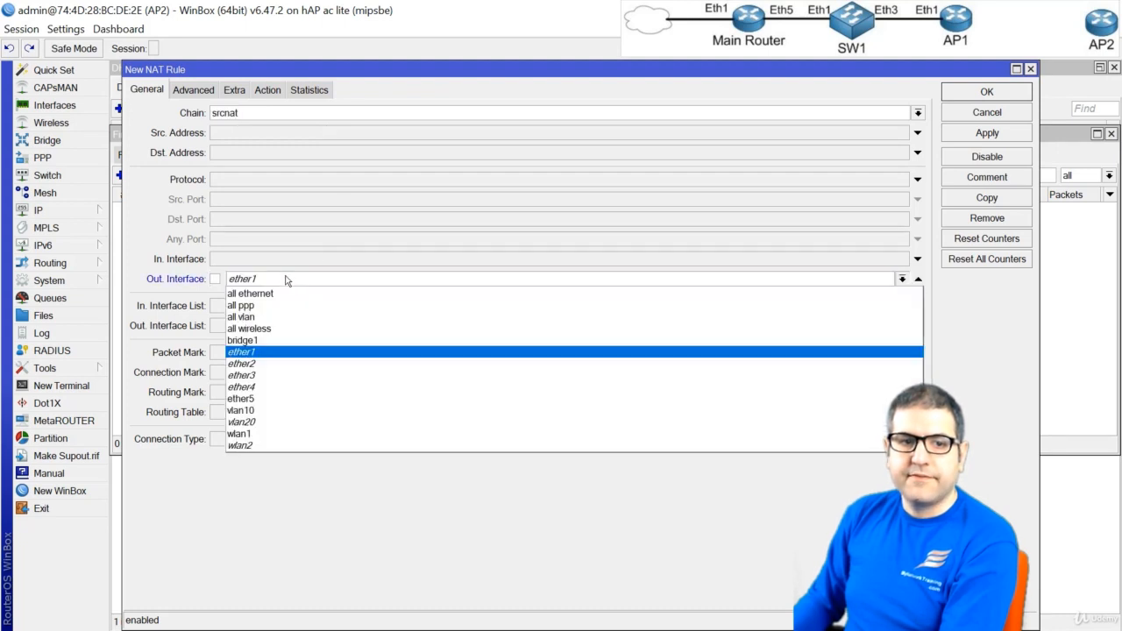
click(248, 412)
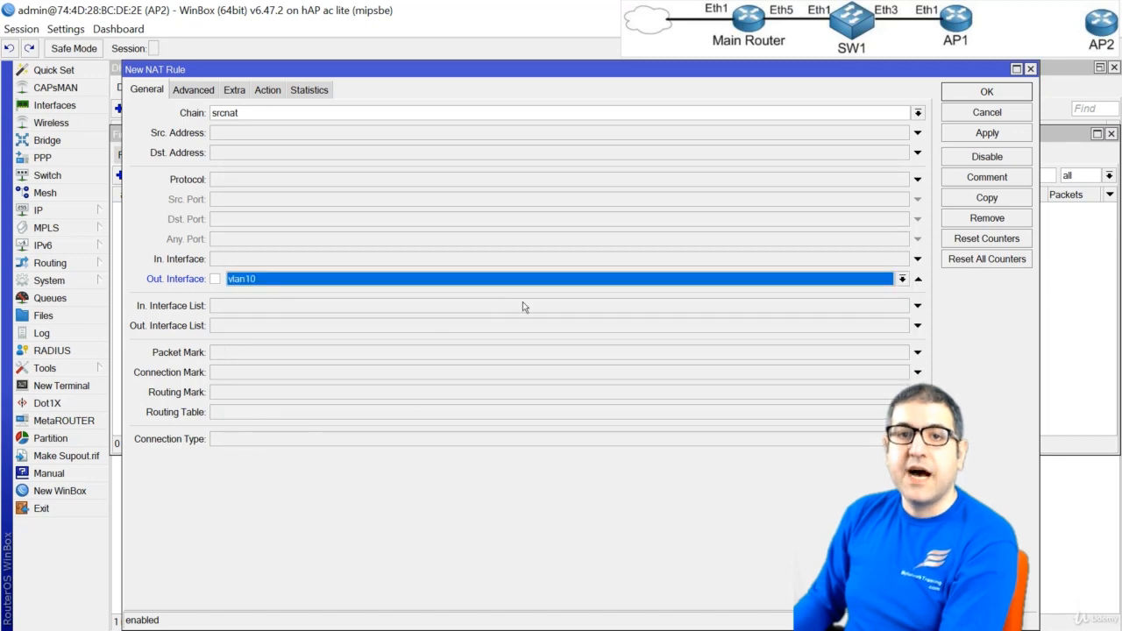
click(269, 91)
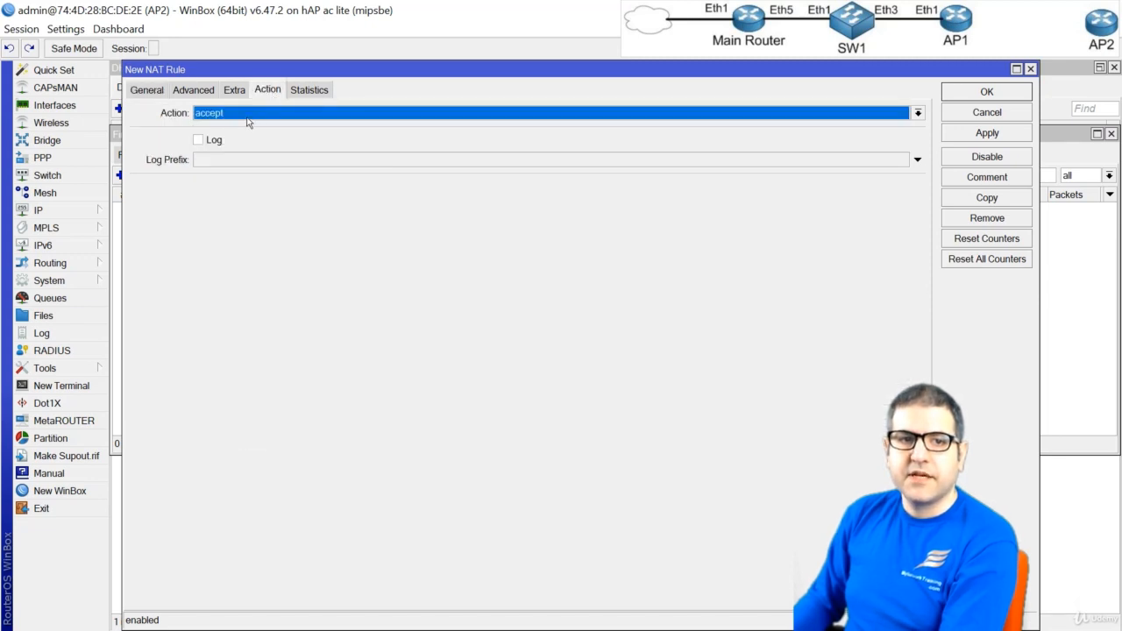
click(250, 116)
click(248, 198)
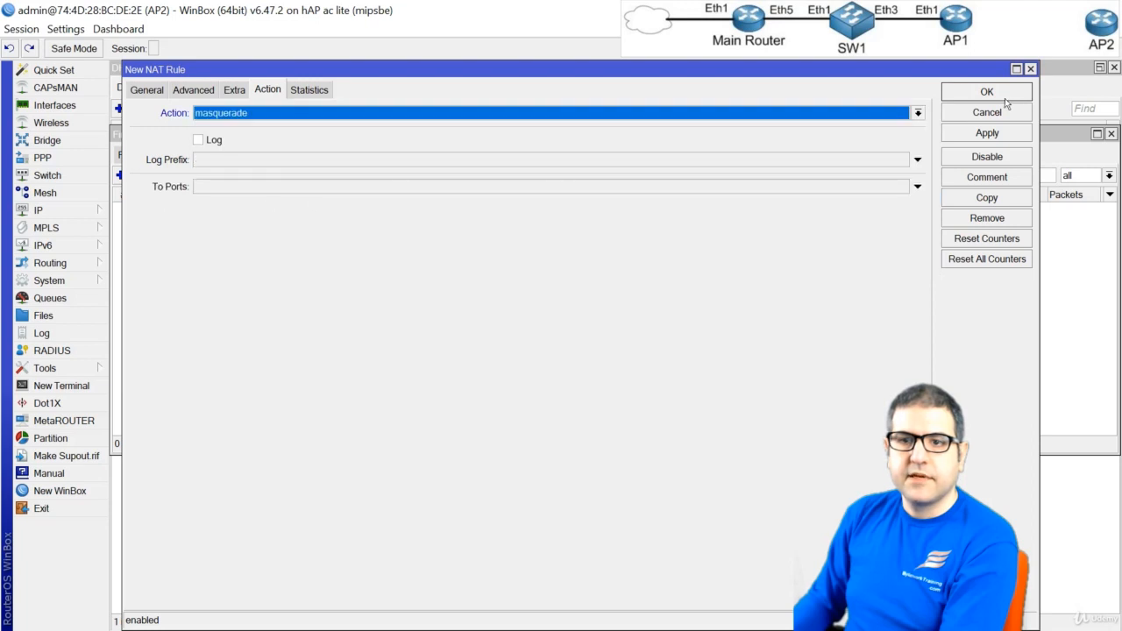
click(981, 92)
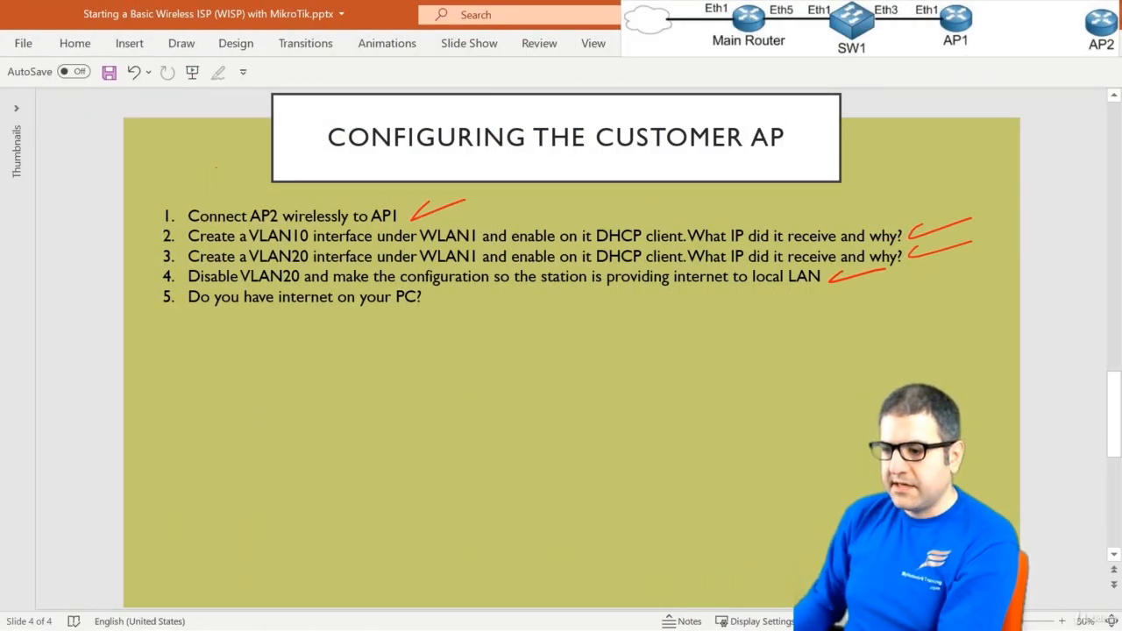
Switch to Command Prompt and display the PC's IP configuration with ipconfig
key(alt+Tab)
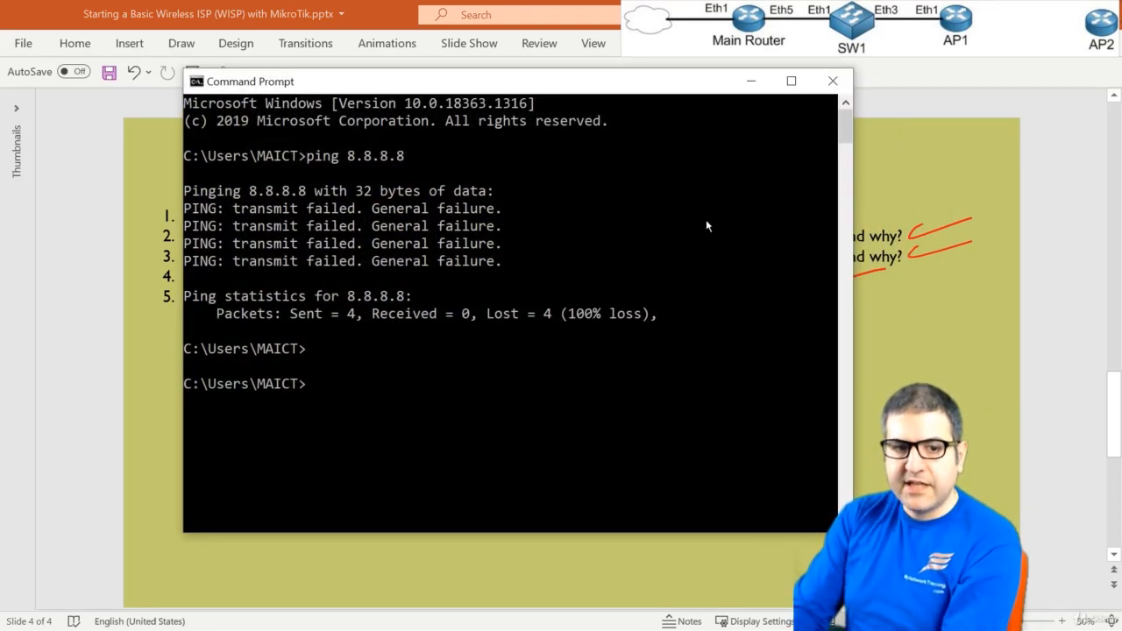
text(ipconfig)
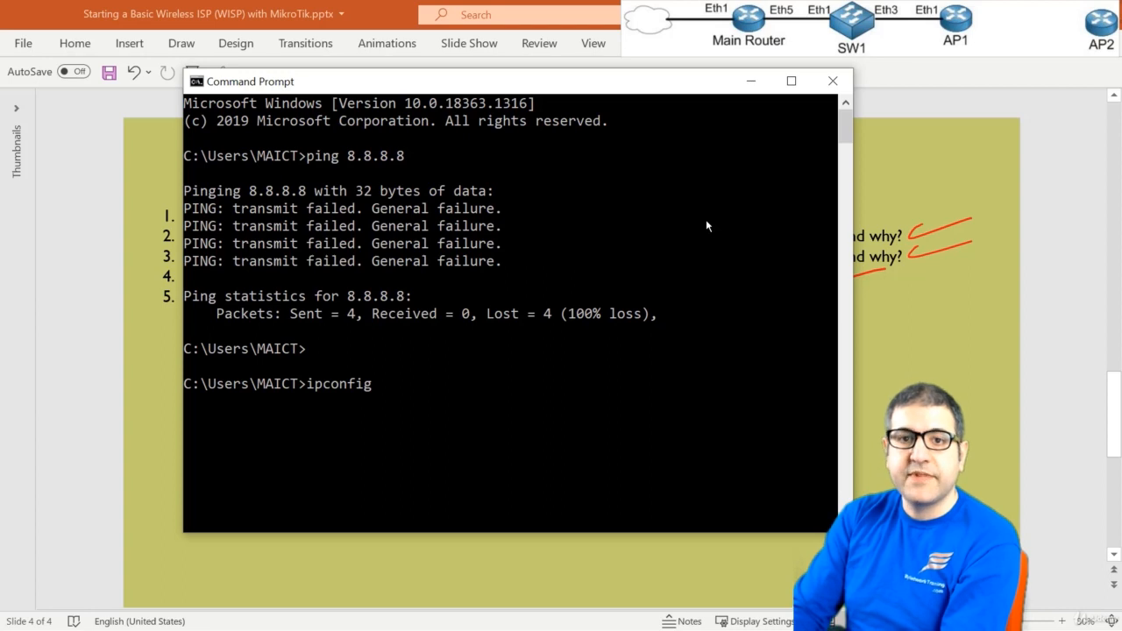
key(Return)
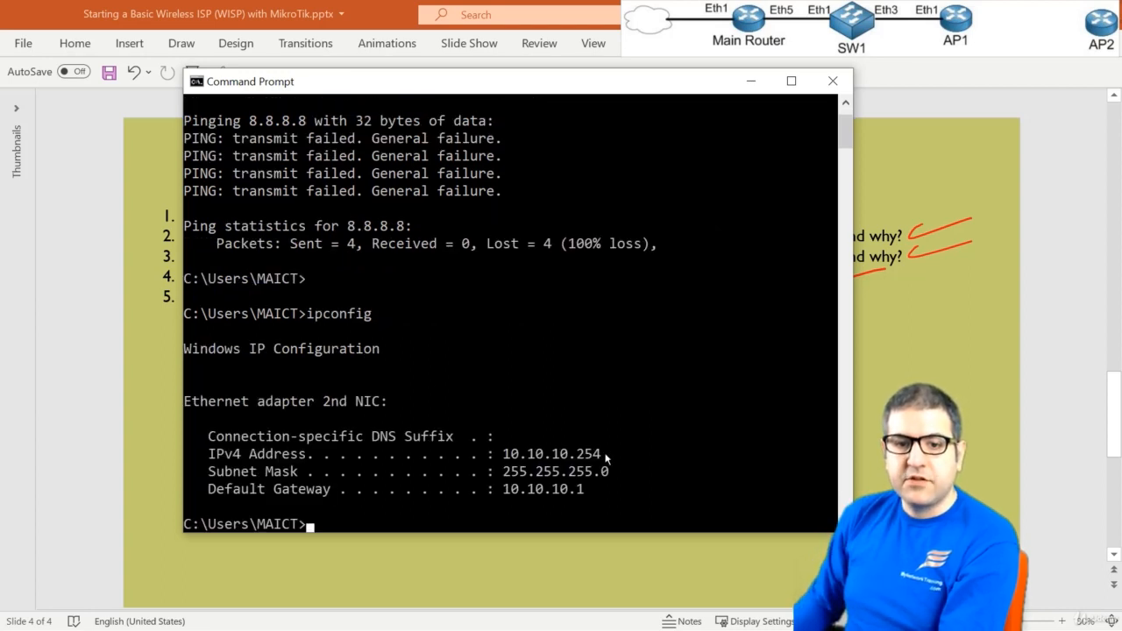
Test the PC's internet access by pinging google.com, and stop the ping after a few replies
text(ping )
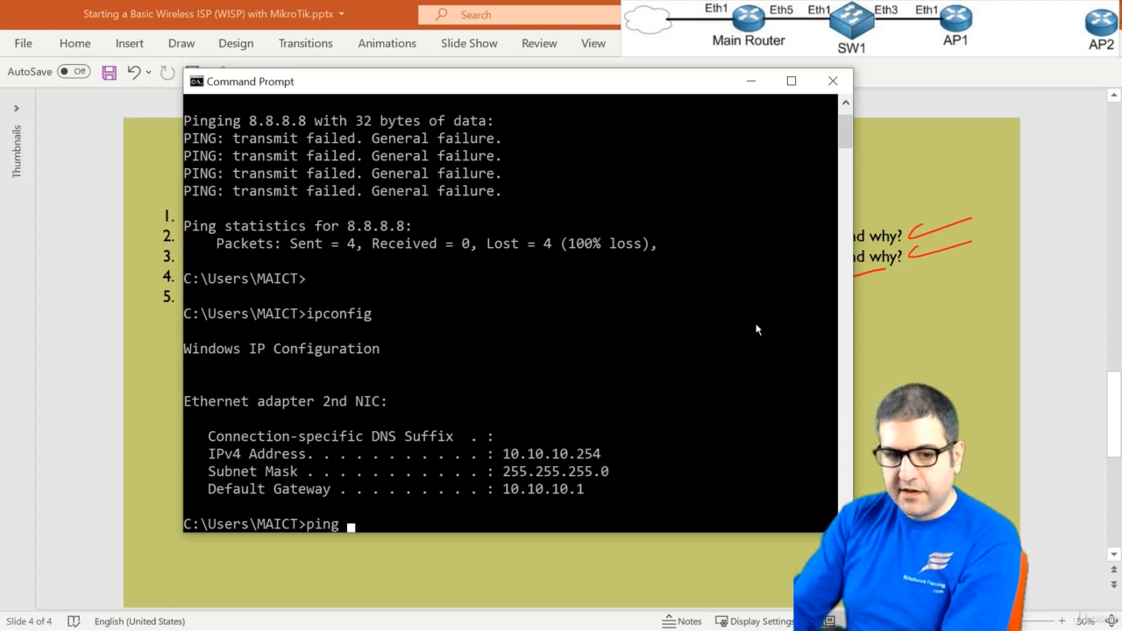
text(google.com)
key(Return)
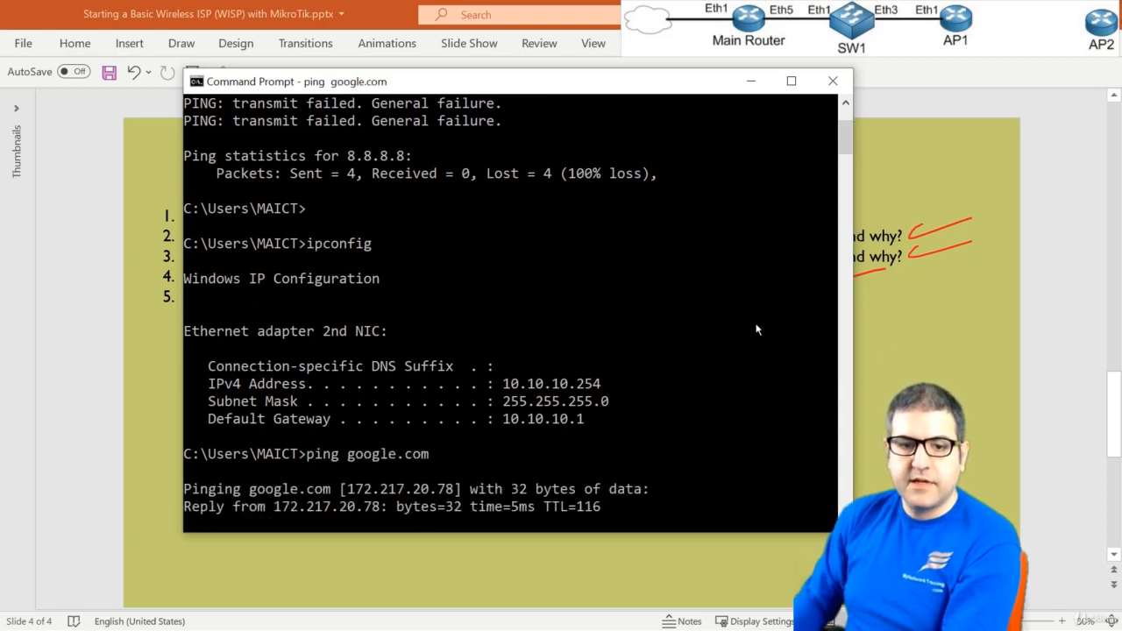
key(ctrl+c)
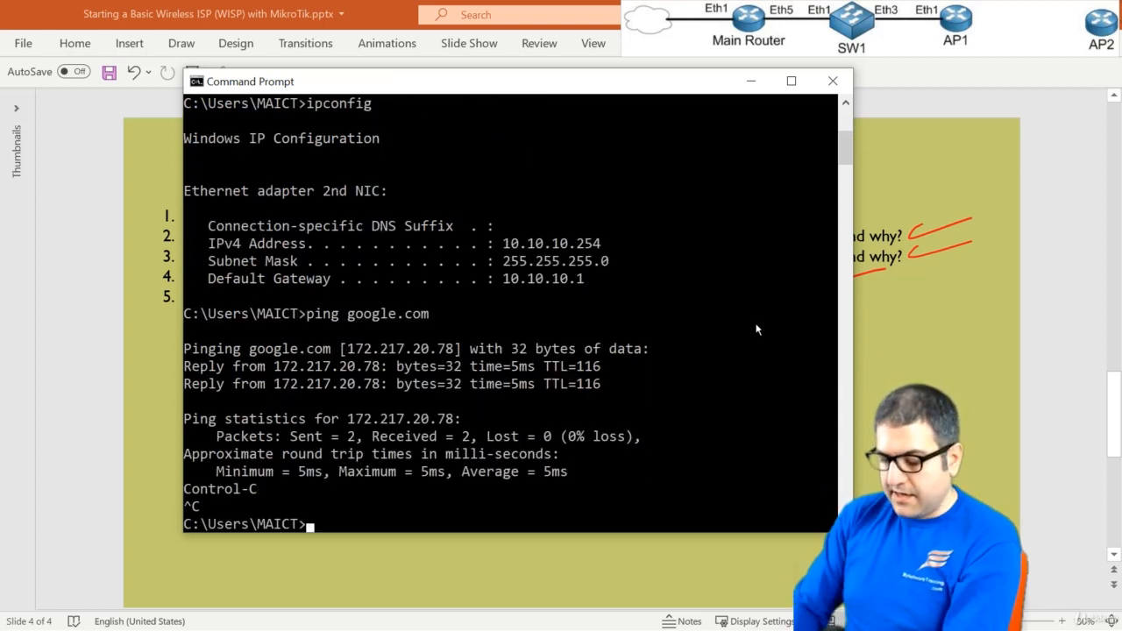
Trace the route from the PC to google.com with tracert, and stop the trace after the first hops
text(tracer)
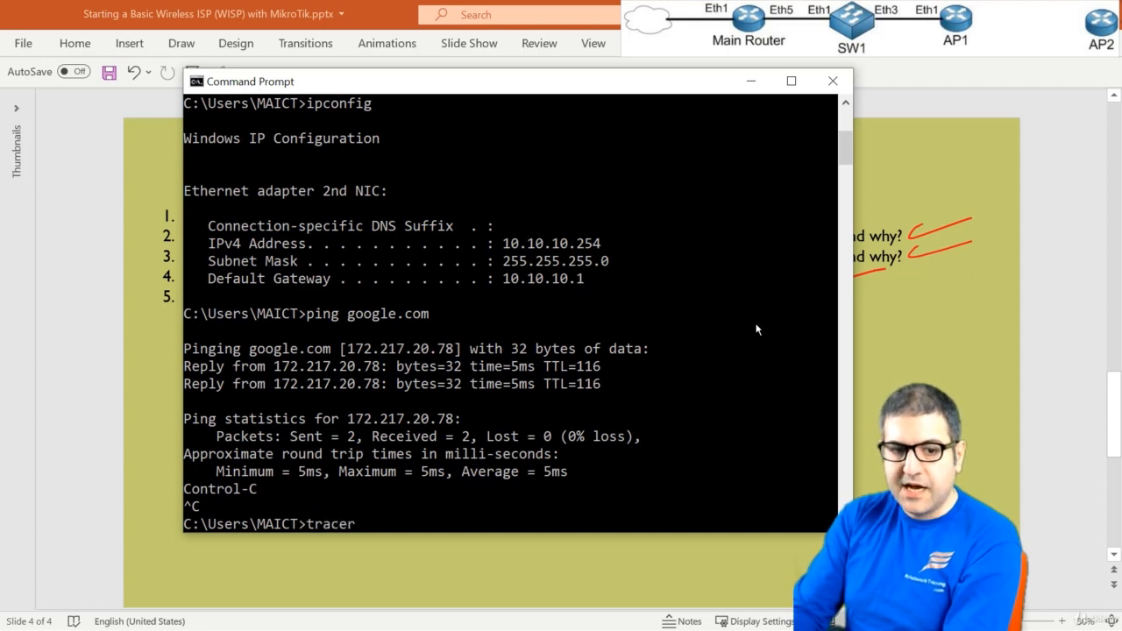
text(t google.com)
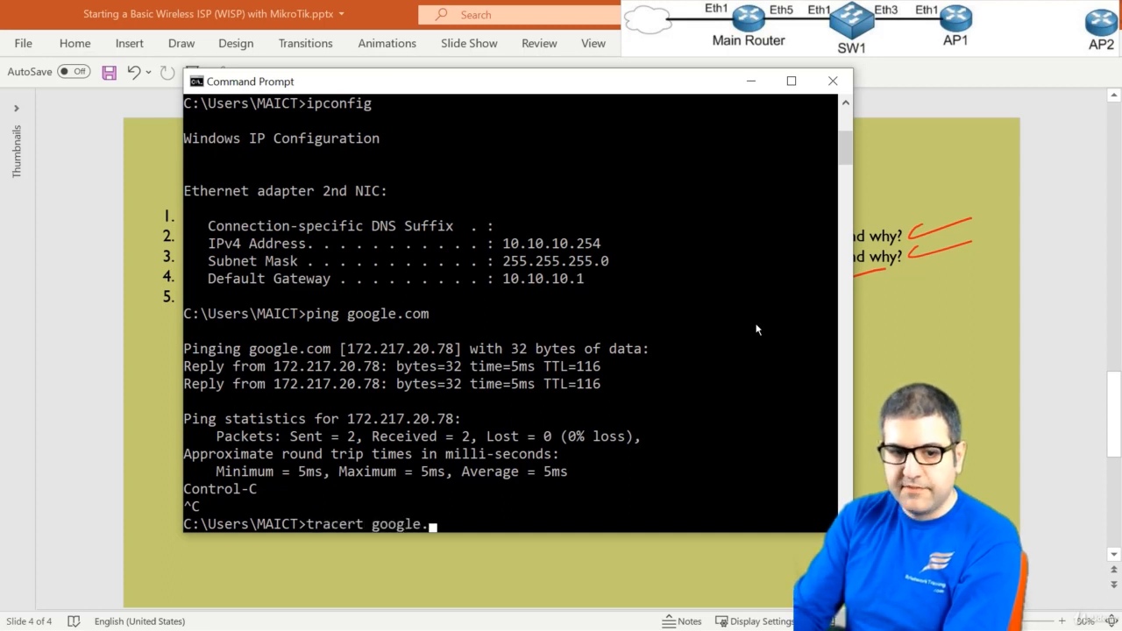
key(Return)
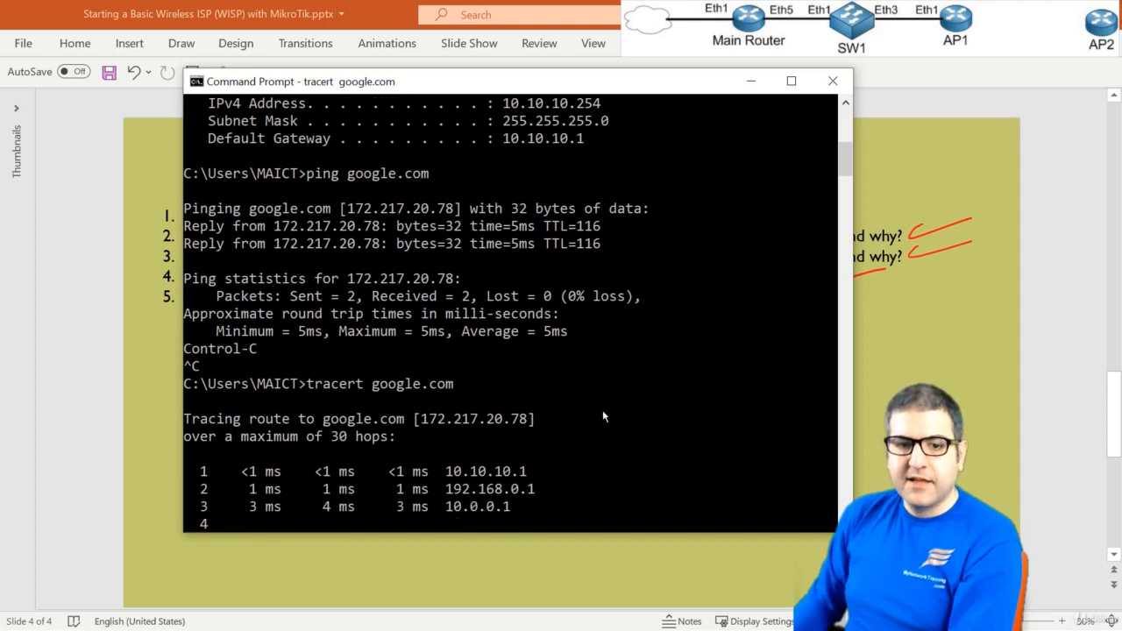
key(ctrl+c)
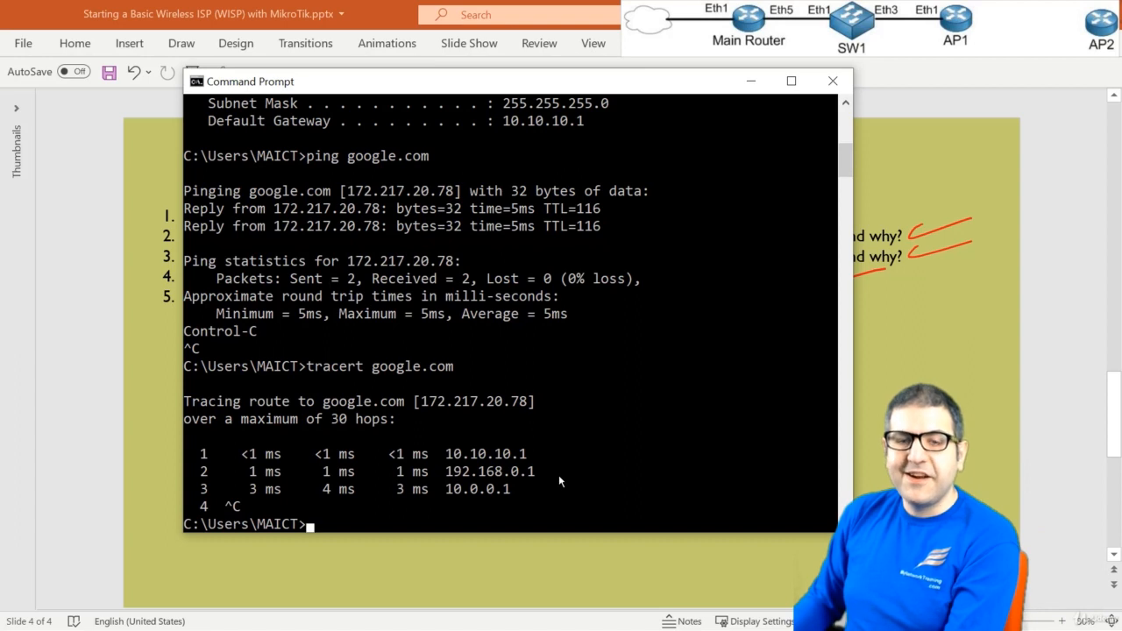
Minimize Command Prompt and the presentation, return to AP2 in WinBox, and select the vlan20 entry among the DHCP clients
click(752, 85)
click(1018, 14)
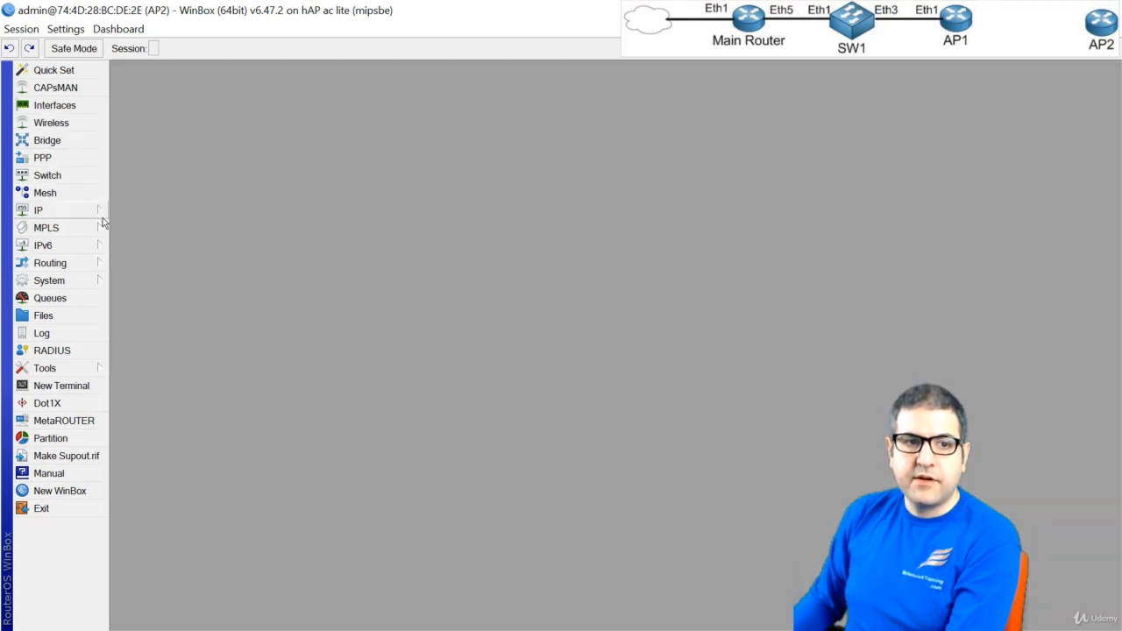
click(82, 211)
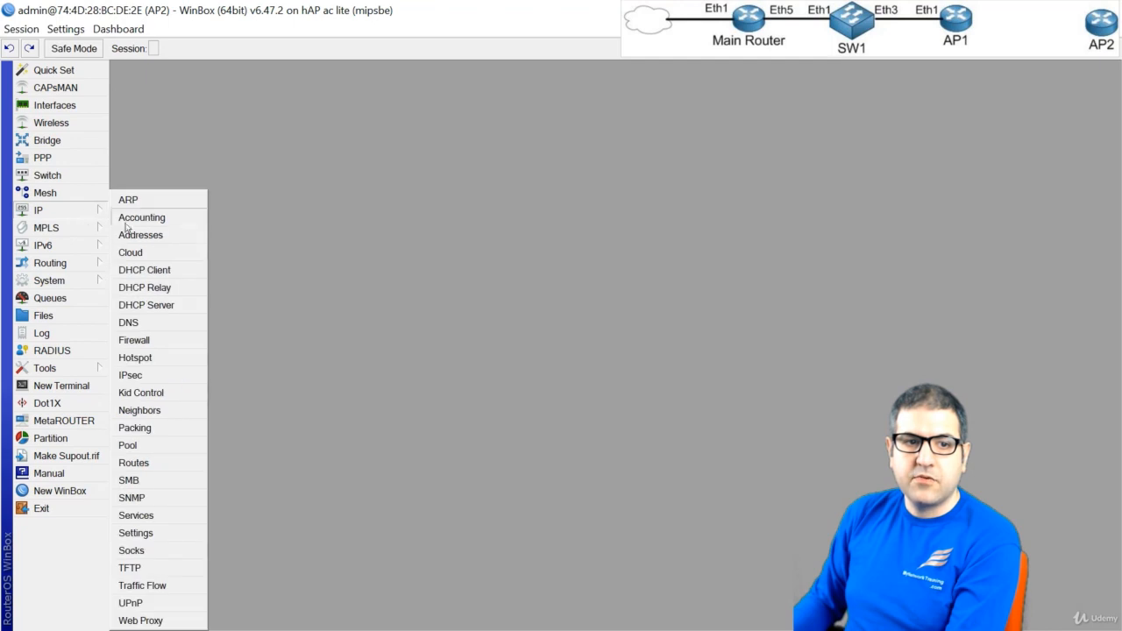
click(176, 272)
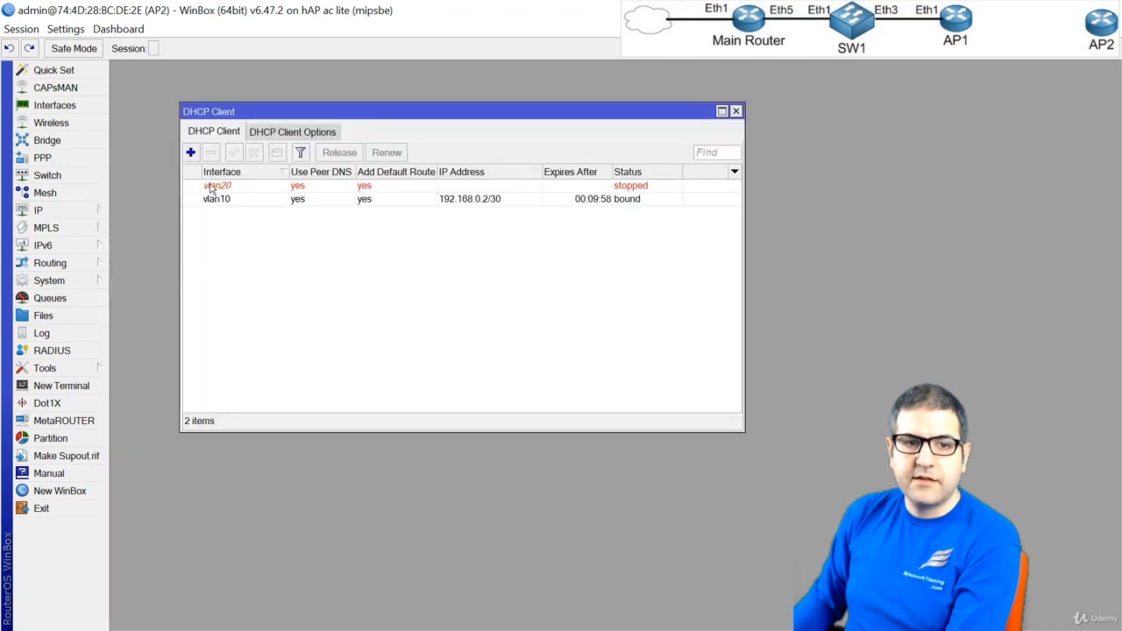
click(214, 187)
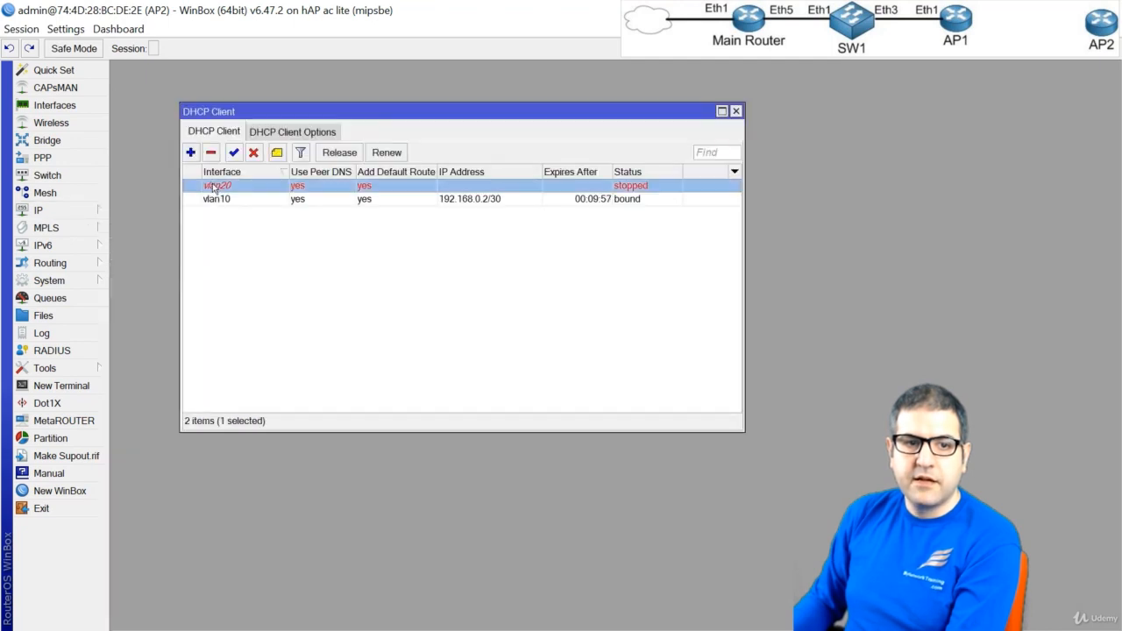
Enable the vlan20 interface and disable vlan10 on AP2, and close the interface list
click(54, 105)
click(180, 271)
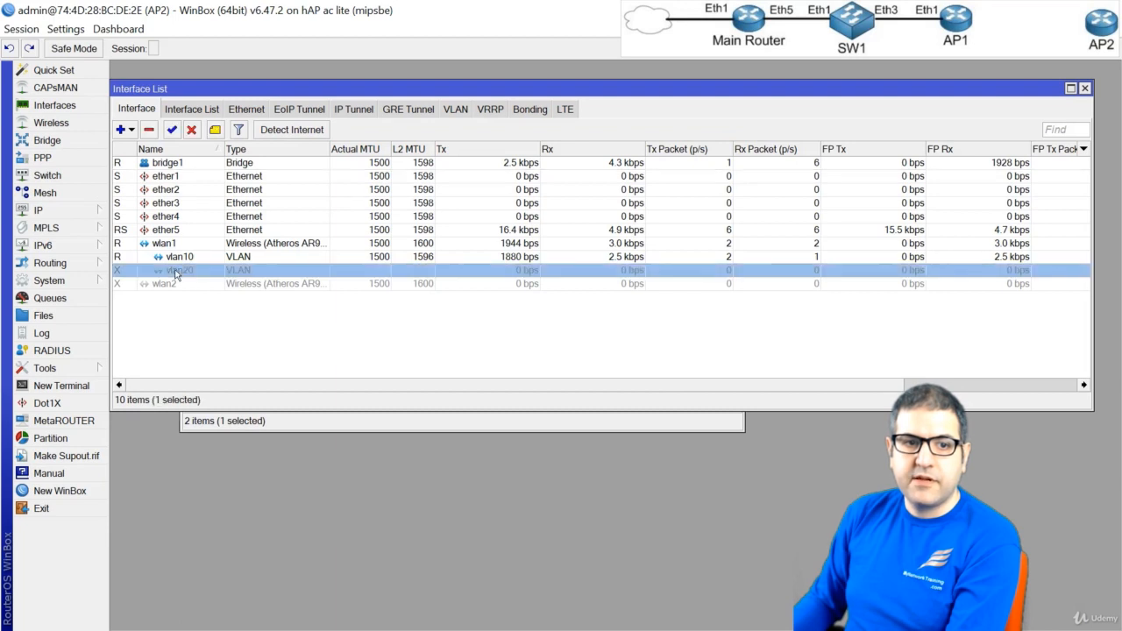
click(172, 130)
click(178, 257)
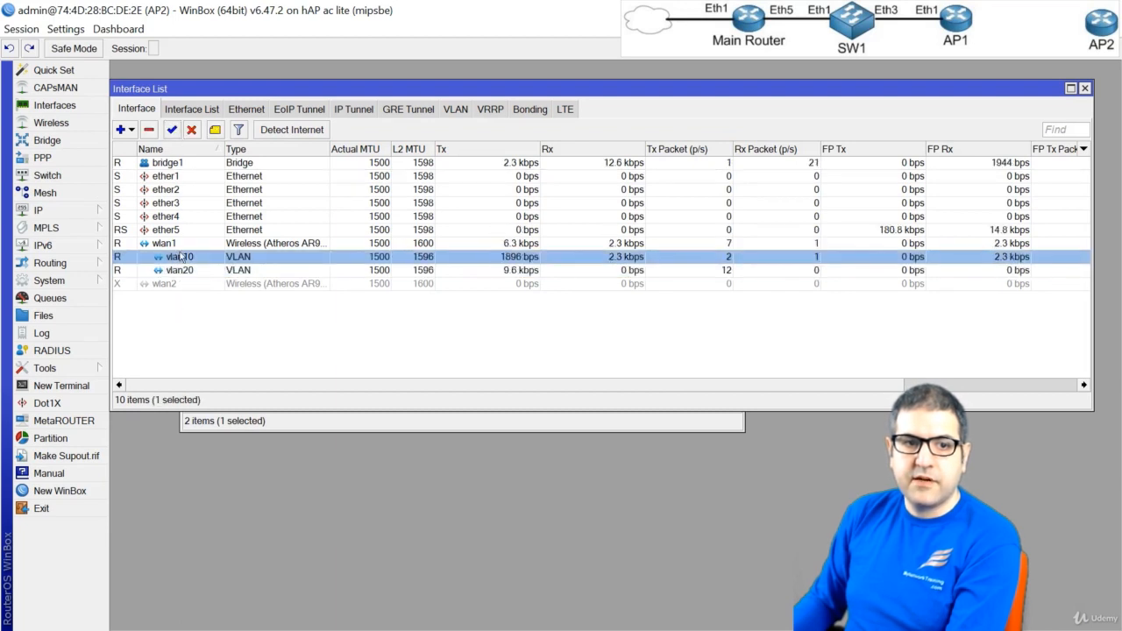
click(191, 130)
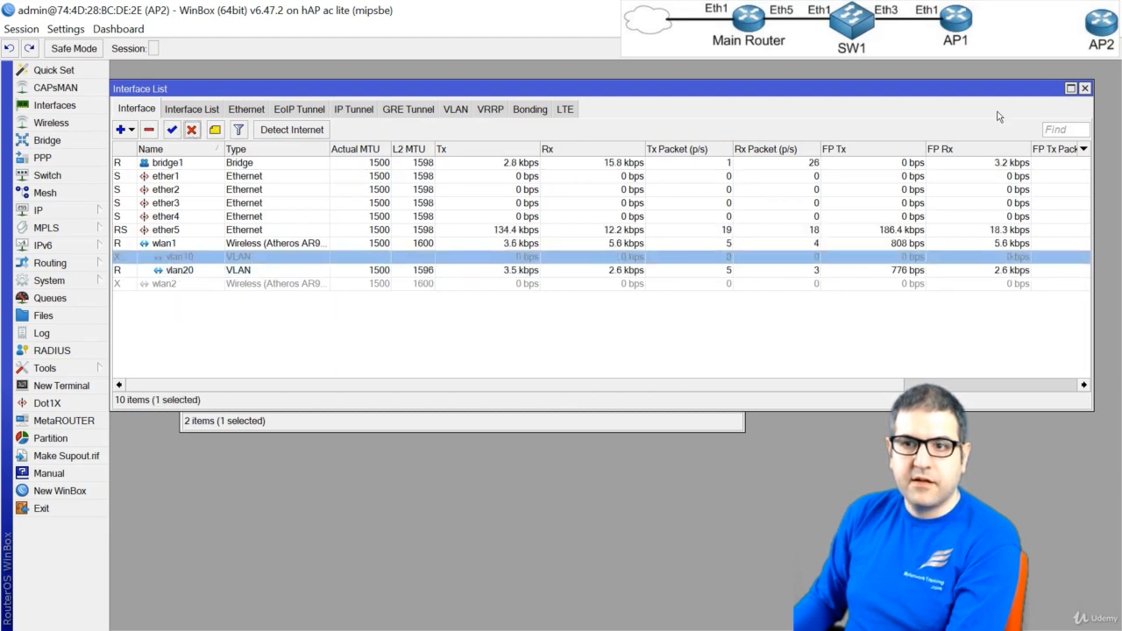
click(1084, 88)
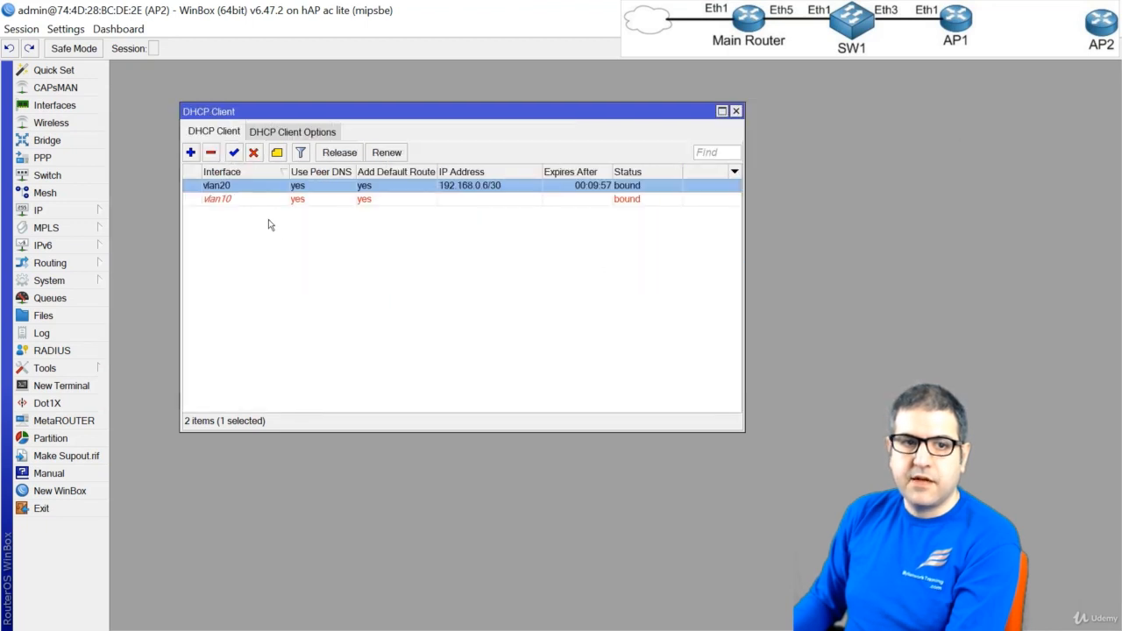
Close the DHCP client list and change the masquerade NAT rule's out interface to vlan20 in AP2's firewall
click(737, 111)
click(67, 213)
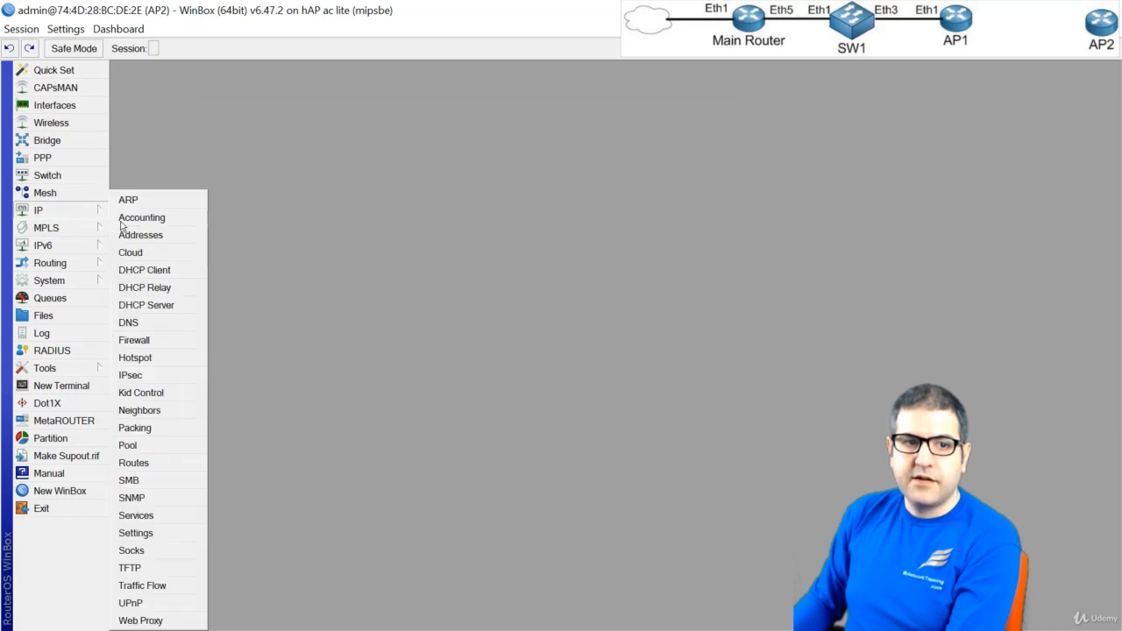
click(170, 341)
double_click(209, 372)
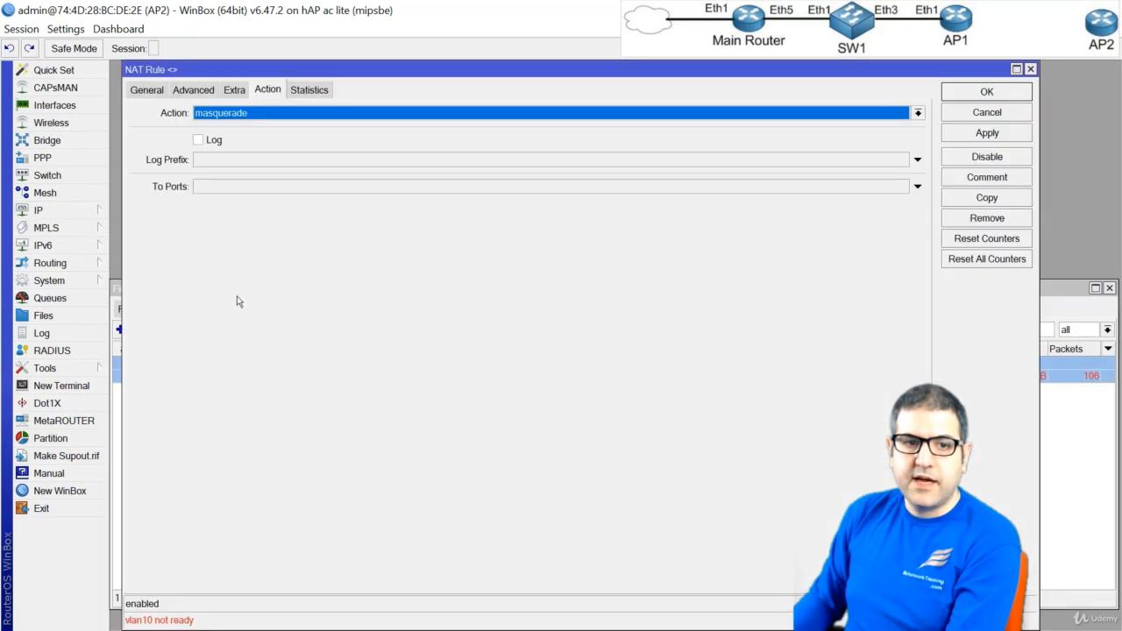
click(147, 90)
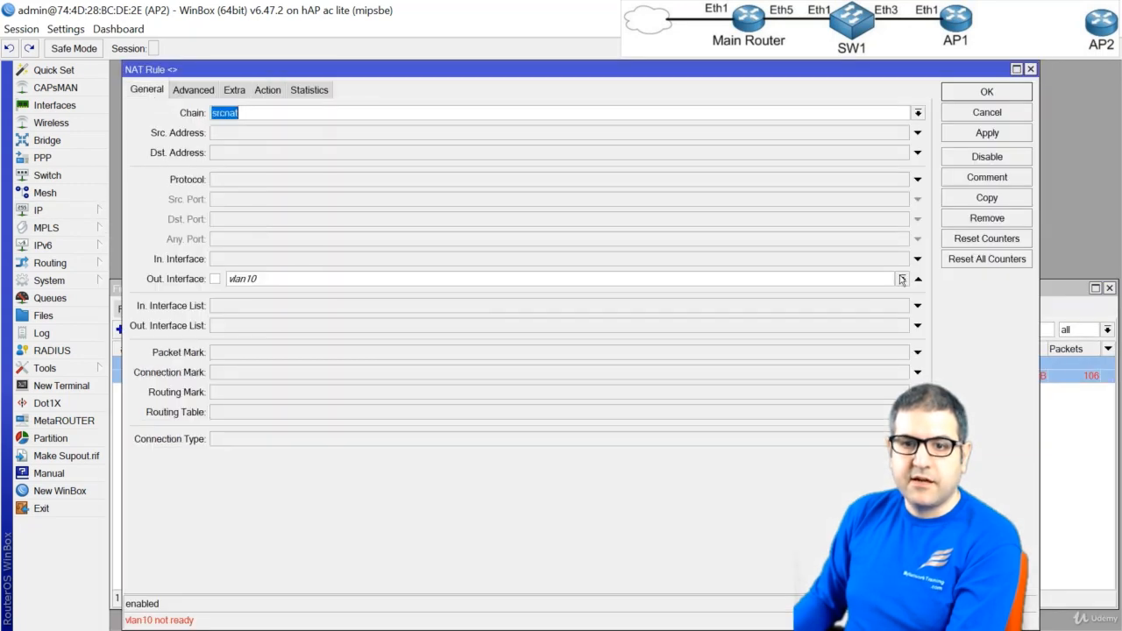
click(903, 278)
click(377, 422)
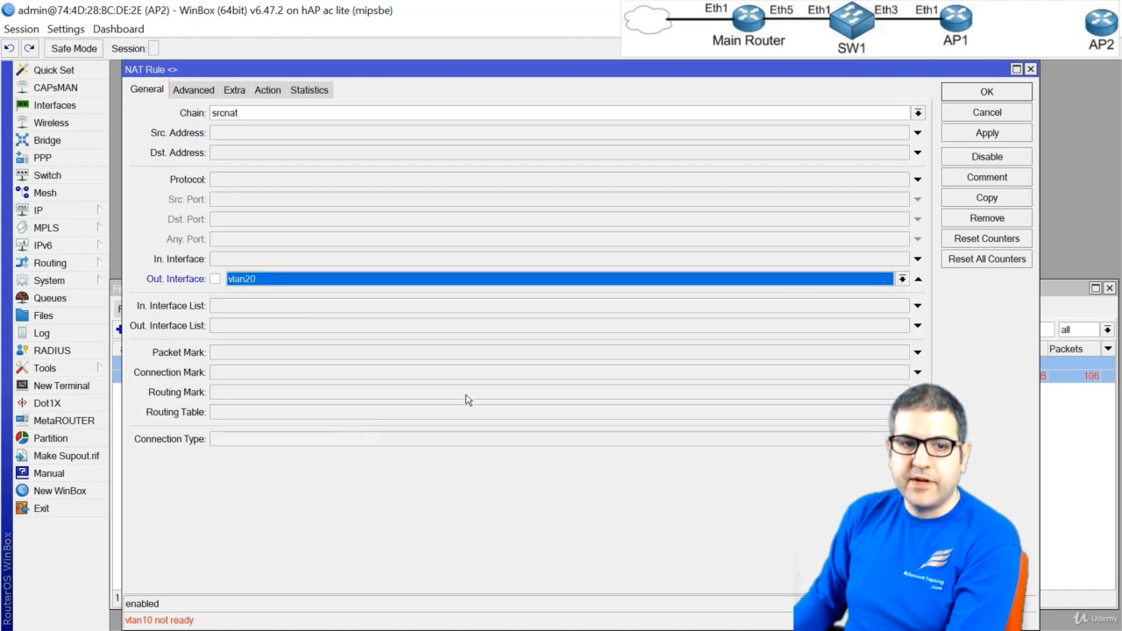
click(995, 93)
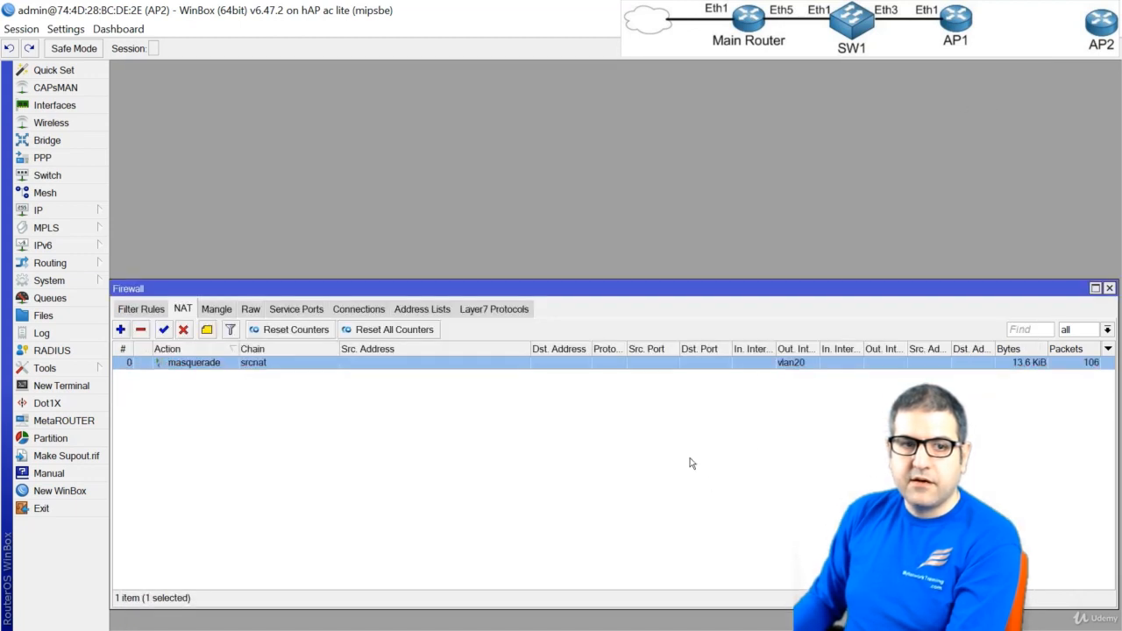
Switch to Command Prompt, ping google.com again from the PC over vlan20, and stop the ping after a few replies
key(alt+Tab)
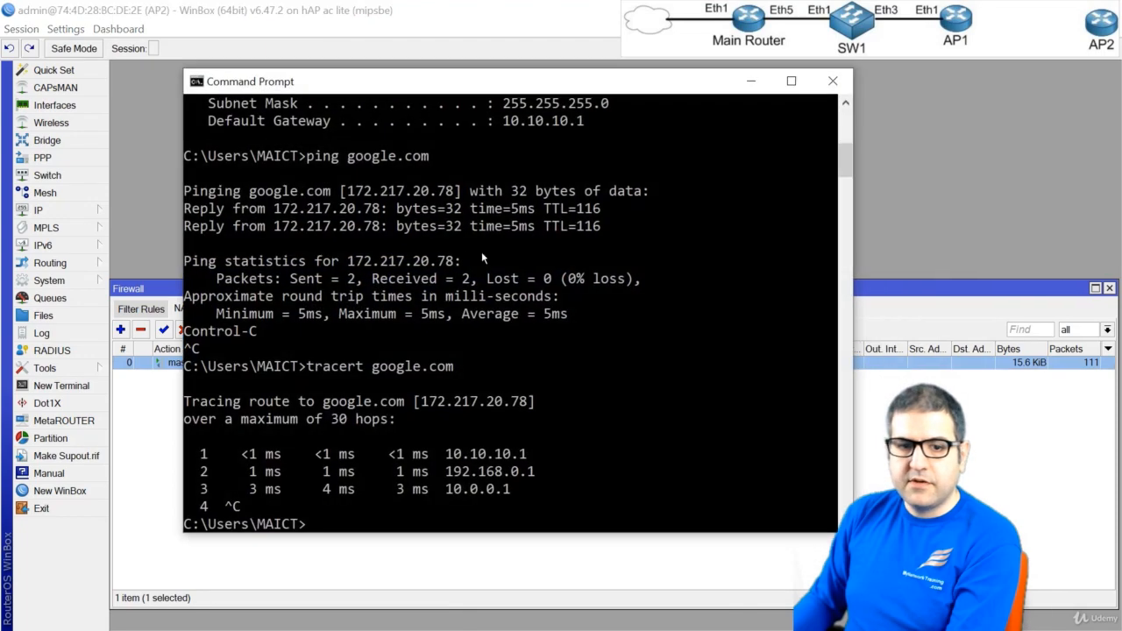
key(Up)
key(Up)
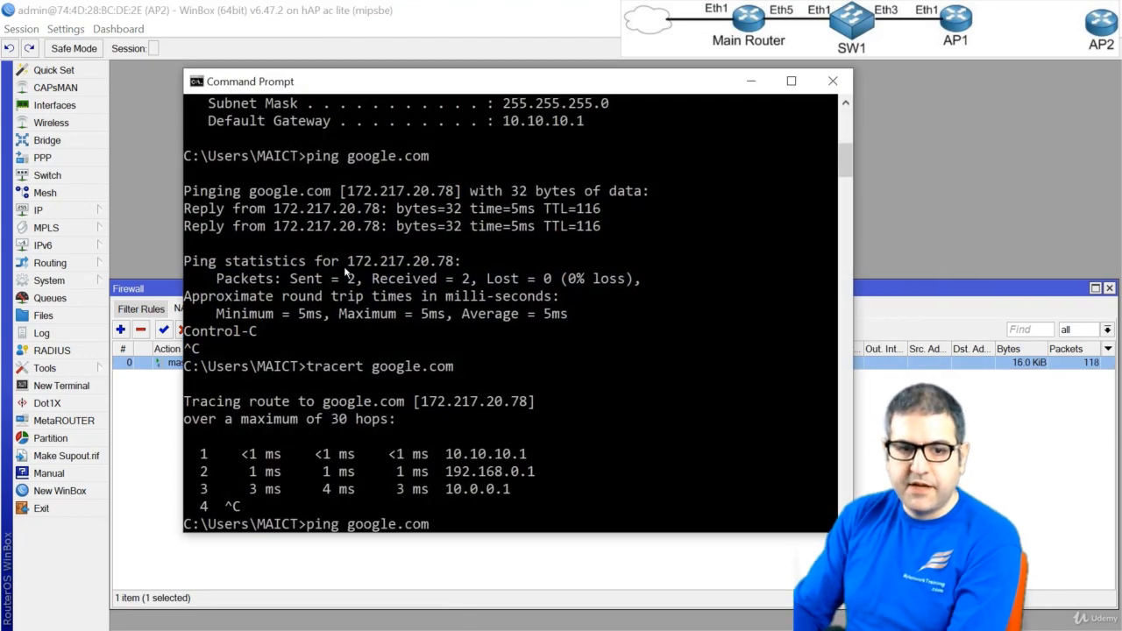
key(Return)
key(ctrl+c)
Rerun tracert to google.com from the PC over vlan20, and stop the trace after the first three hops
key(Up)
key(Up)
key(Up)
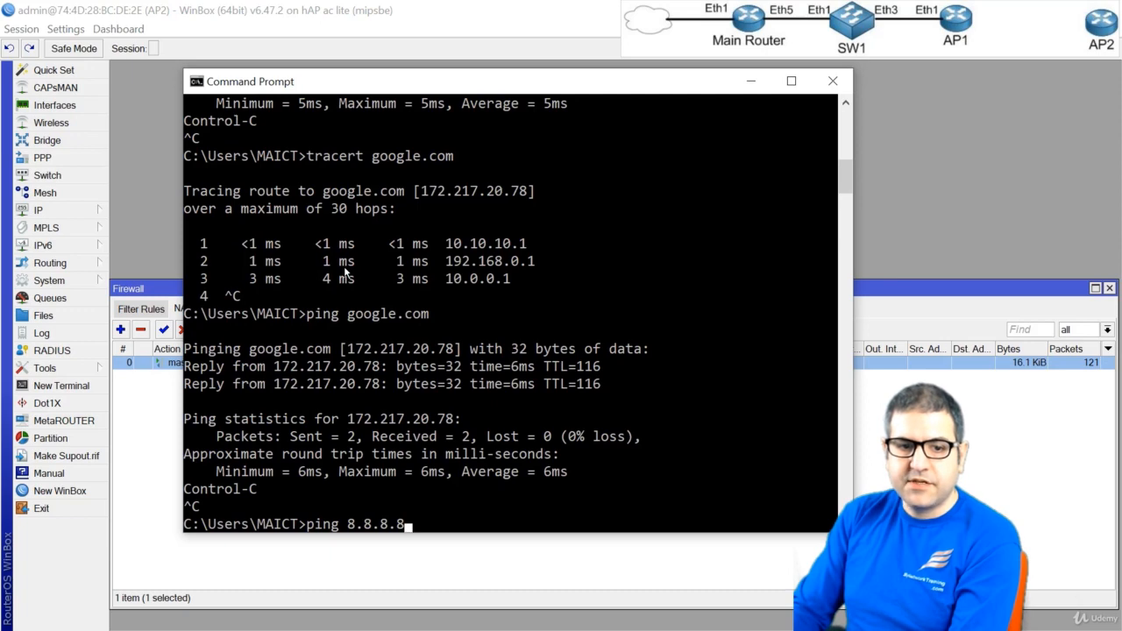
key(Down)
key(Down)
key(Down)
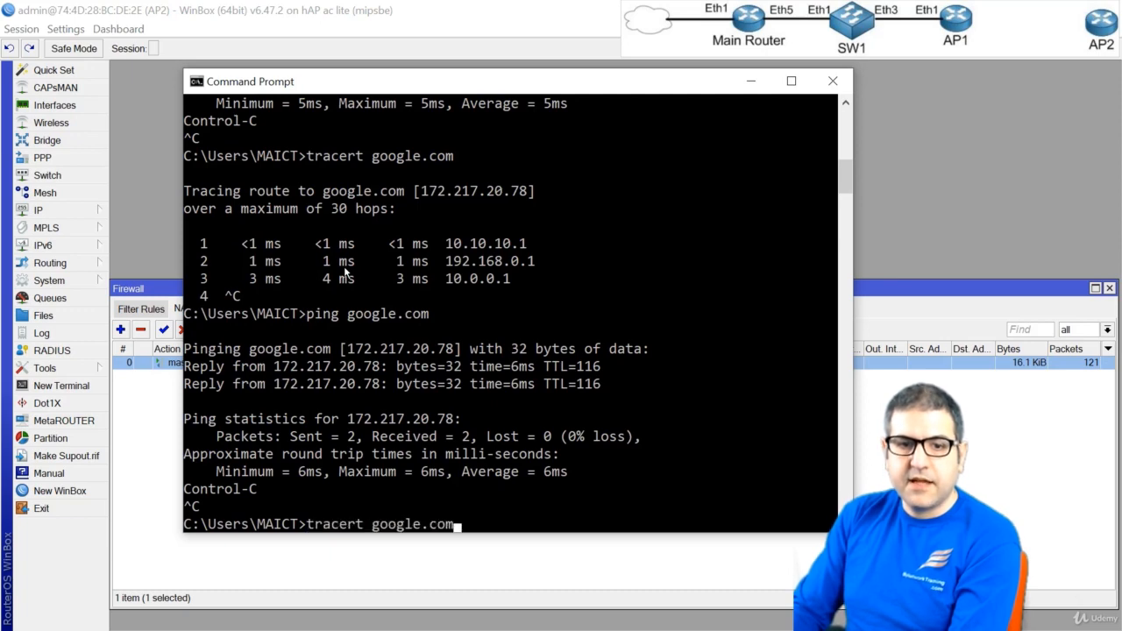
key(Return)
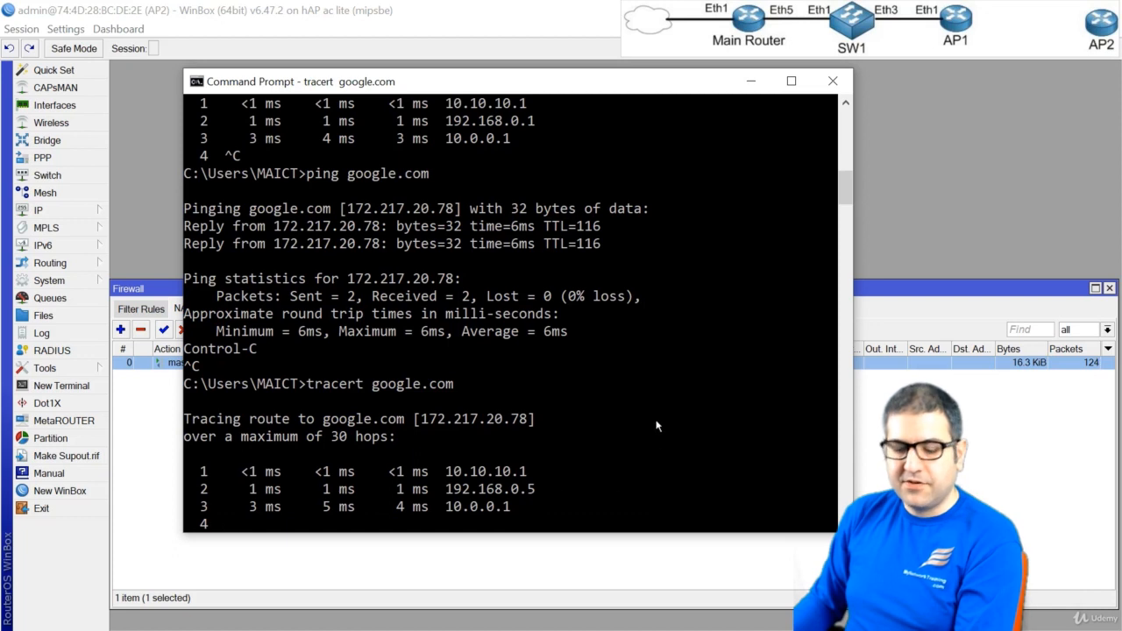
key(ctrl+c)
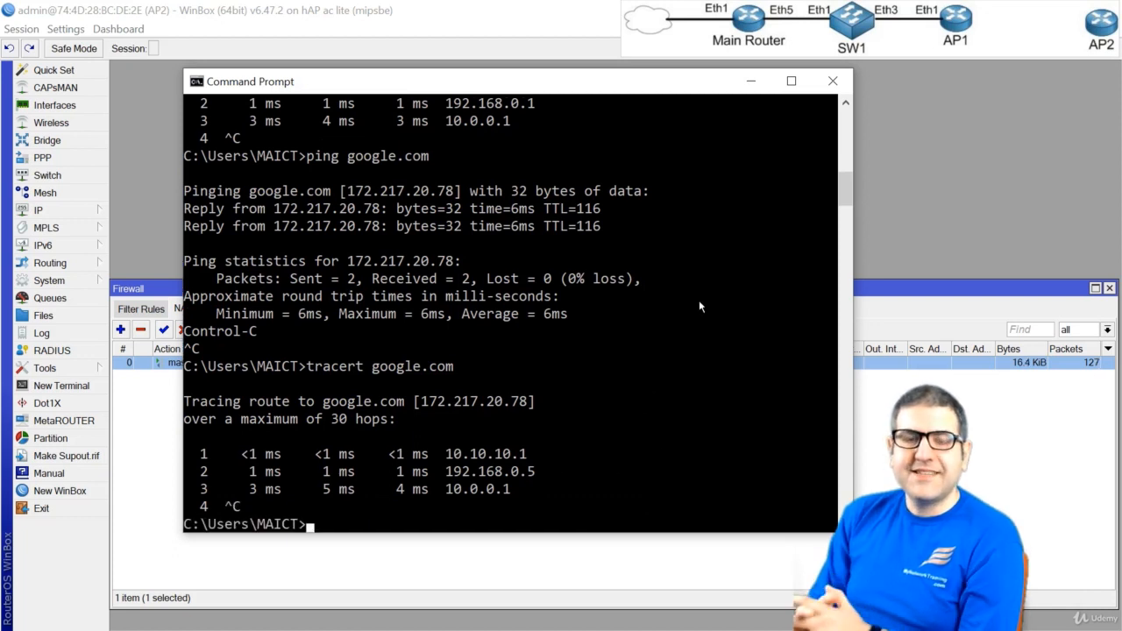